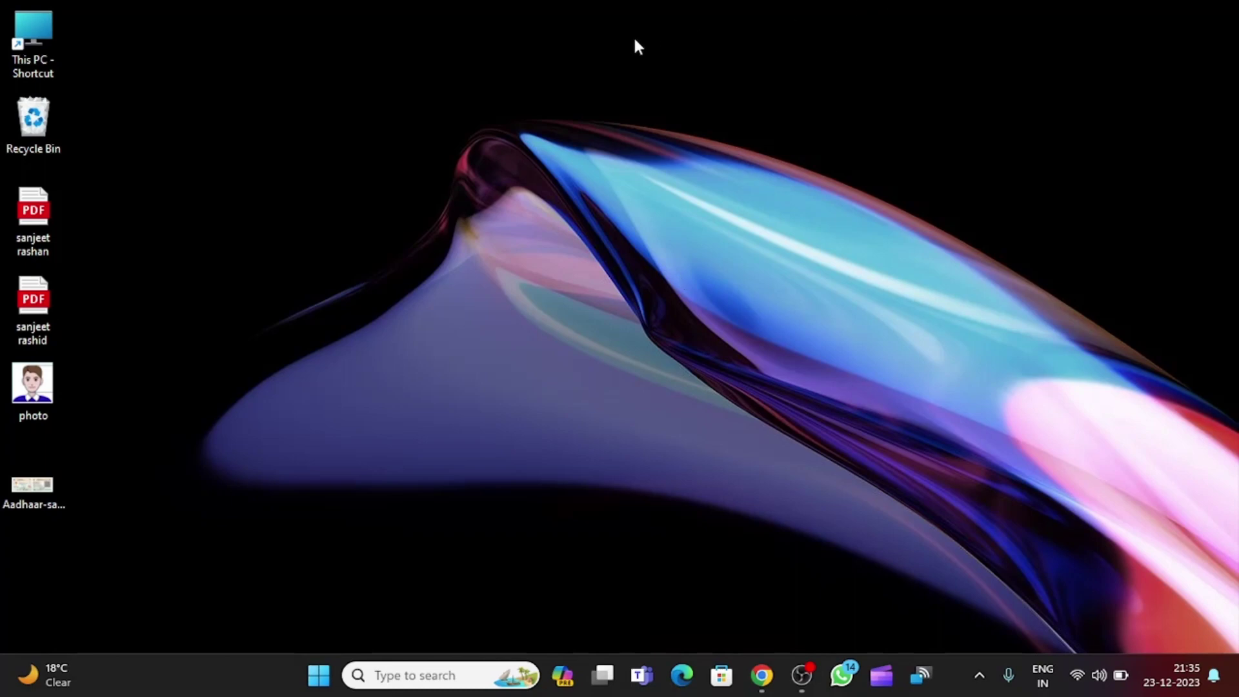
# Search Google for 'service plus bihar' in Chrome.
pyautogui.click(762, 675)
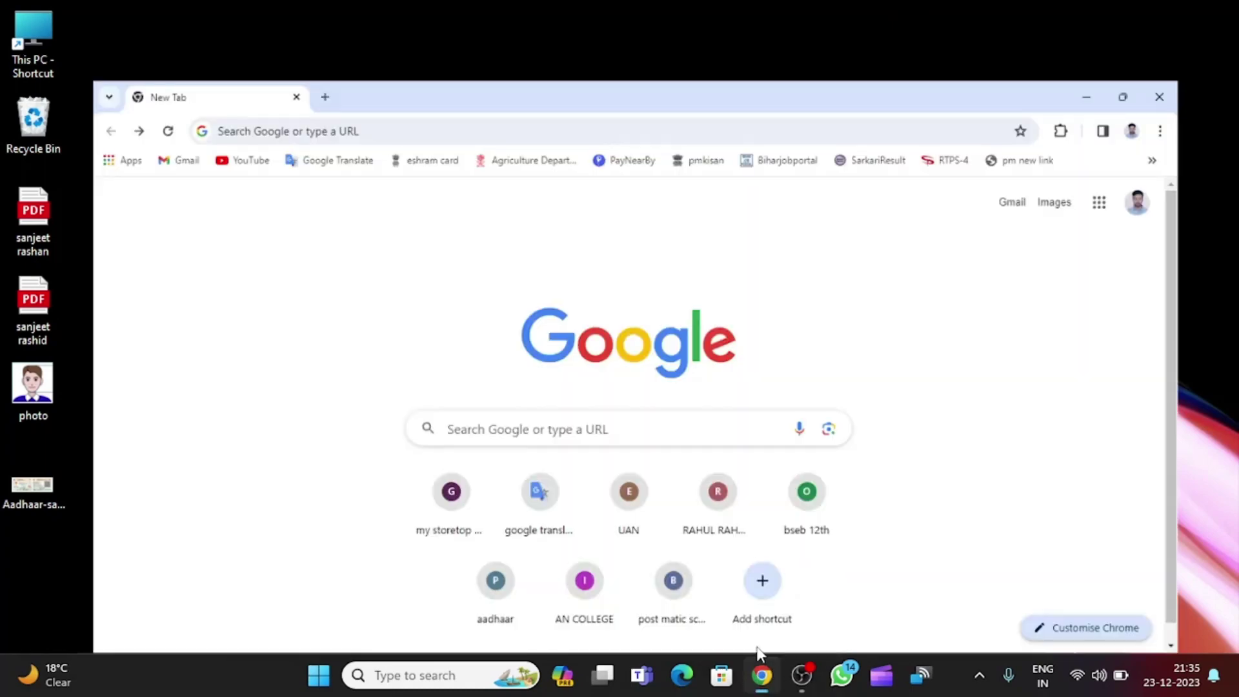
pyautogui.click(303, 57)
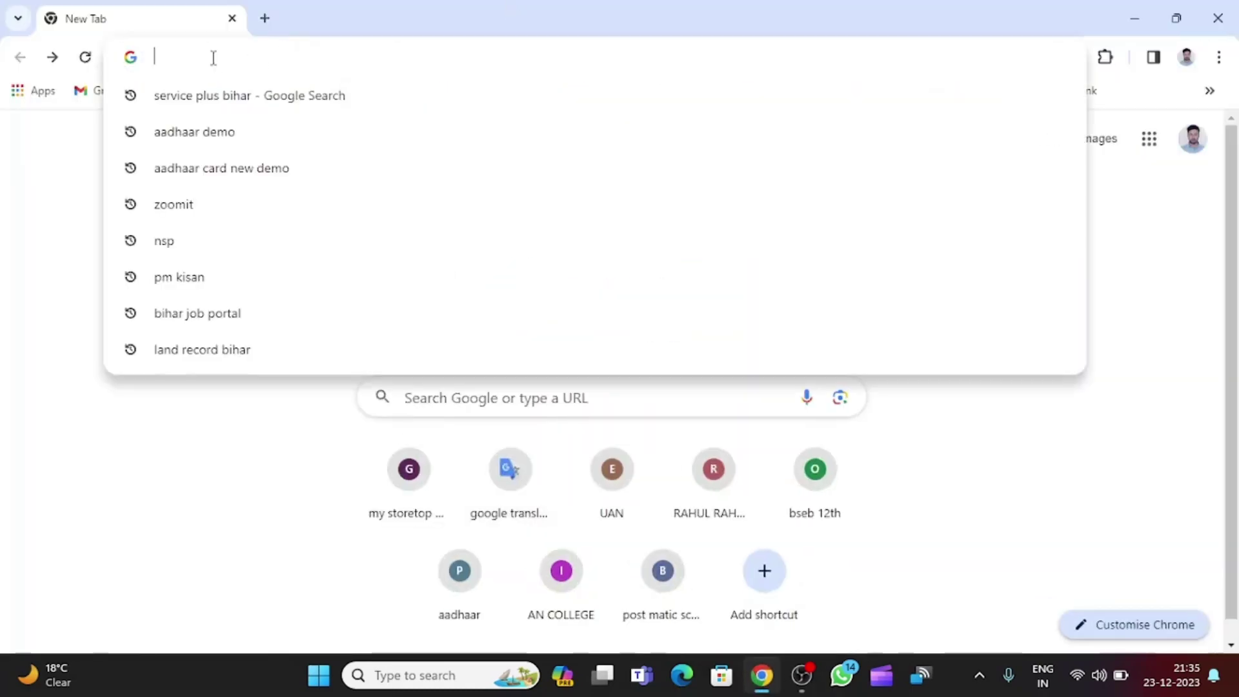
pyautogui.write('ser')
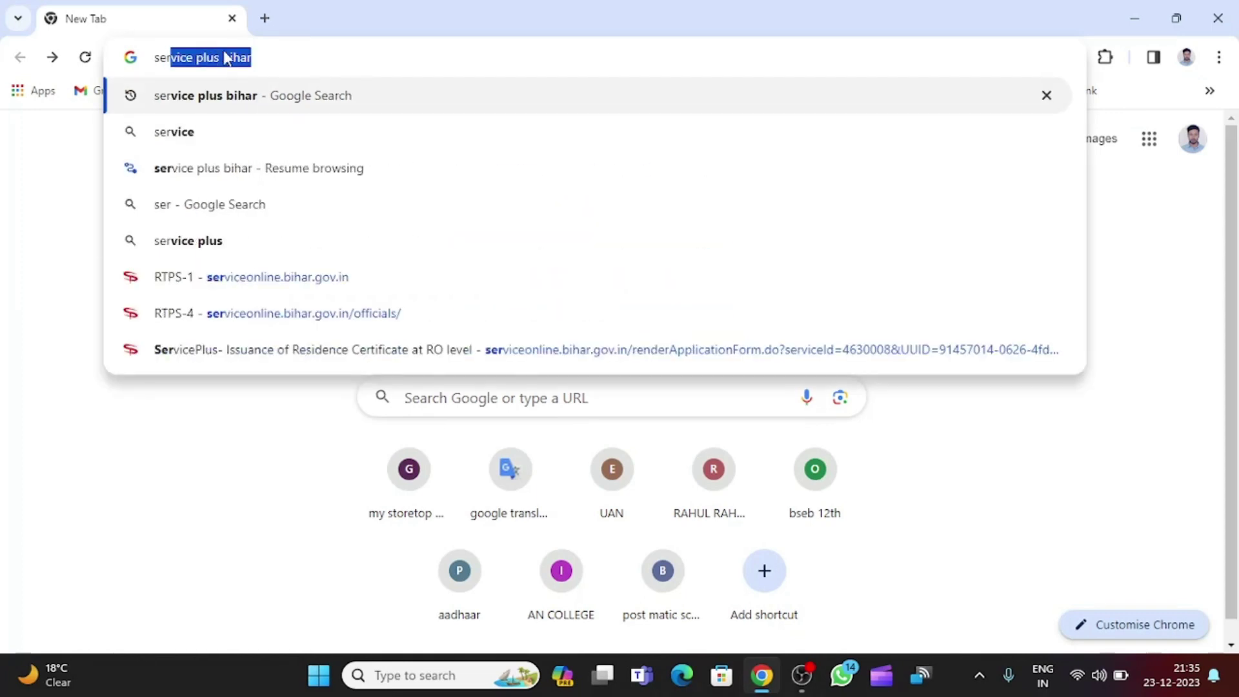
pyautogui.write('vice pl')
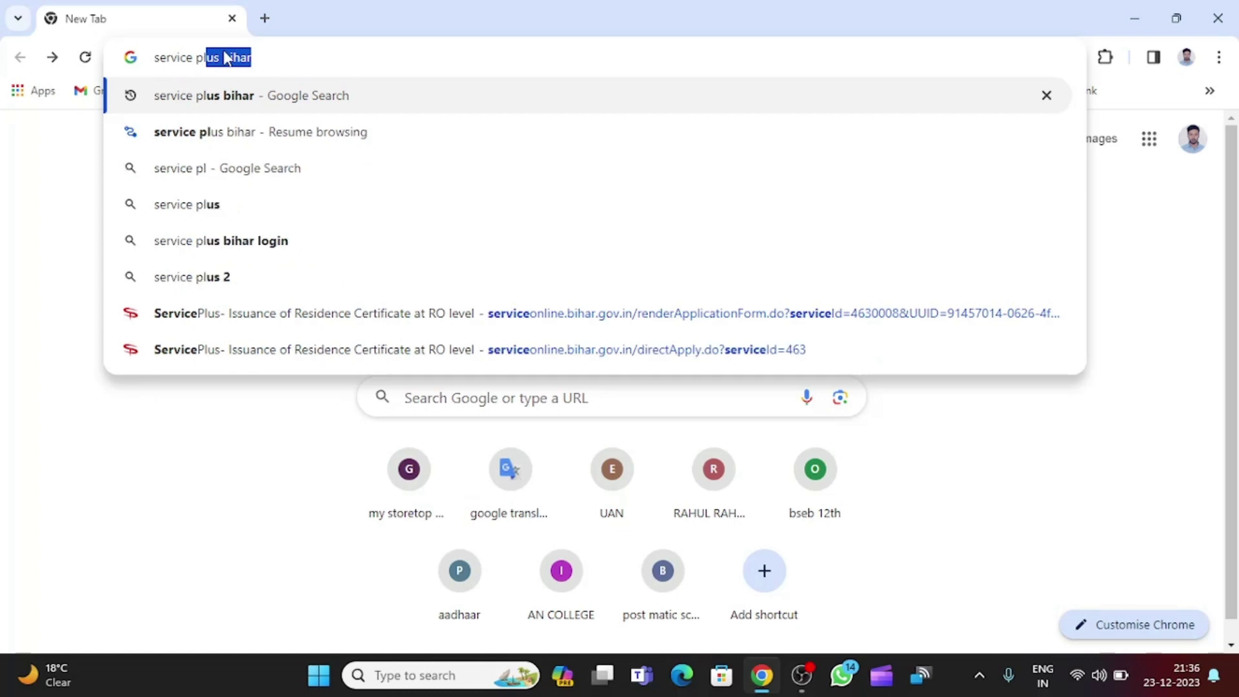
pyautogui.write('us bihar')
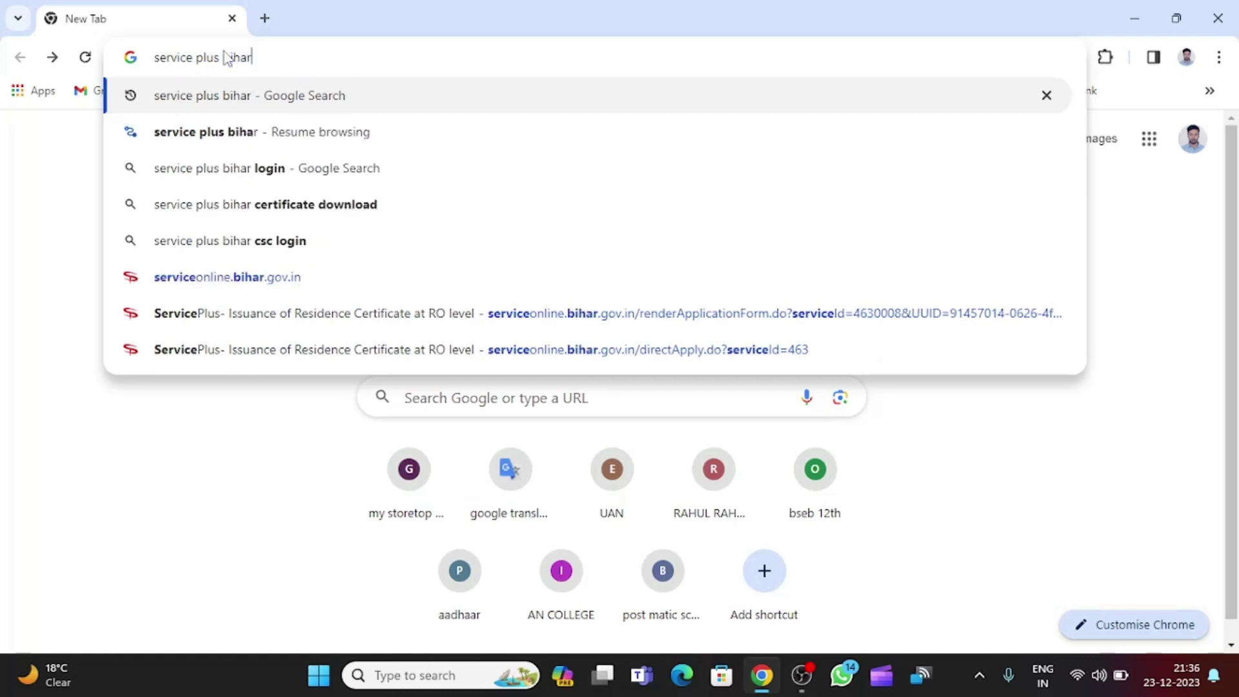
pyautogui.press('Return')
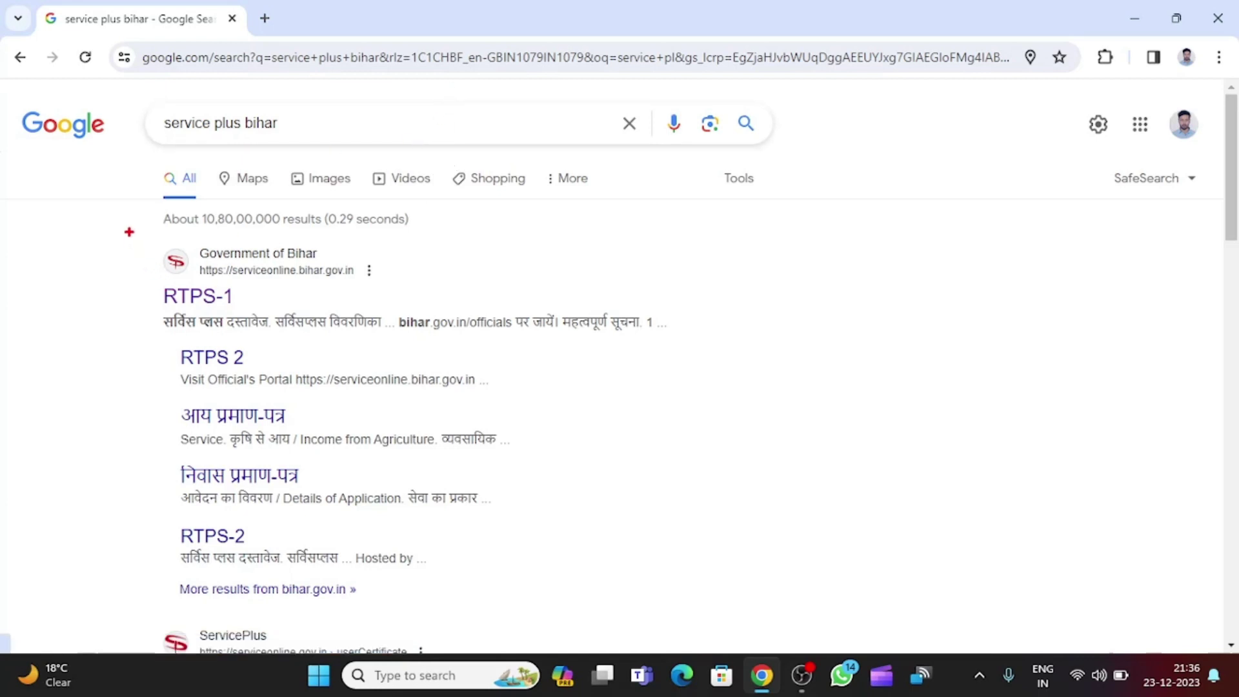
# Open the RTPS-1 result at serviceonline.bihar.gov.in.
pyautogui.moveTo(107, 214)
pyautogui.mouseDown()
pyautogui.moveTo(271, 293)
pyautogui.moveTo(438, 314)
pyautogui.mouseUp()
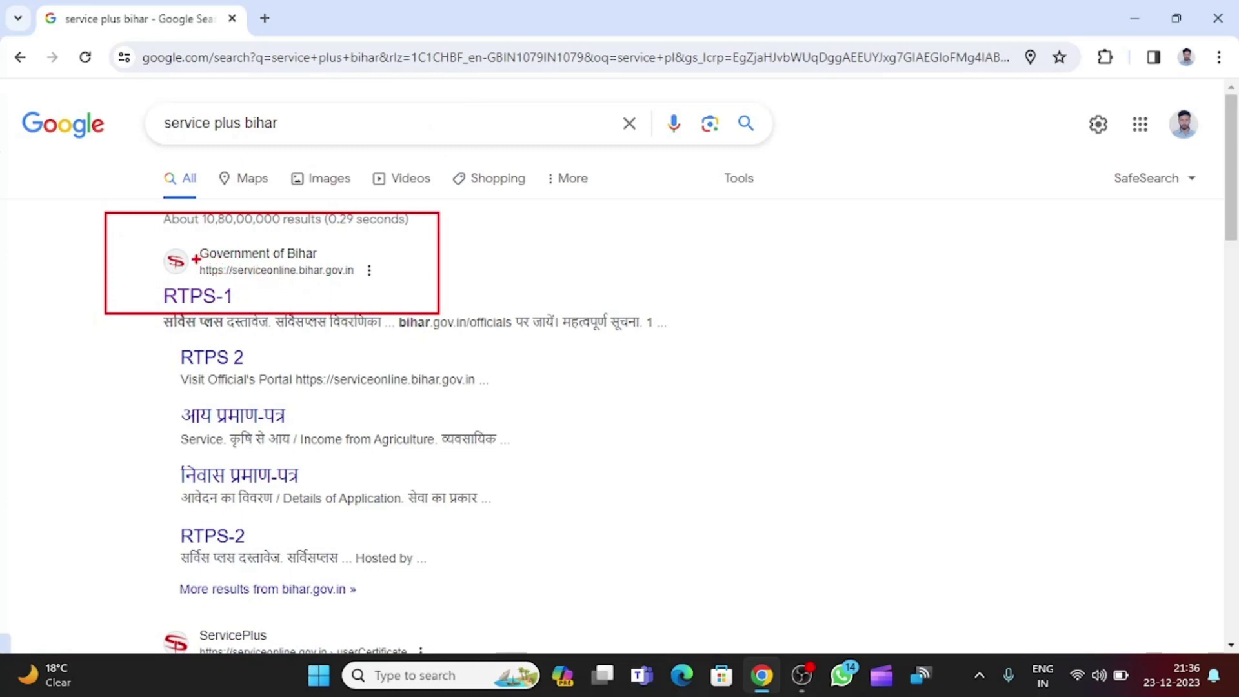
pyautogui.moveTo(196, 258)
pyautogui.mouseDown()
pyautogui.moveTo(258, 278)
pyautogui.moveTo(403, 288)
pyautogui.mouseUp()
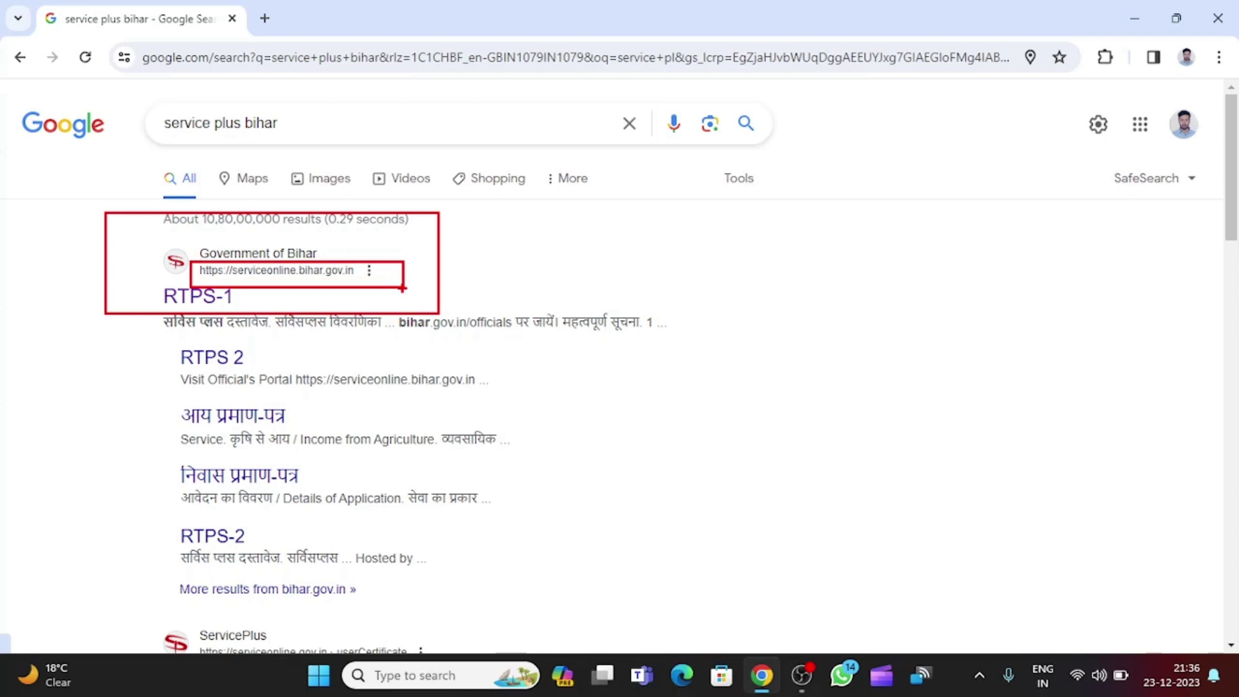
pyautogui.press('Escape')
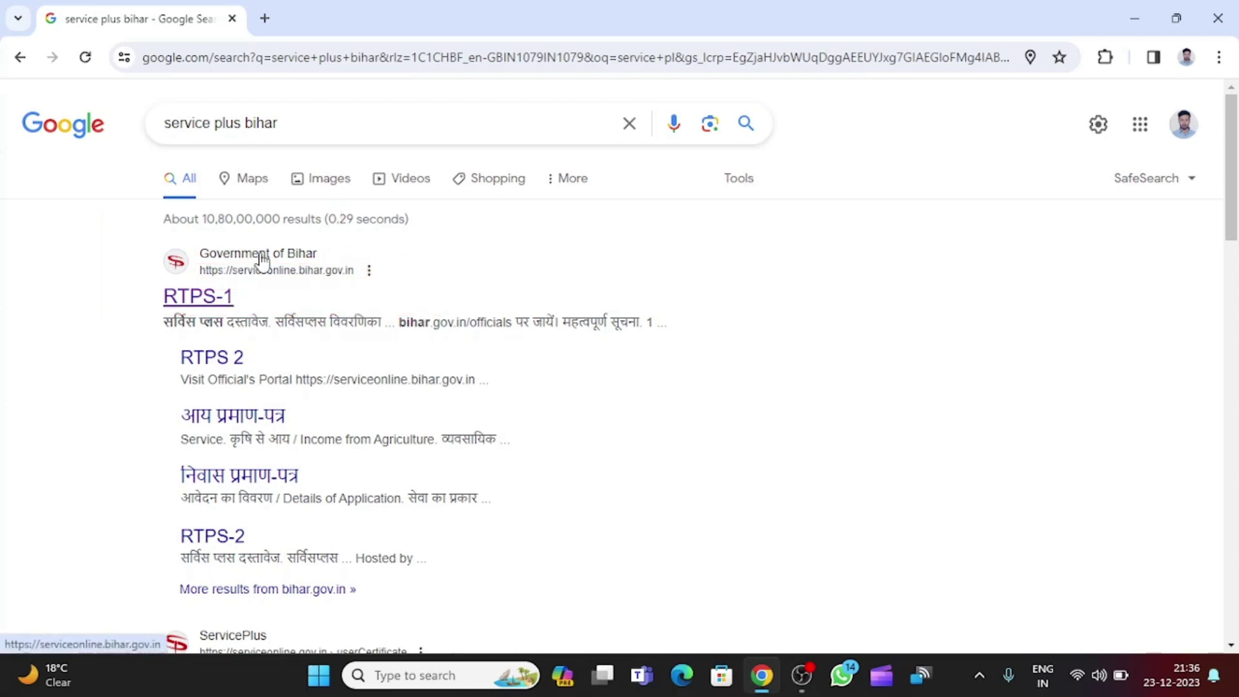
pyautogui.click(262, 261)
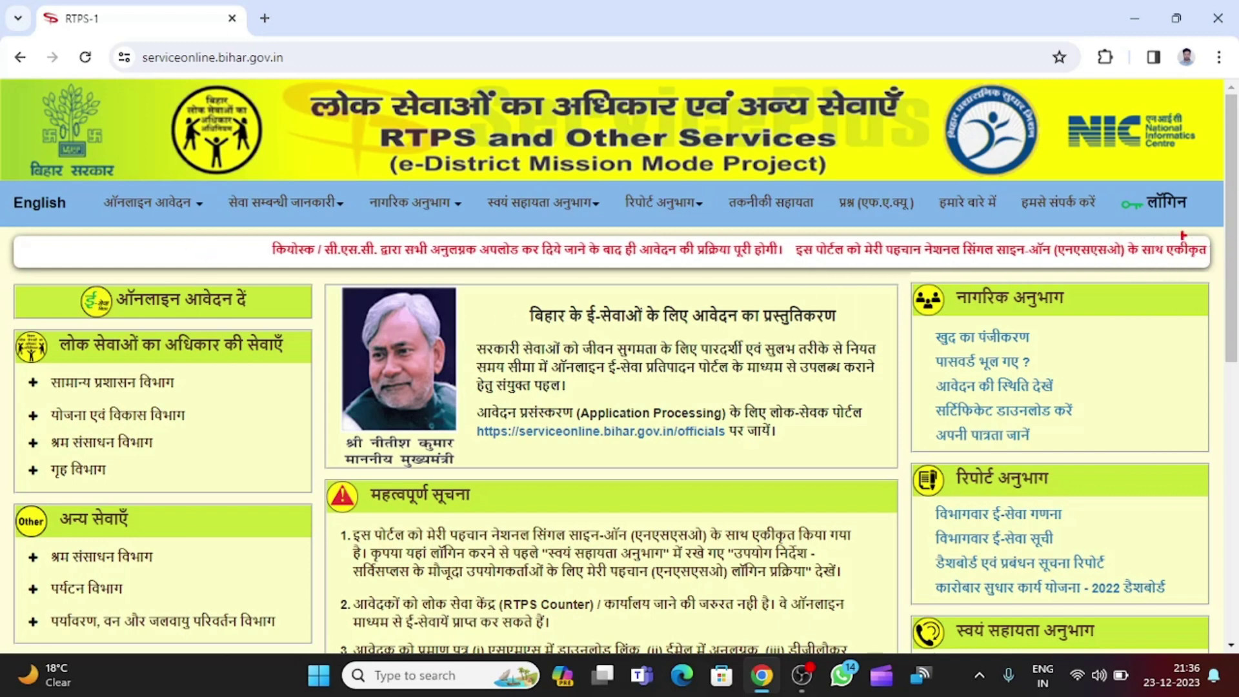
# Go through the लॉगिन precautions notice to the Meri Pehchaan single sign-on page.
pyautogui.moveTo(1117, 189); pyautogui.dragTo(1206, 222)
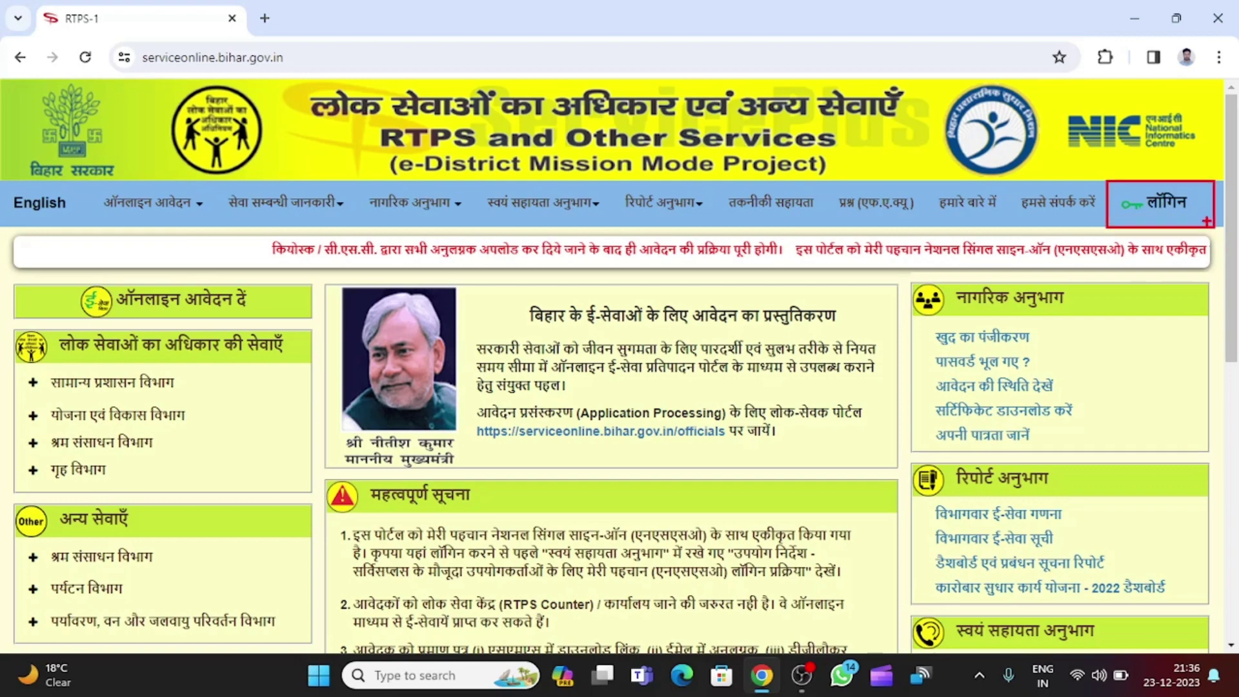
pyautogui.click(1161, 203)
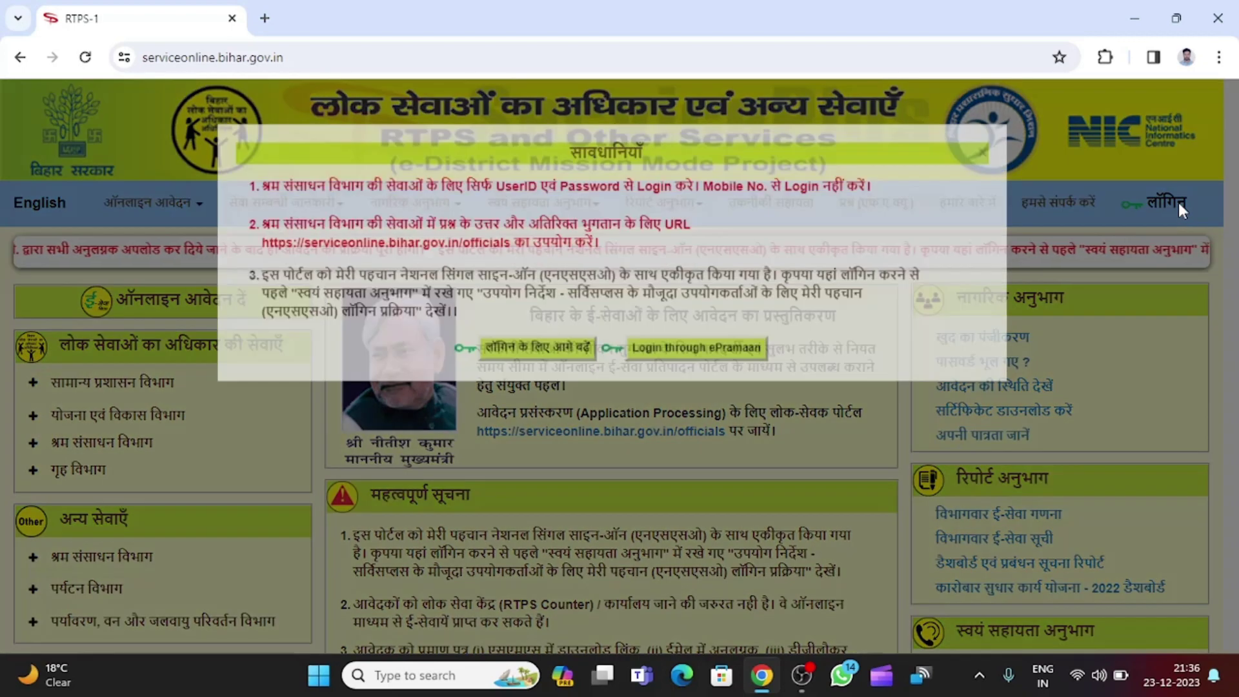
pyautogui.click(563, 386)
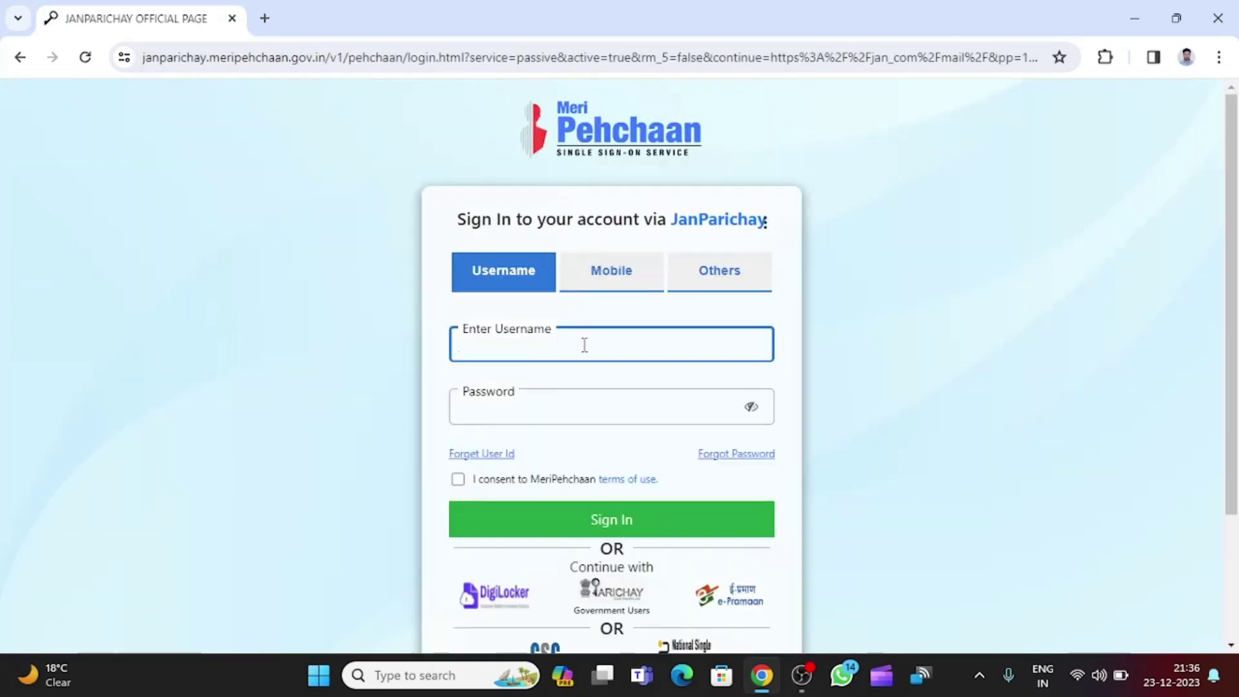
pyautogui.click(550, 407)
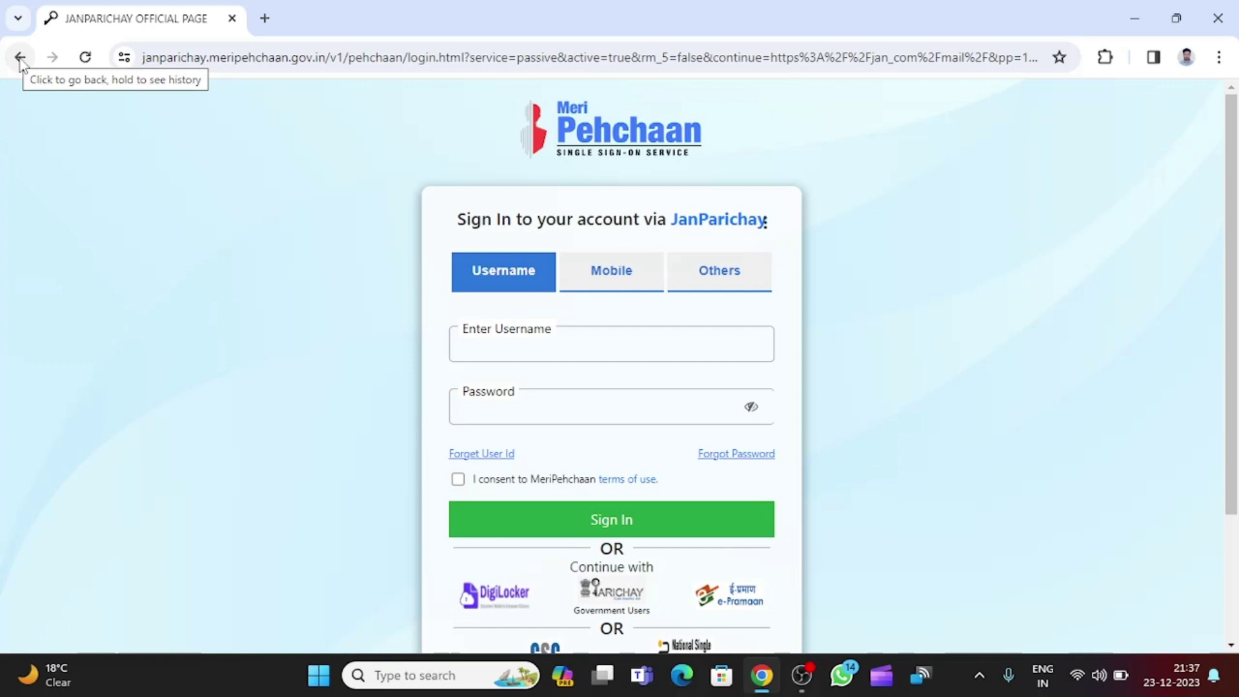
# Compare the Mobile, Others and Username sign-in options, ending on Username.
pyautogui.click(579, 277)
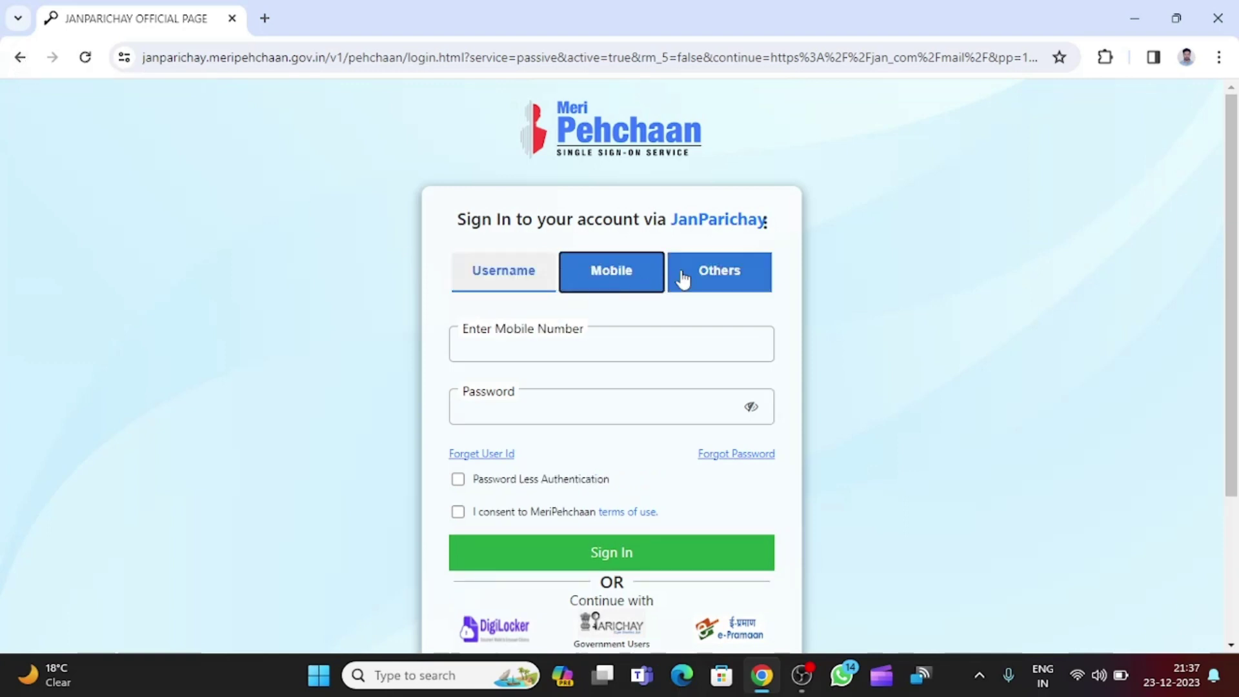
pyautogui.click(680, 277)
pyautogui.click(520, 282)
pyautogui.click(613, 274)
pyautogui.click(715, 276)
pyautogui.click(517, 284)
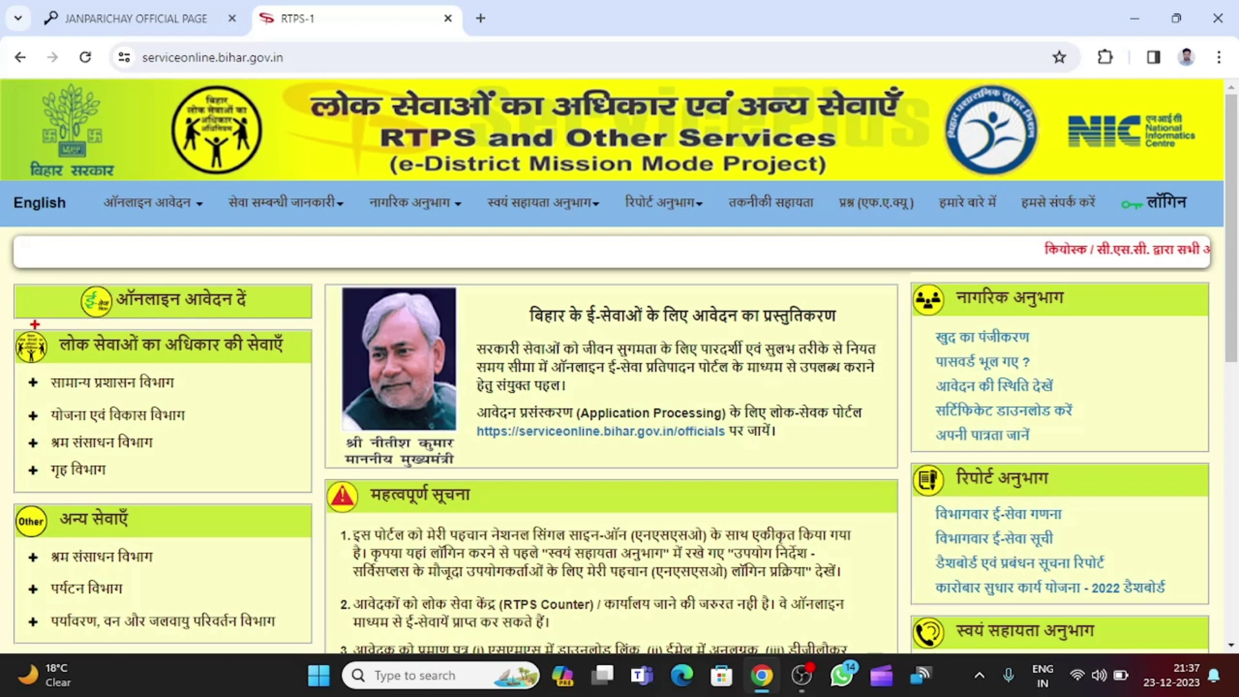
# Expand सामान्य प्रशासन विभाग under the लोक सेवाओं का अधिकार services list.
pyautogui.moveTo(40, 327)
pyautogui.mouseDown()
pyautogui.moveTo(184, 360)
pyautogui.moveTo(308, 364)
pyautogui.mouseUp()
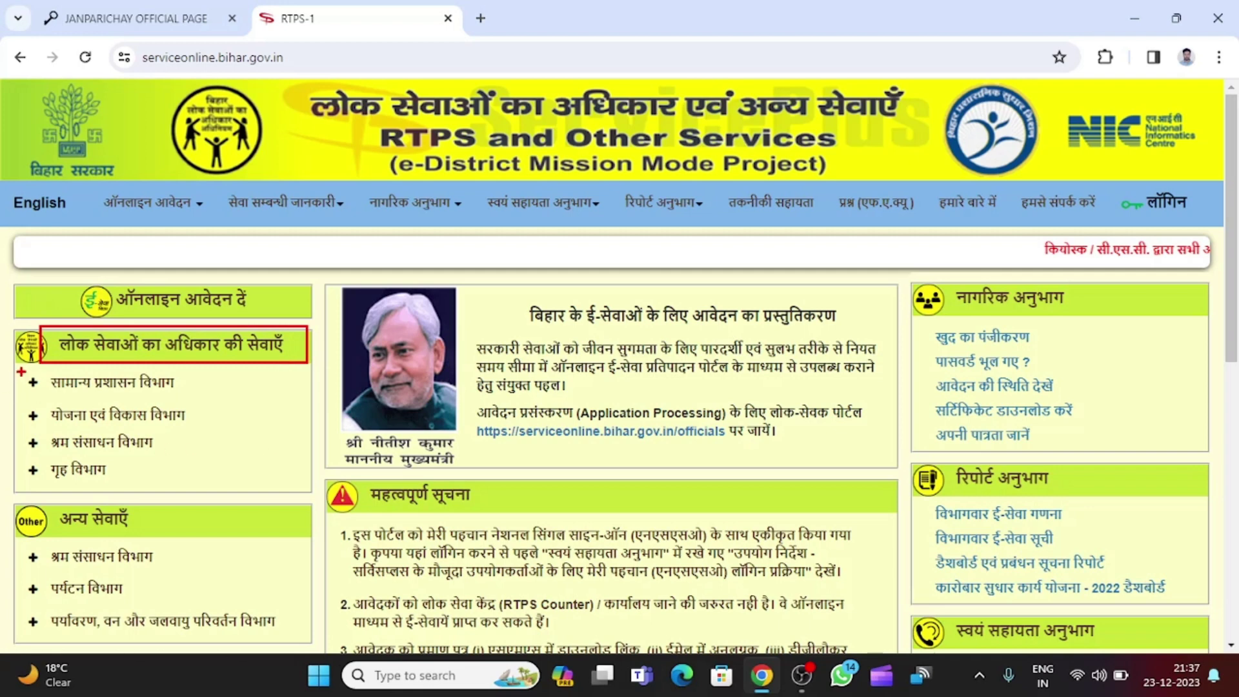
pyautogui.moveTo(18, 368); pyautogui.dragTo(219, 400)
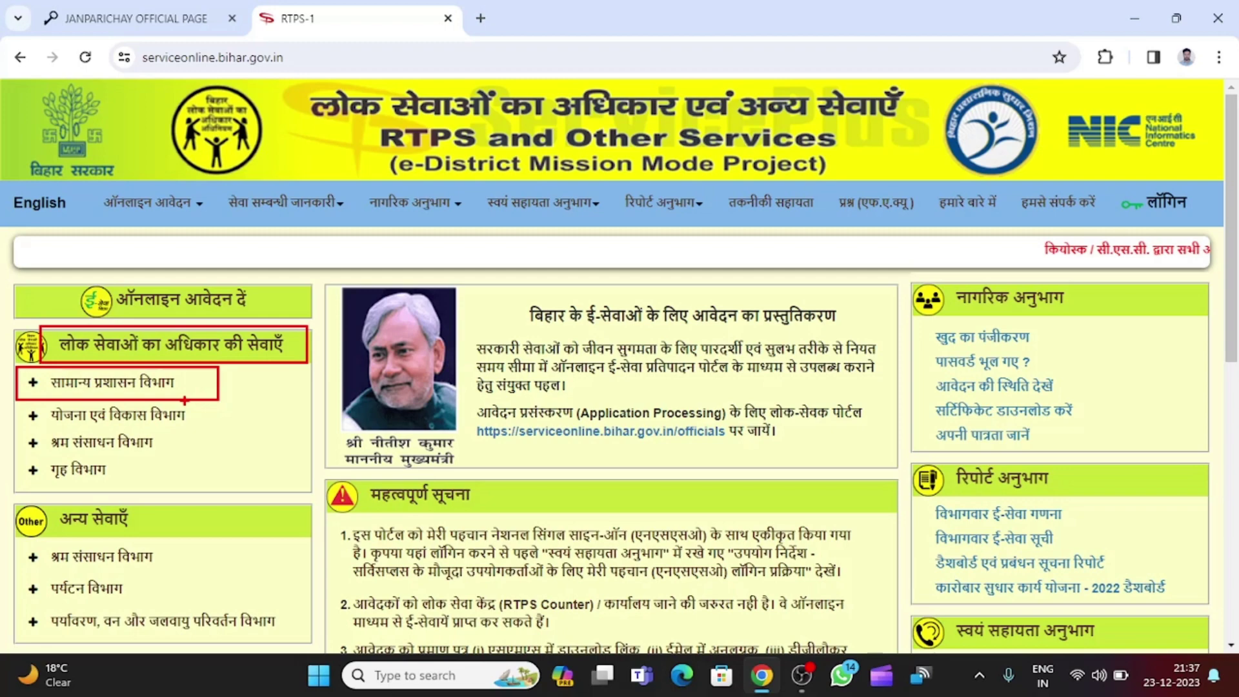
pyautogui.click(146, 385)
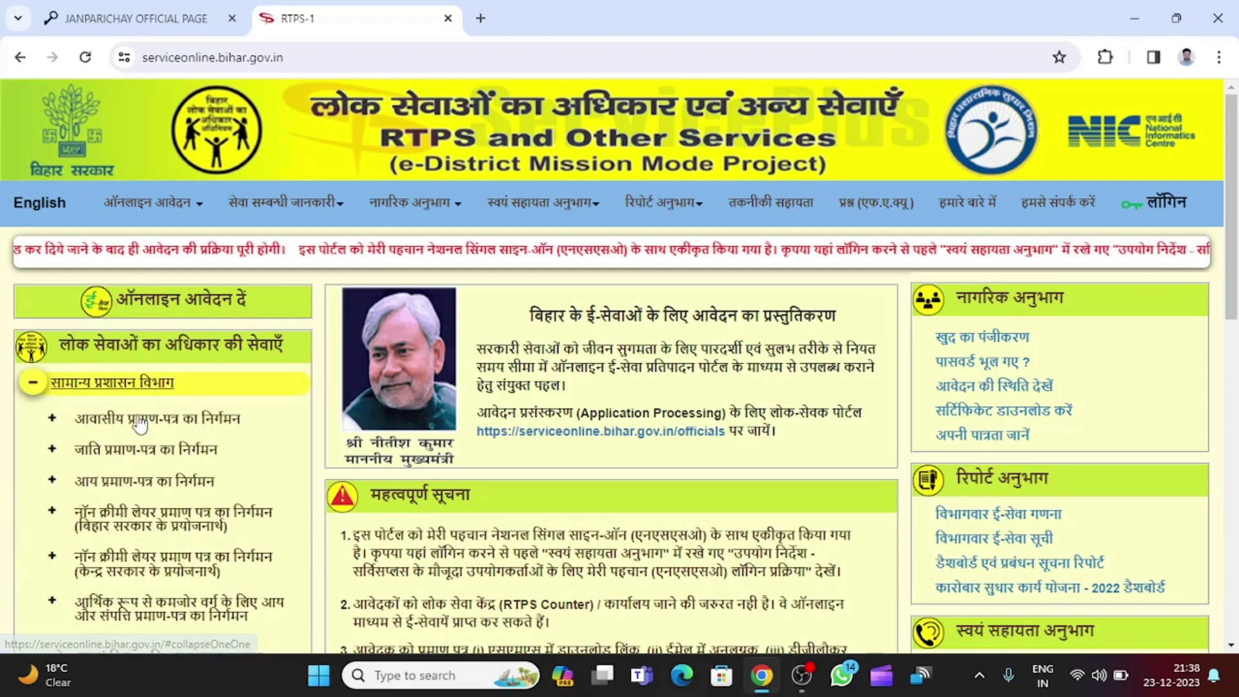
pyautogui.scroll(-1, 205, 488)
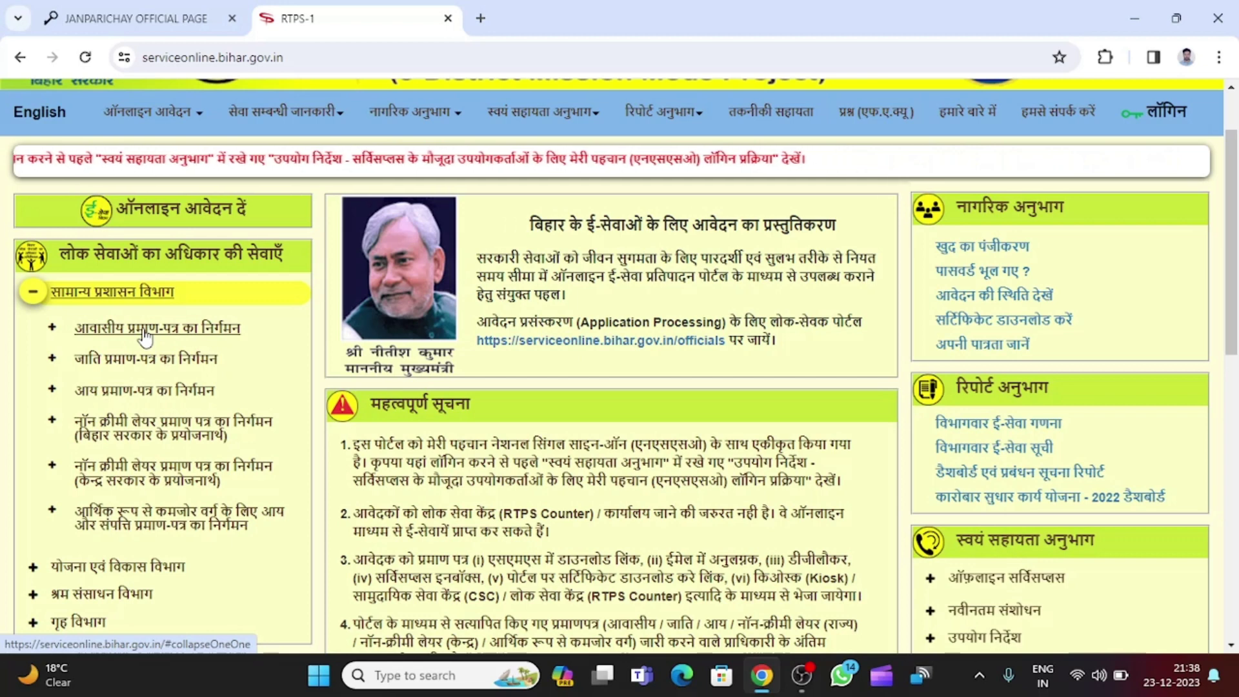
# Expand आवासीय प्रमाण-पत्र का निर्गमन and open the अंचल स्तर पर application.
pyautogui.click(145, 331)
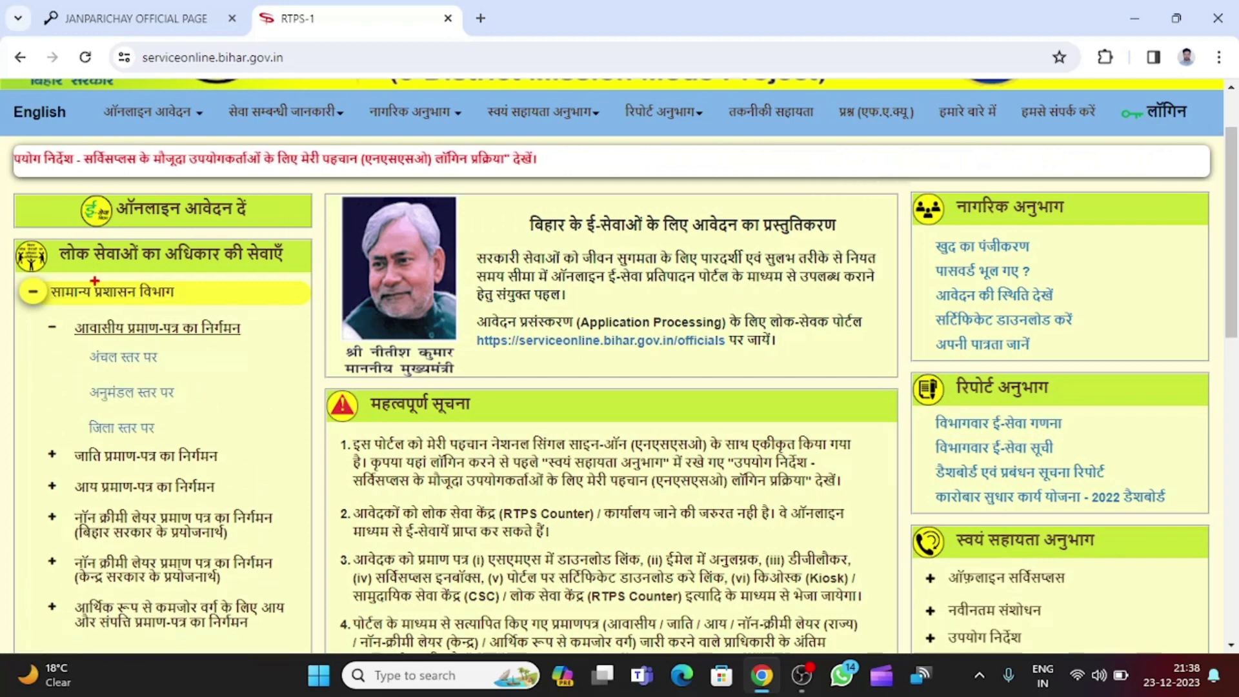
pyautogui.moveTo(71, 348)
pyautogui.mouseDown()
pyautogui.moveTo(111, 354)
pyautogui.moveTo(228, 440)
pyautogui.mouseUp()
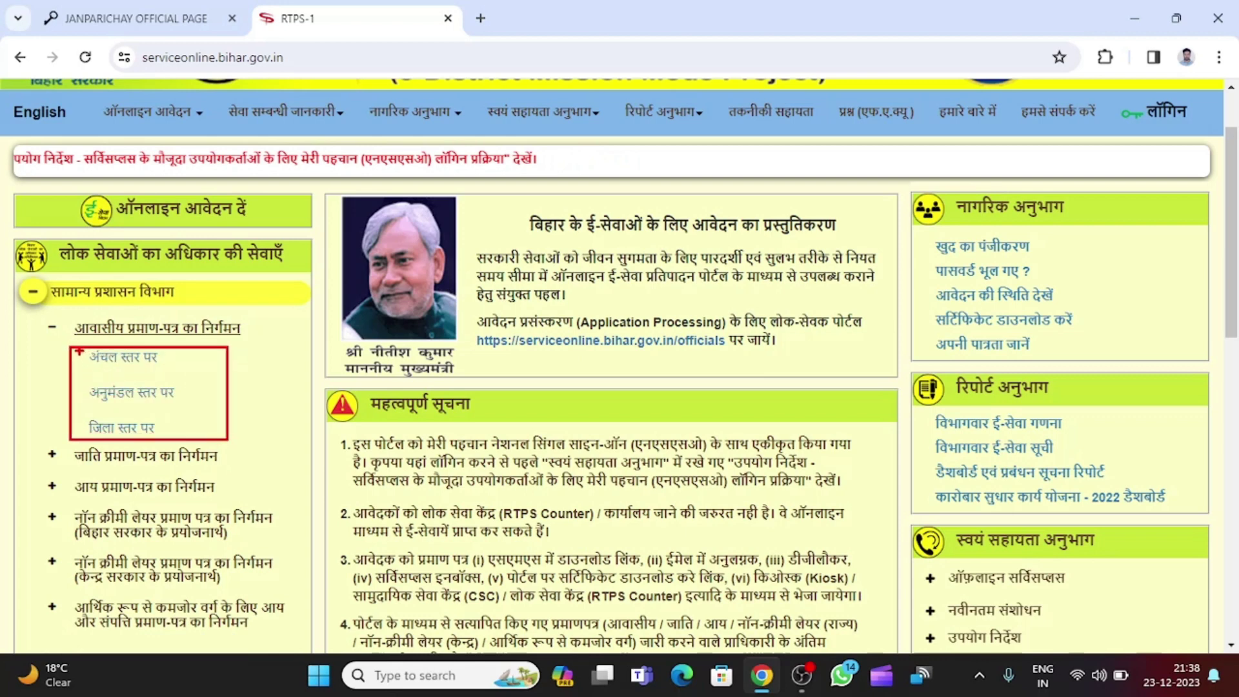
pyautogui.moveTo(66, 375); pyautogui.dragTo(211, 406)
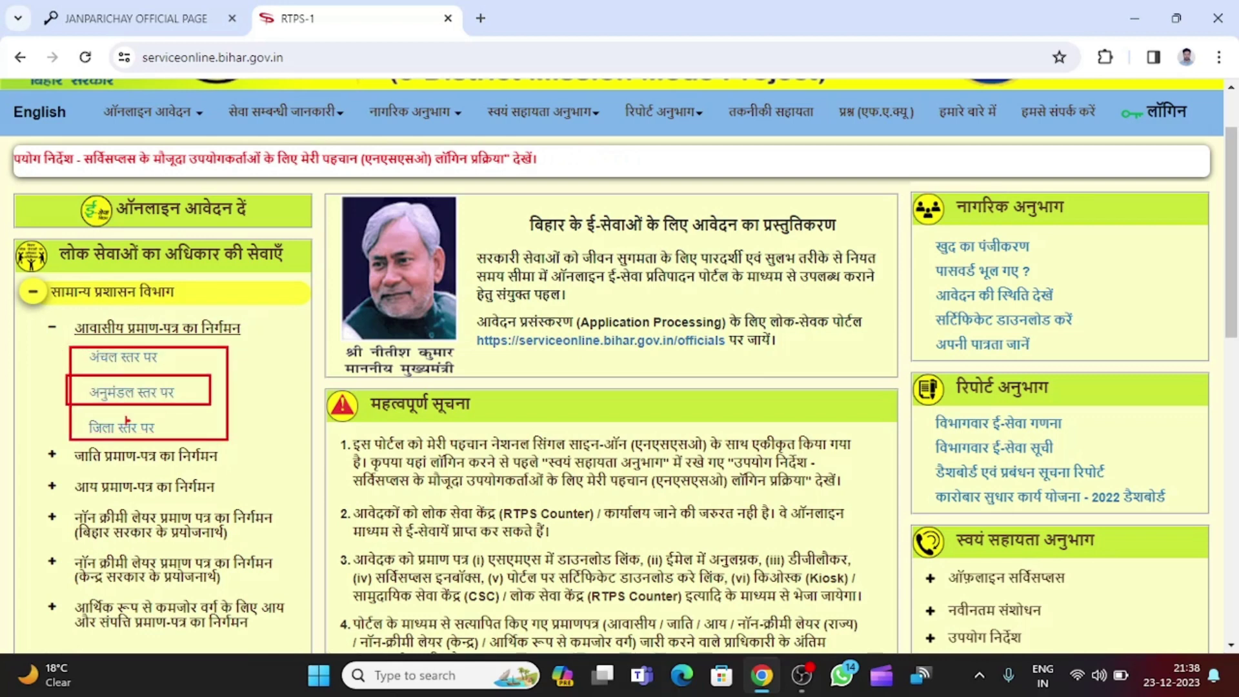
pyautogui.moveTo(68, 414); pyautogui.dragTo(207, 444)
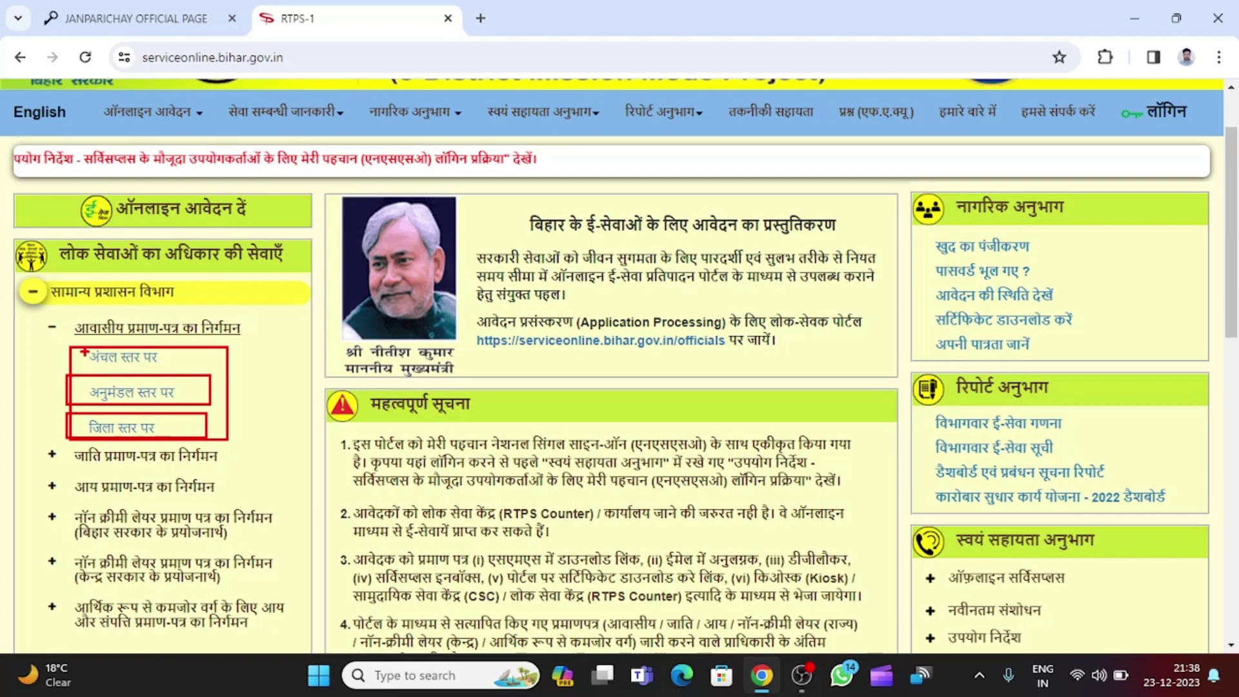
pyautogui.press('Escape')
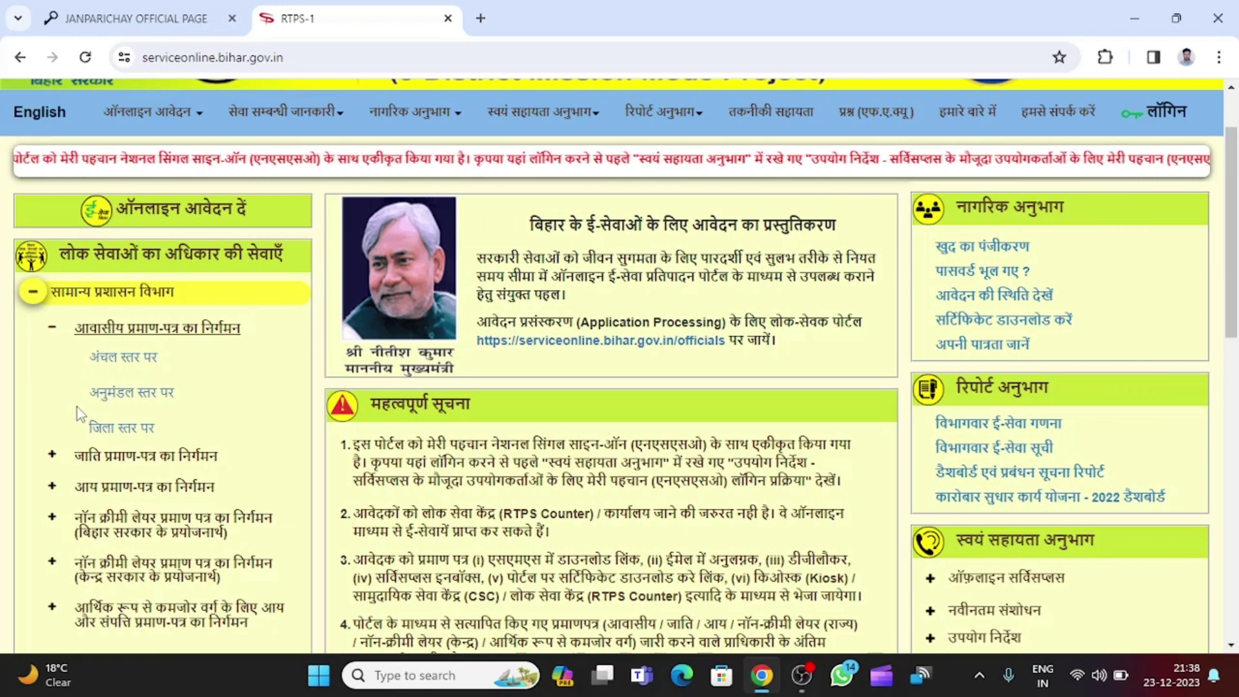
pyautogui.click(126, 360)
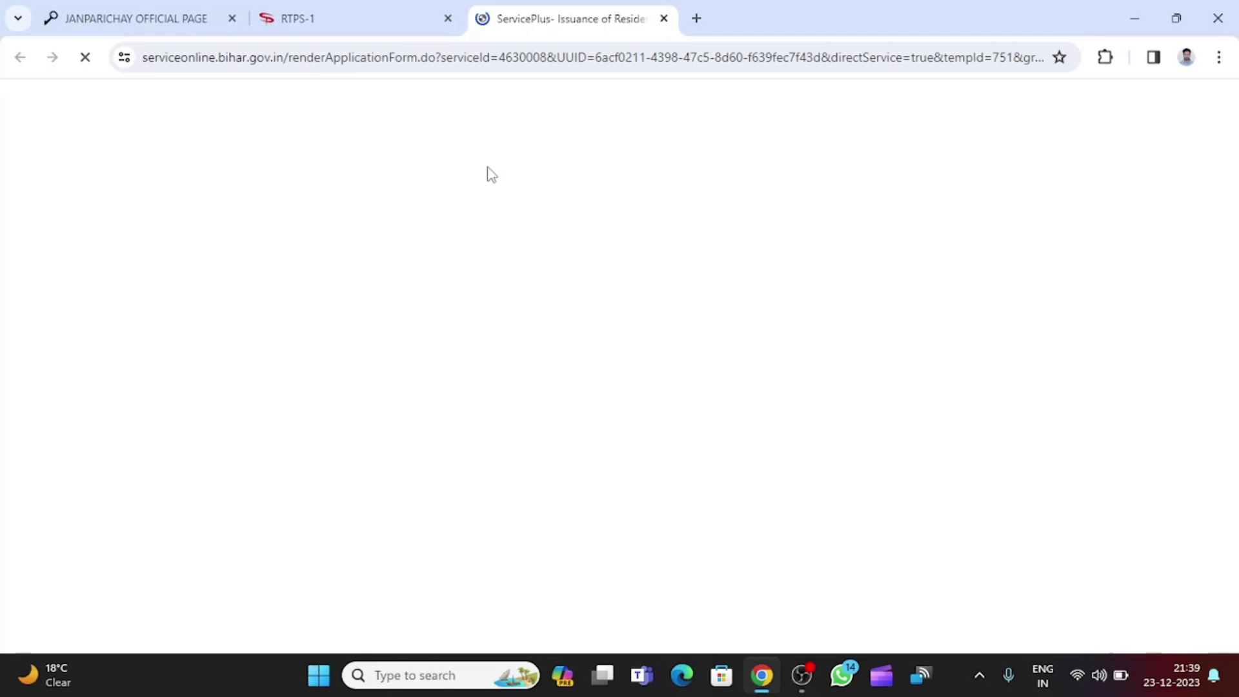
# Set the applicant's gender to Male in Details of Applicant.
pyautogui.scroll(-5, 568, 366)
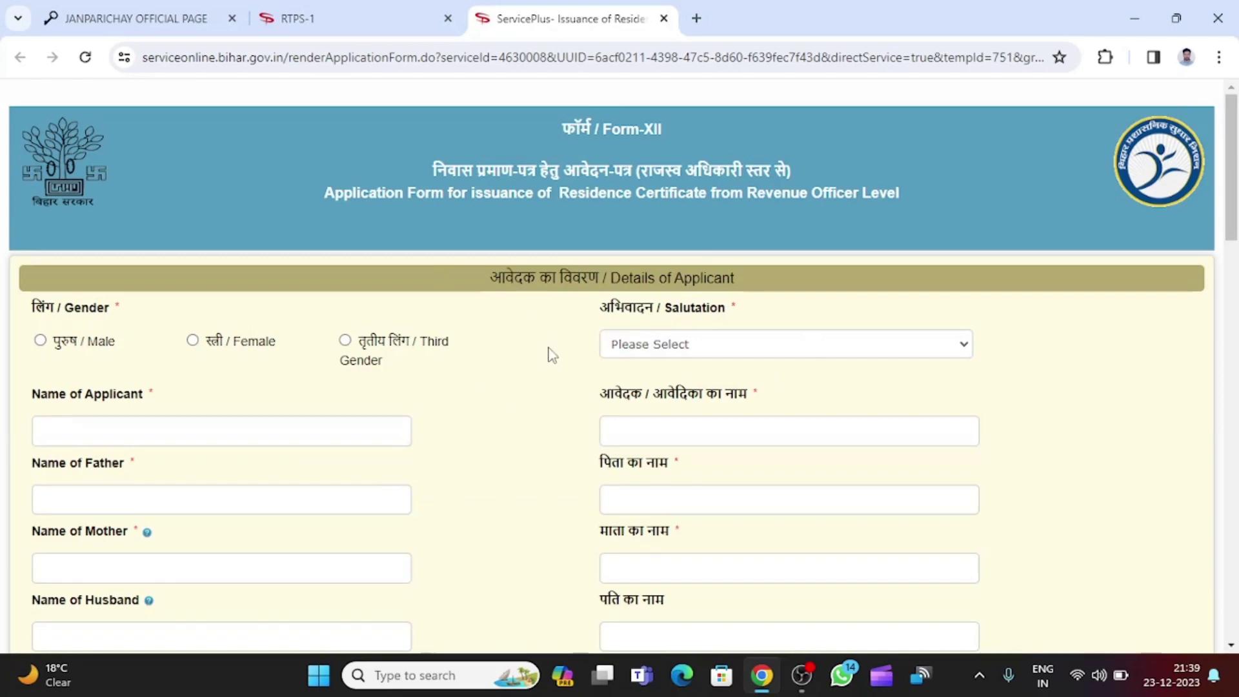
pyautogui.scroll(-1, 552, 353)
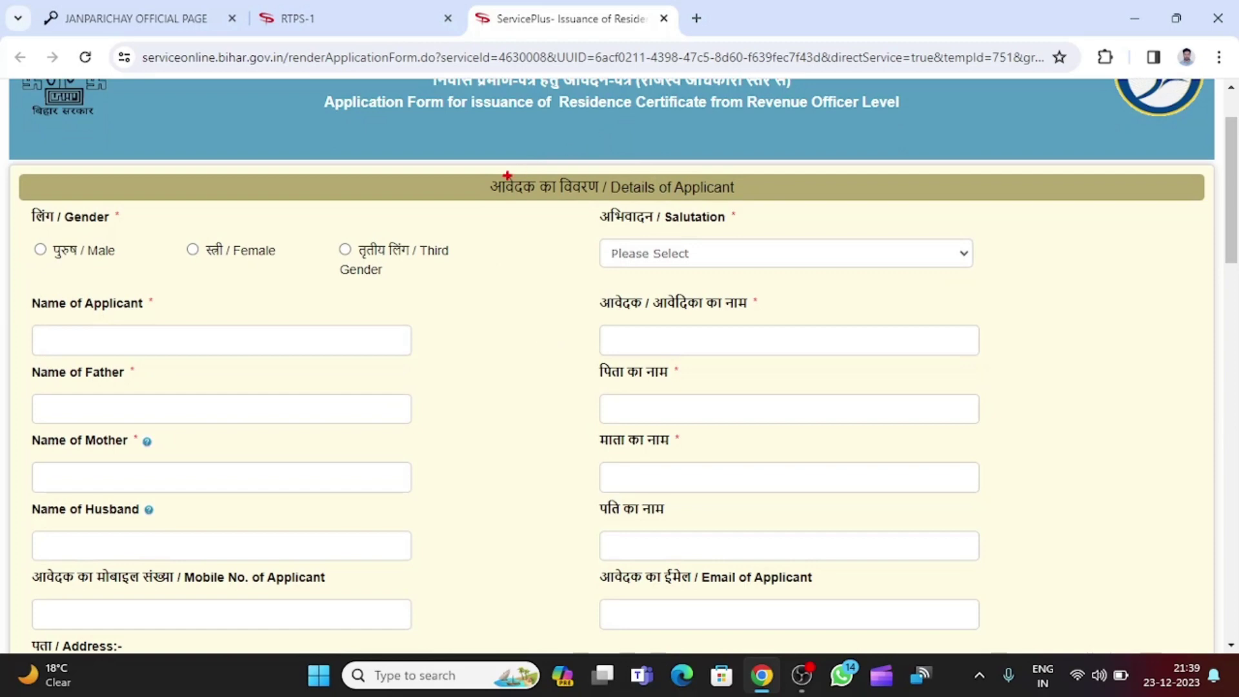
pyautogui.moveTo(477, 165); pyautogui.dragTo(788, 205)
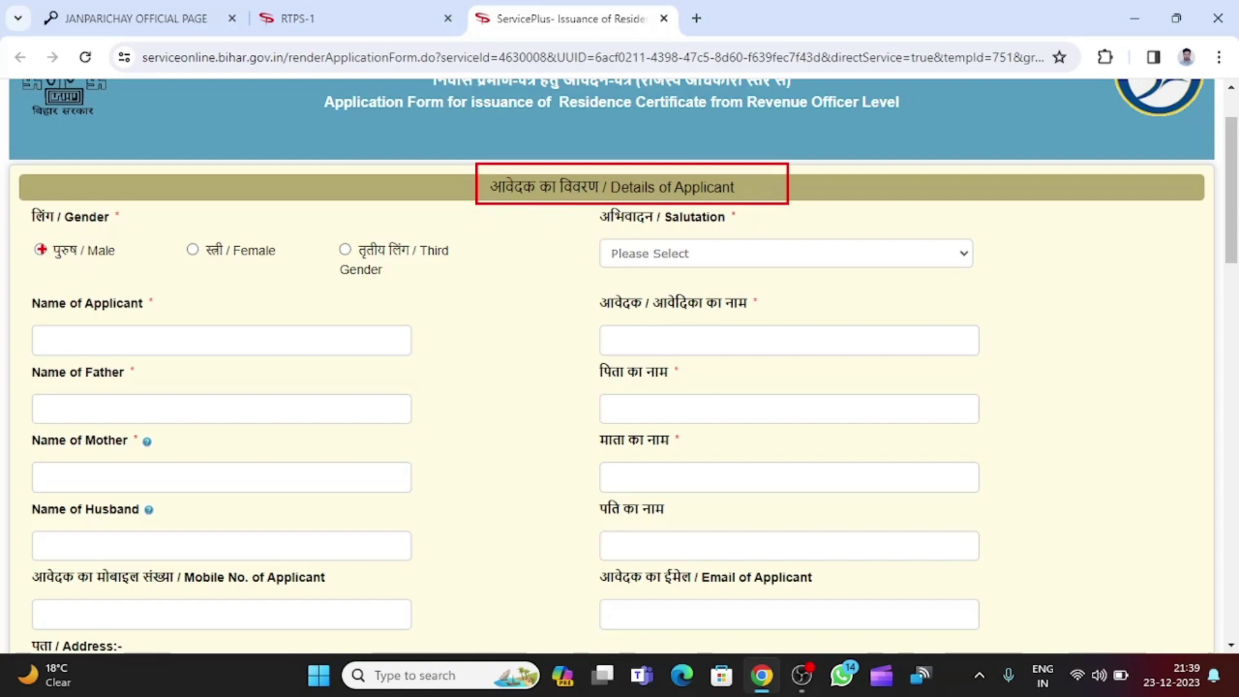
pyautogui.press('Escape')
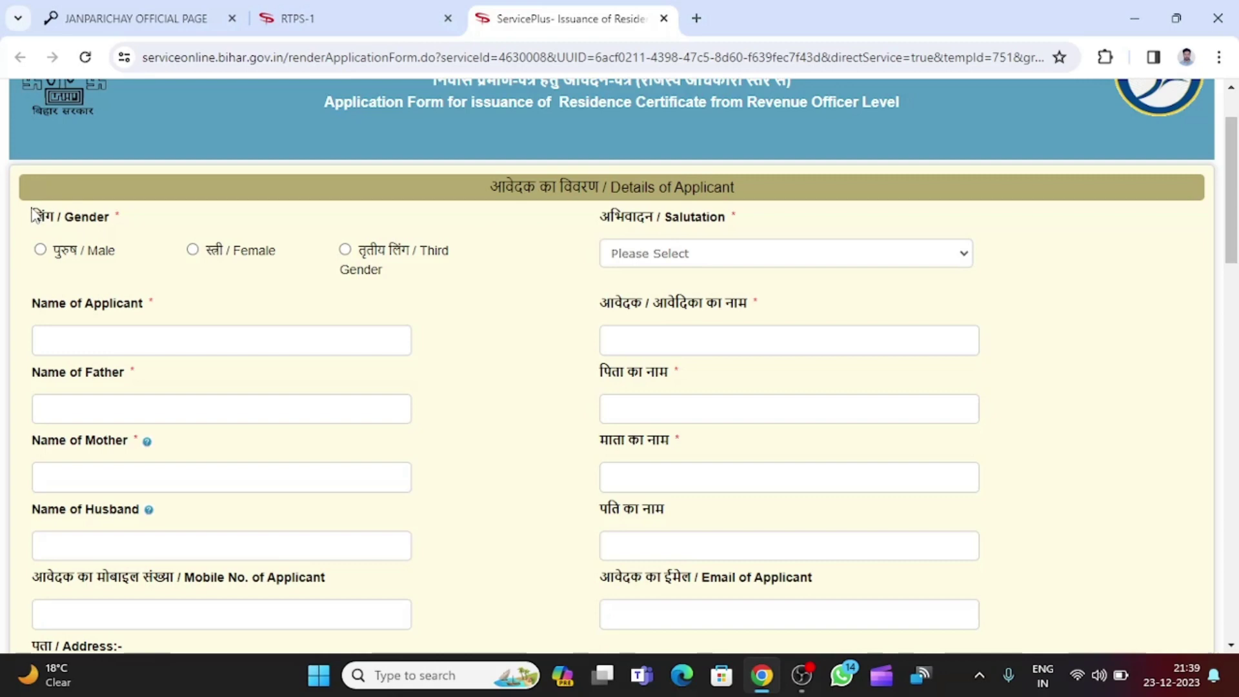
pyautogui.moveTo(33, 215); pyautogui.dragTo(117, 226)
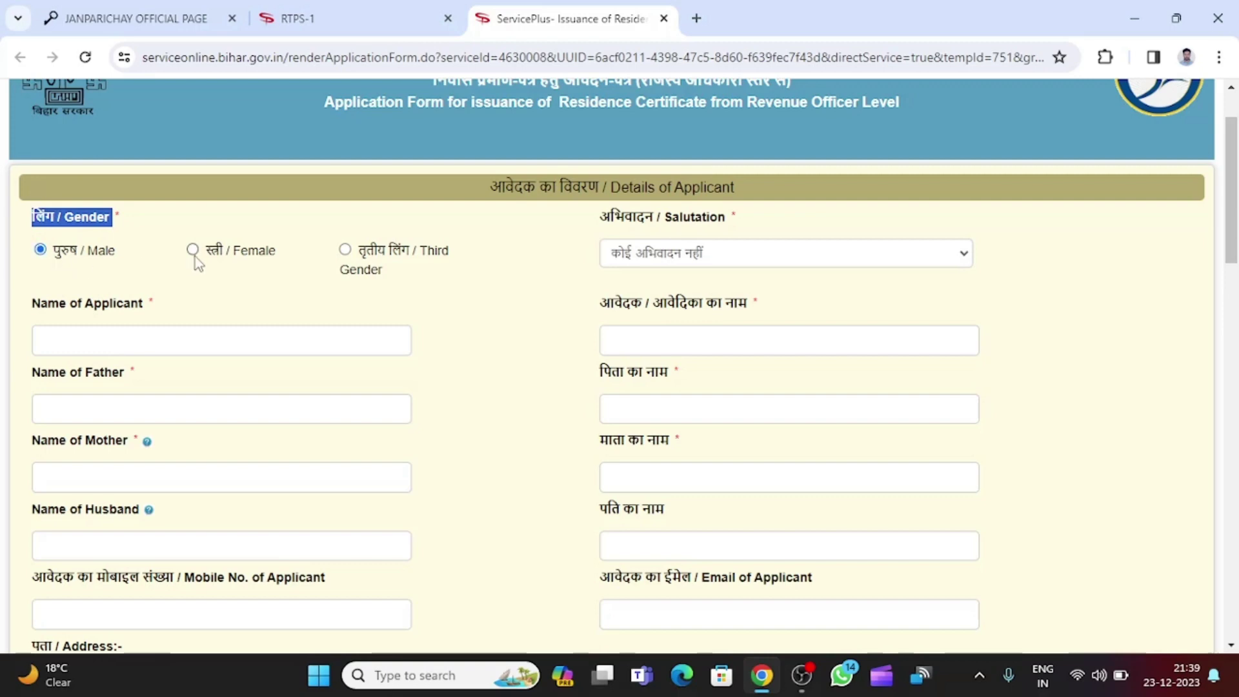
pyautogui.click(66, 257)
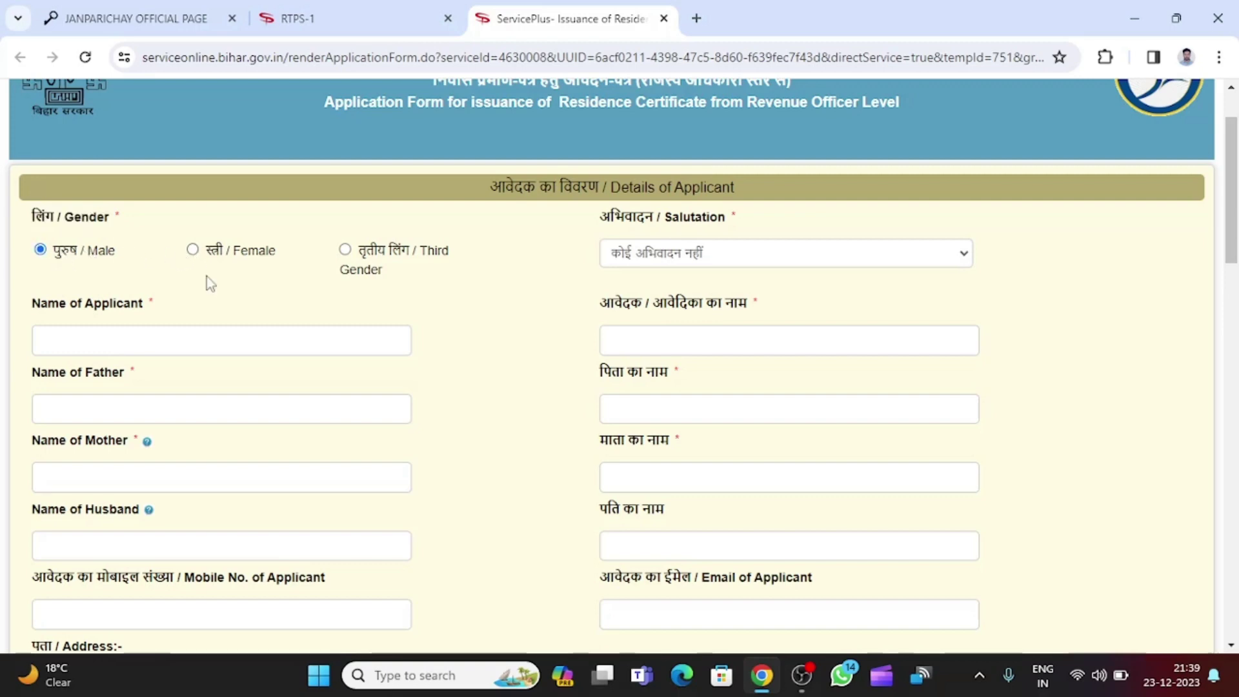
# Choose कोई अभिवादन नहीं as the salutation.
pyautogui.moveTo(600, 220); pyautogui.dragTo(747, 215)
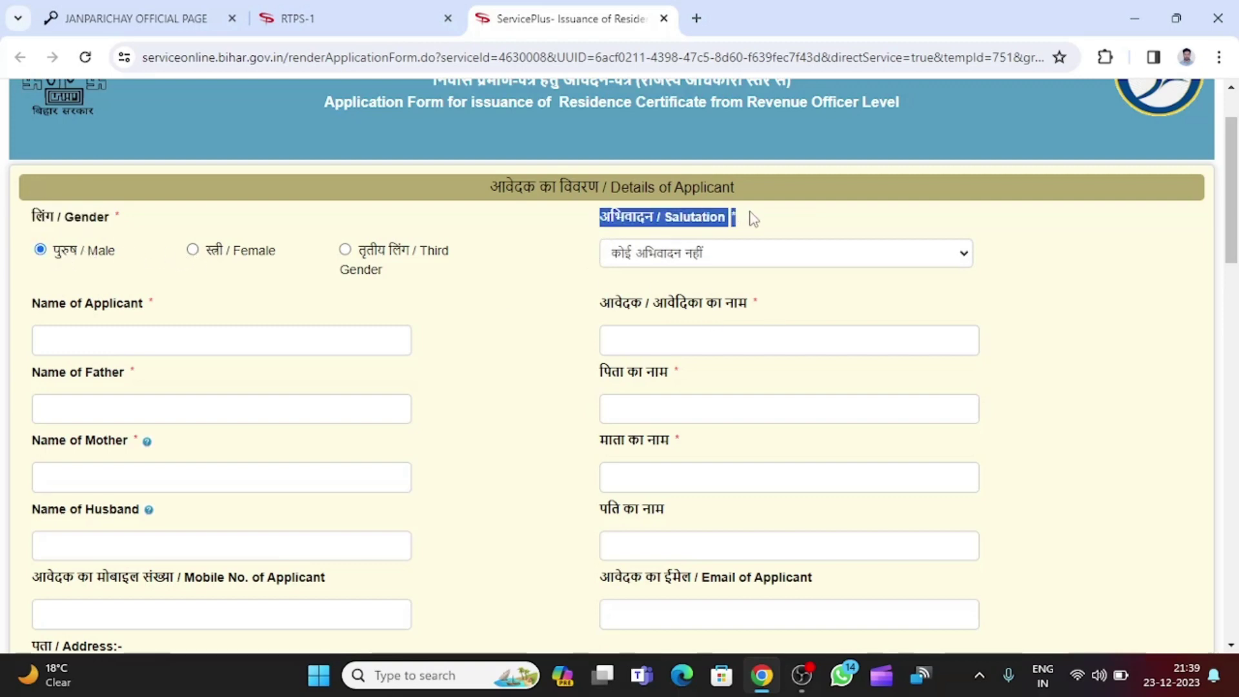
pyautogui.click(767, 264)
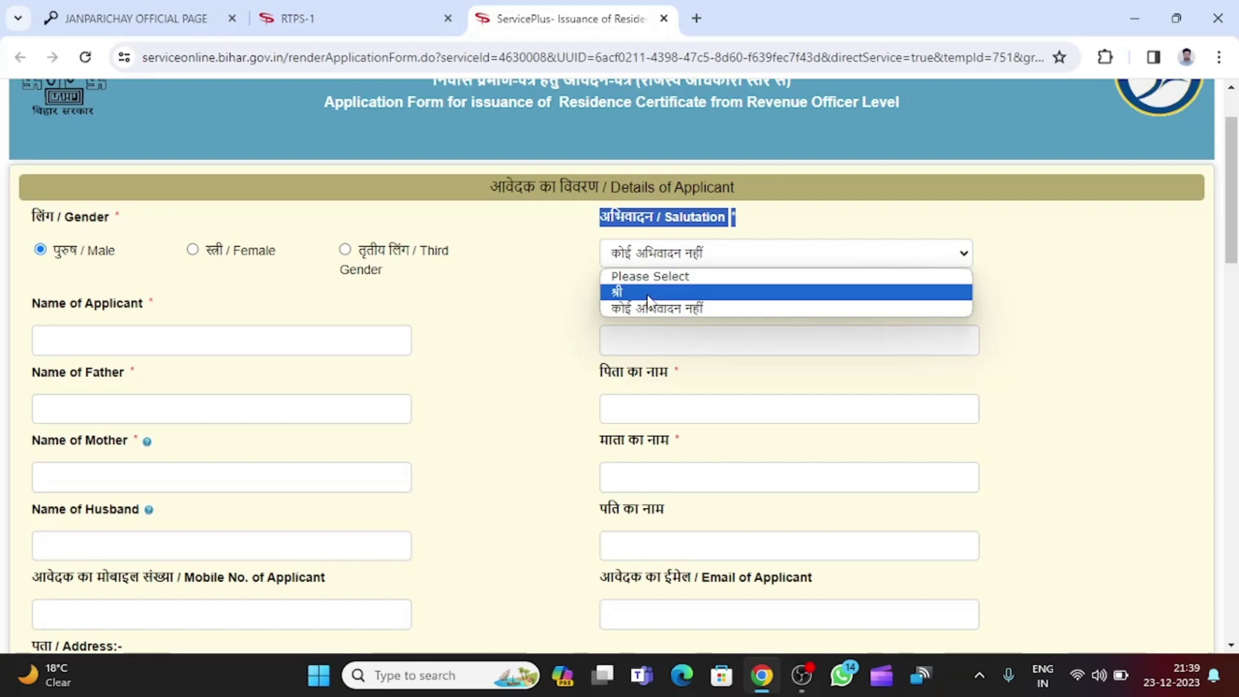
pyautogui.click(665, 310)
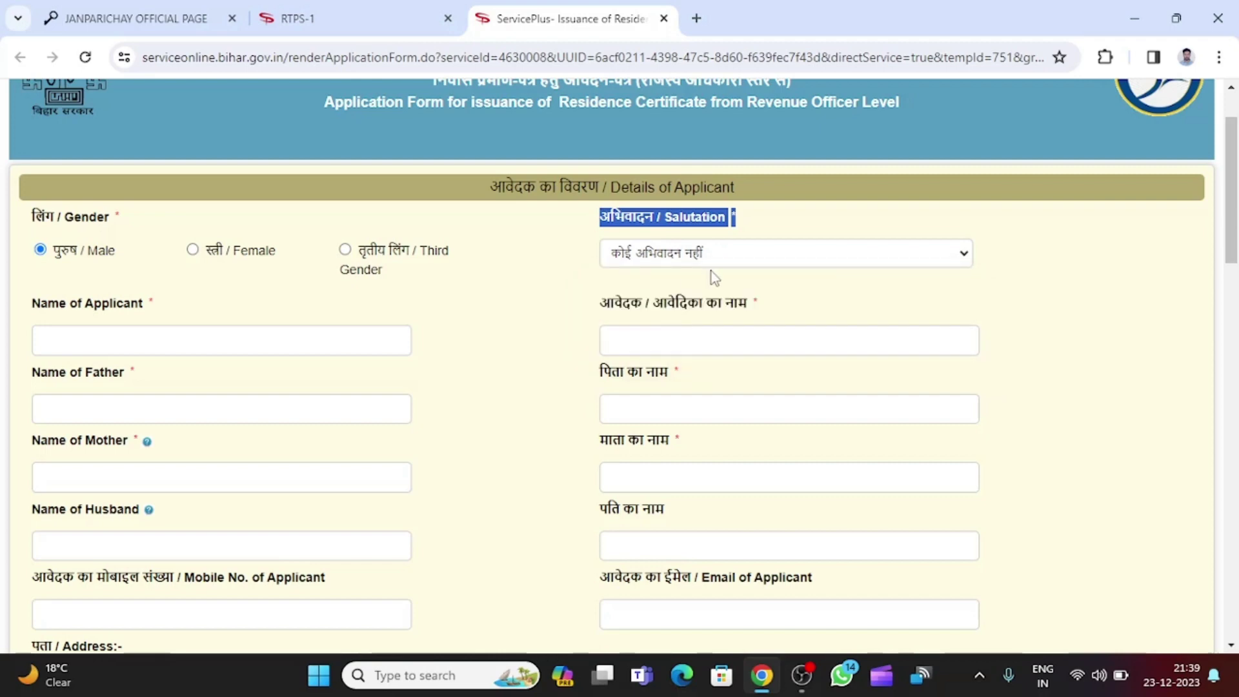
pyautogui.click(757, 273)
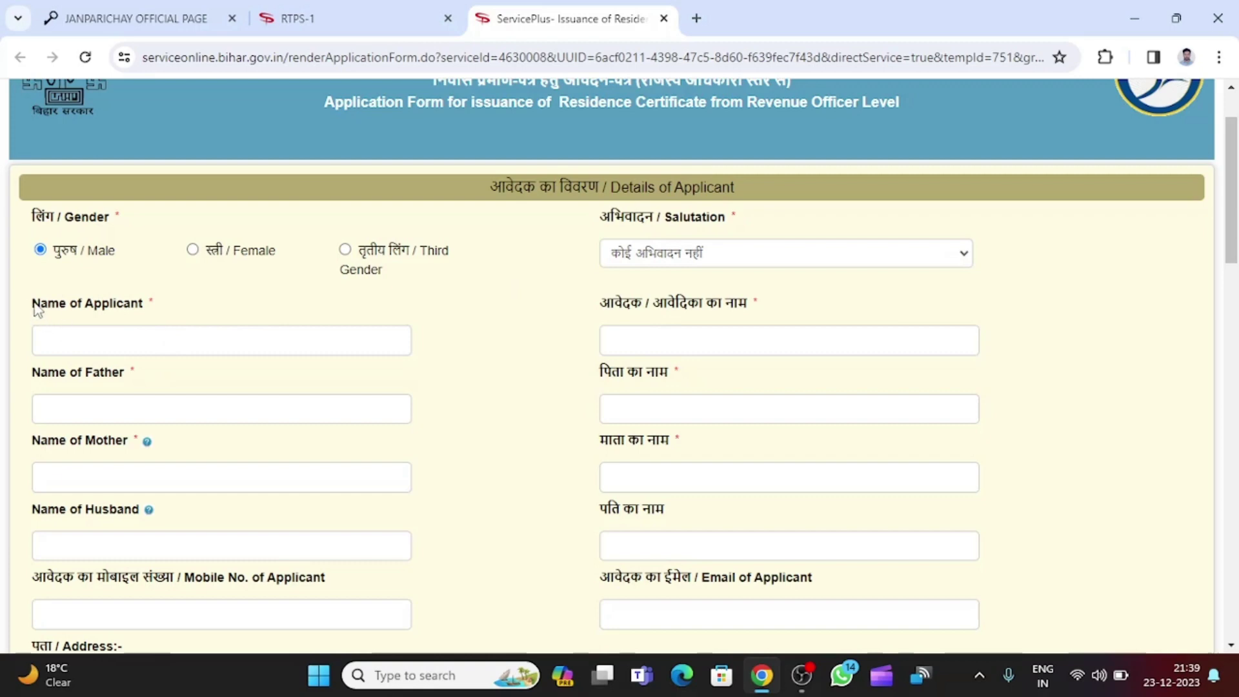
pyautogui.moveTo(35, 308); pyautogui.dragTo(158, 306)
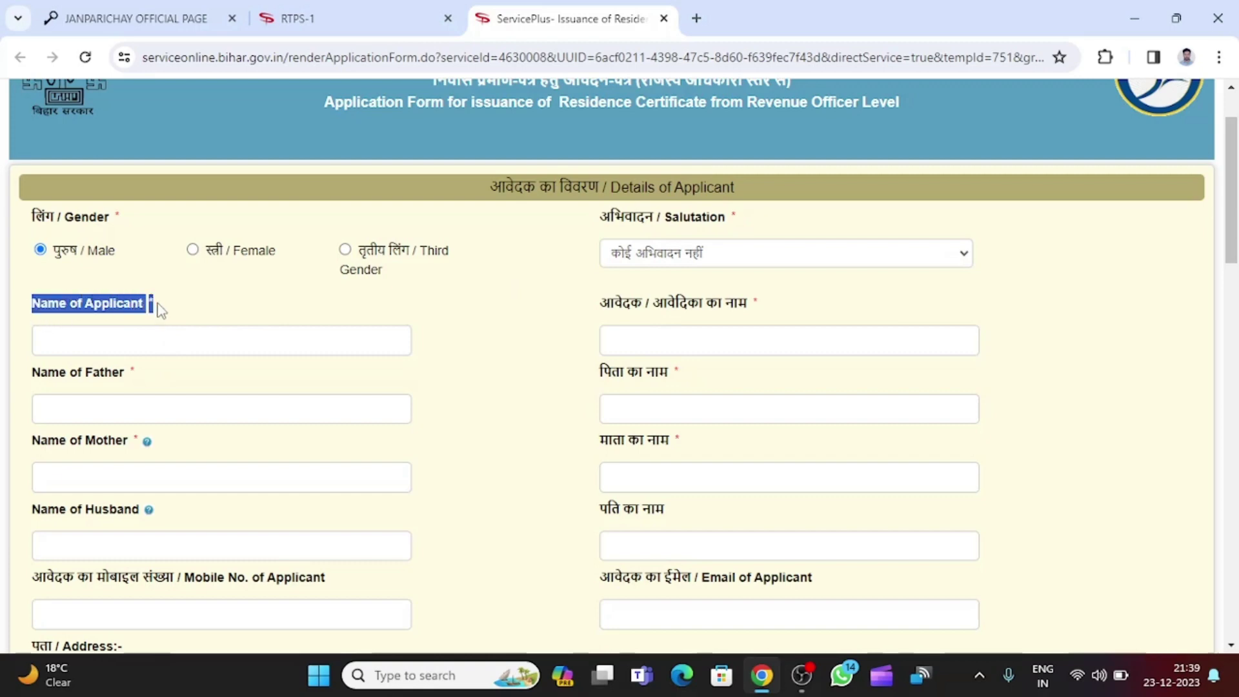
pyautogui.click(115, 335)
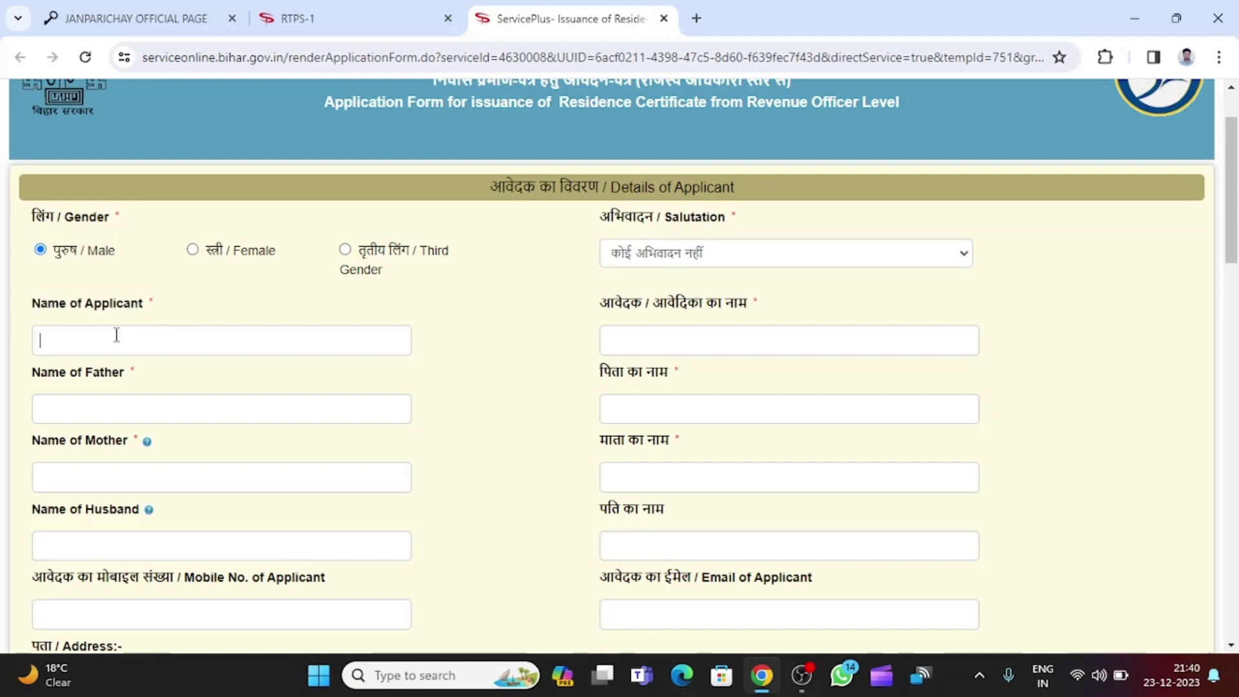
# Enter the applicant's name and confirm its Hindi version appears automatically.
pyautogui.write('Ram Kumar')
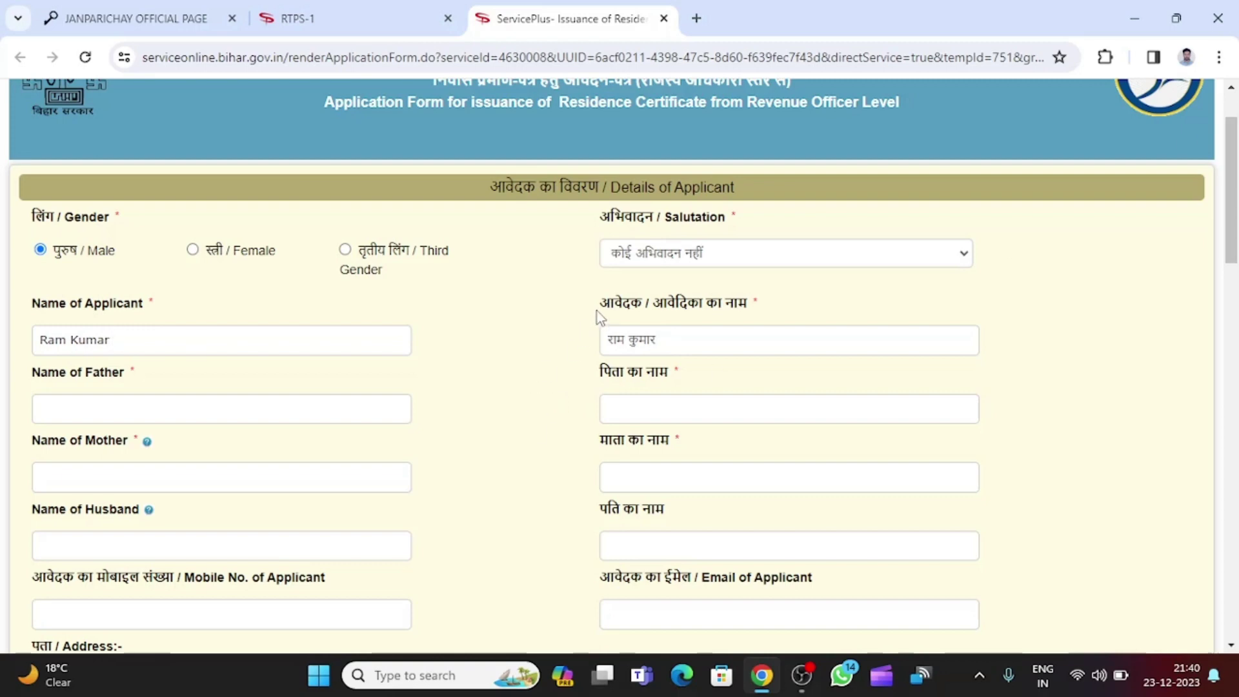
pyautogui.moveTo(606, 342); pyautogui.dragTo(693, 333)
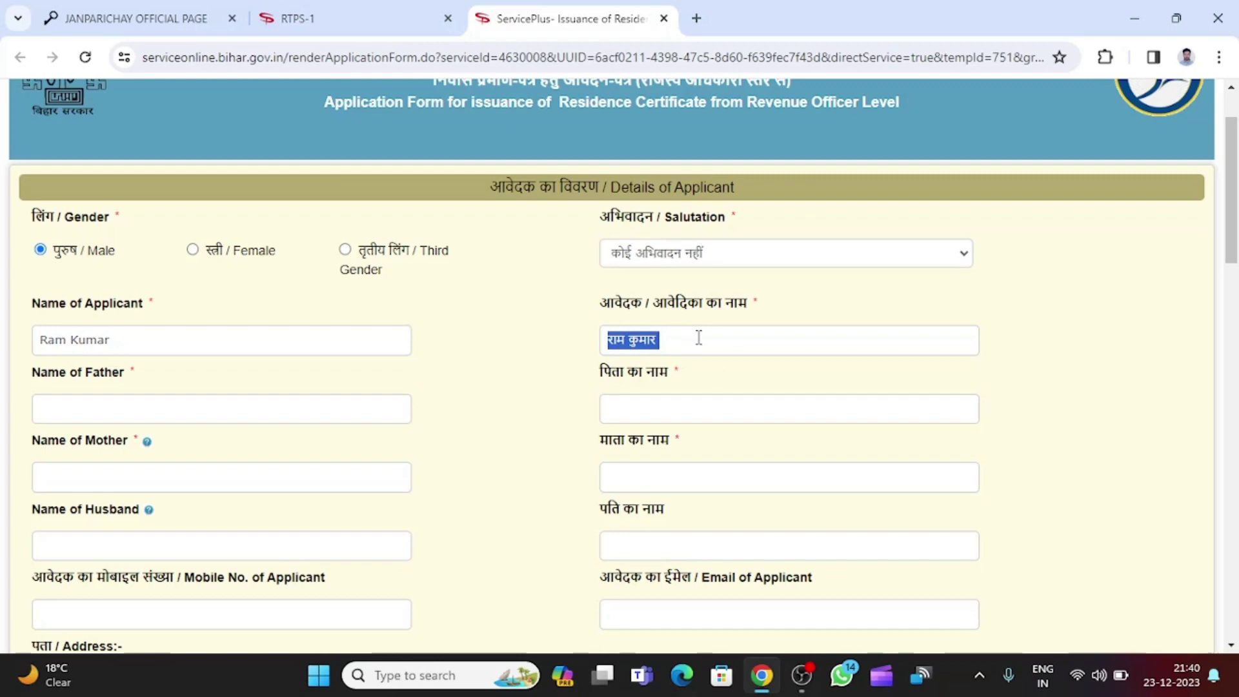
pyautogui.click(630, 340)
pyautogui.moveTo(658, 341); pyautogui.dragTo(598, 343)
pyautogui.click(688, 344)
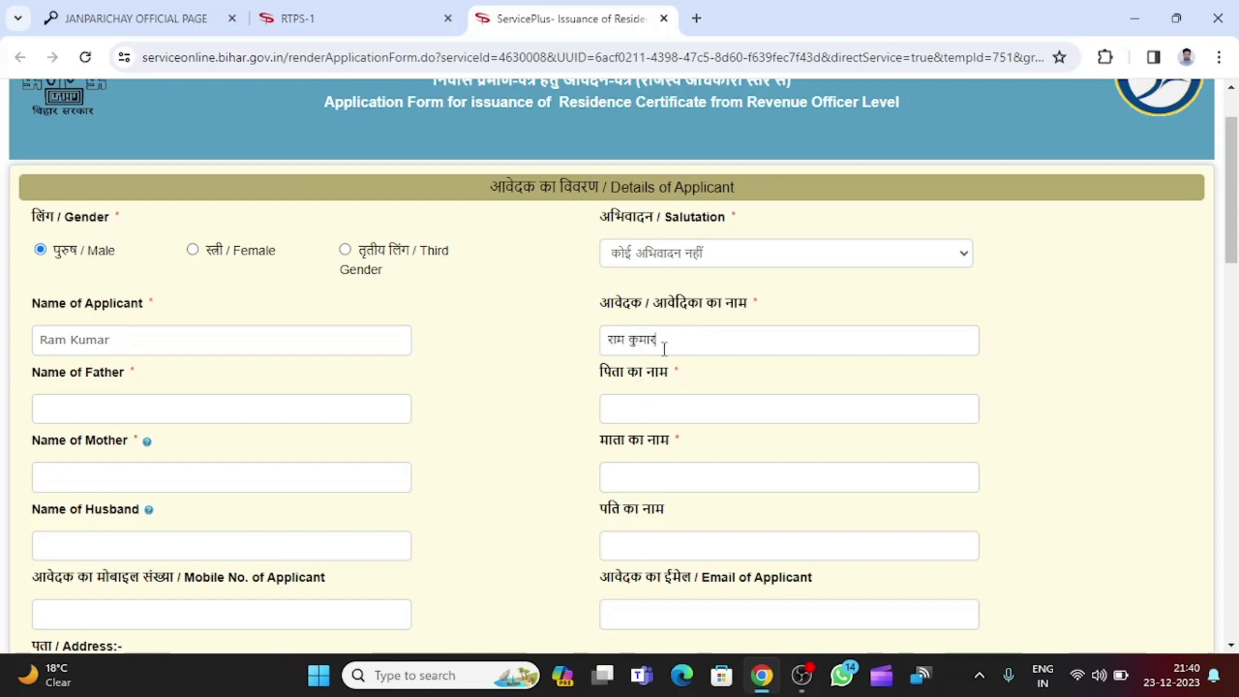
pyautogui.click(1044, 683)
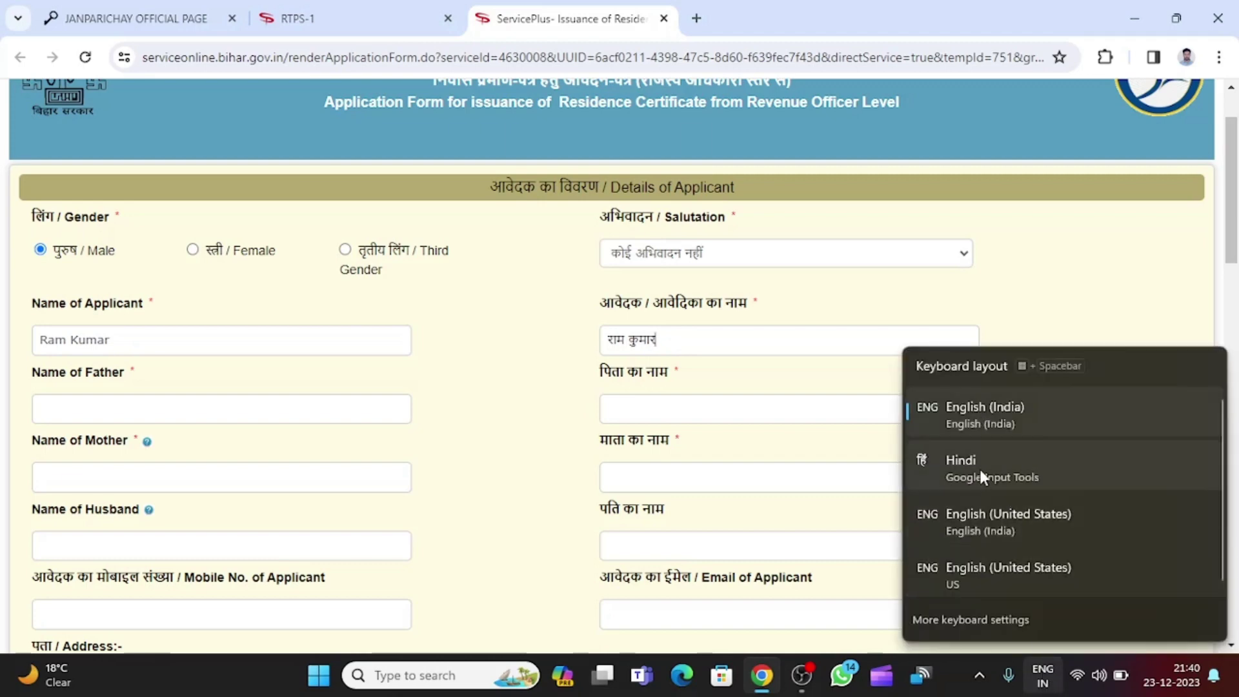
pyautogui.click(34, 380)
# Enter the father's name, with the Hindi father-name field auto-filled.
pyautogui.moveTo(31, 378); pyautogui.dragTo(133, 380)
pyautogui.click(114, 411)
pyautogui.write('S')
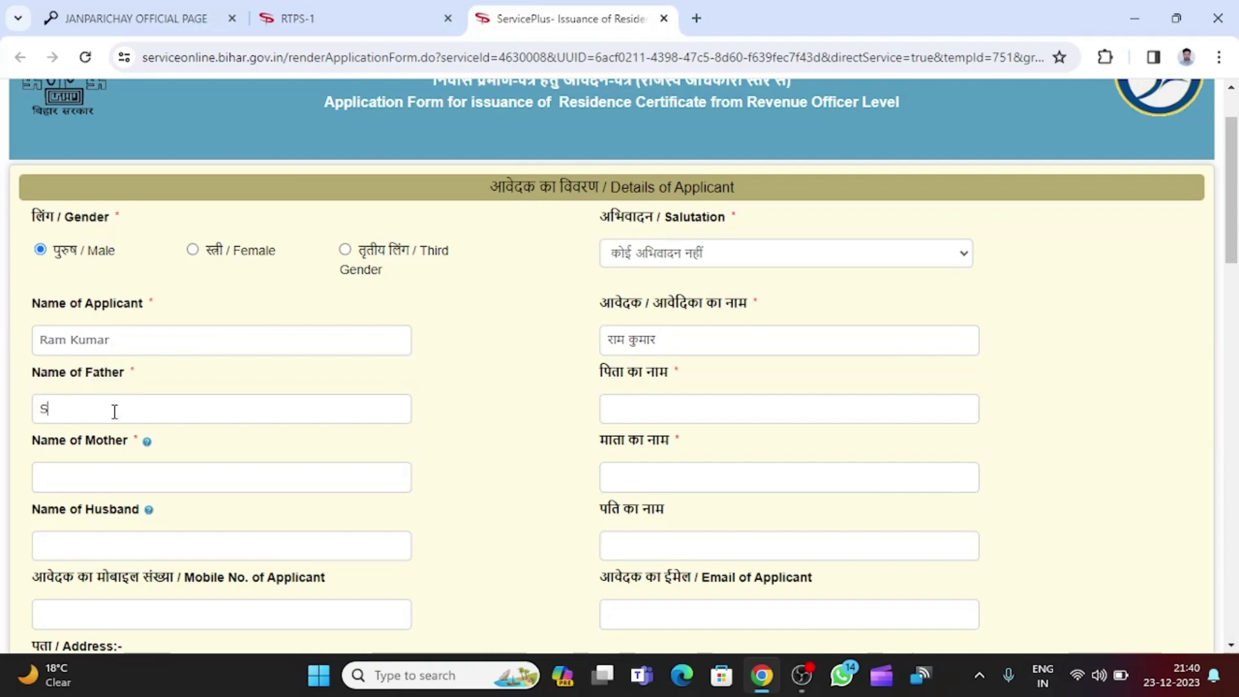
pyautogui.write('hyam kumar')
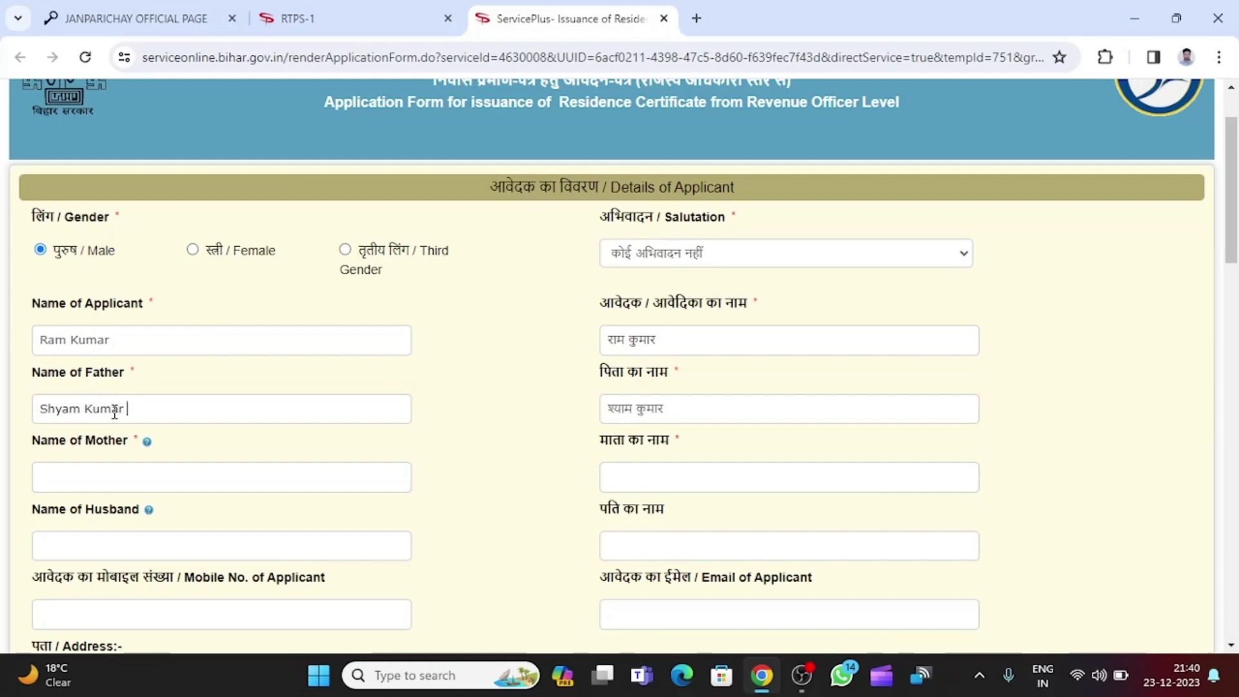
pyautogui.scroll(-2, 351, 418)
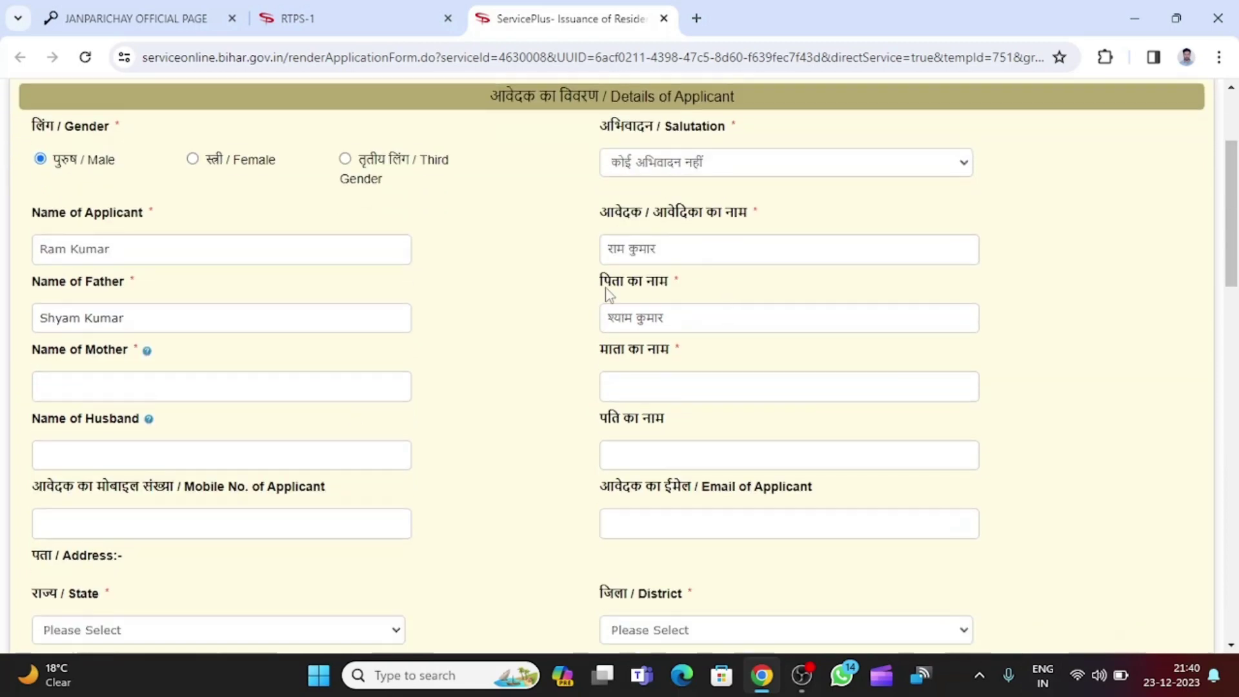
pyautogui.moveTo(601, 279); pyautogui.dragTo(685, 319)
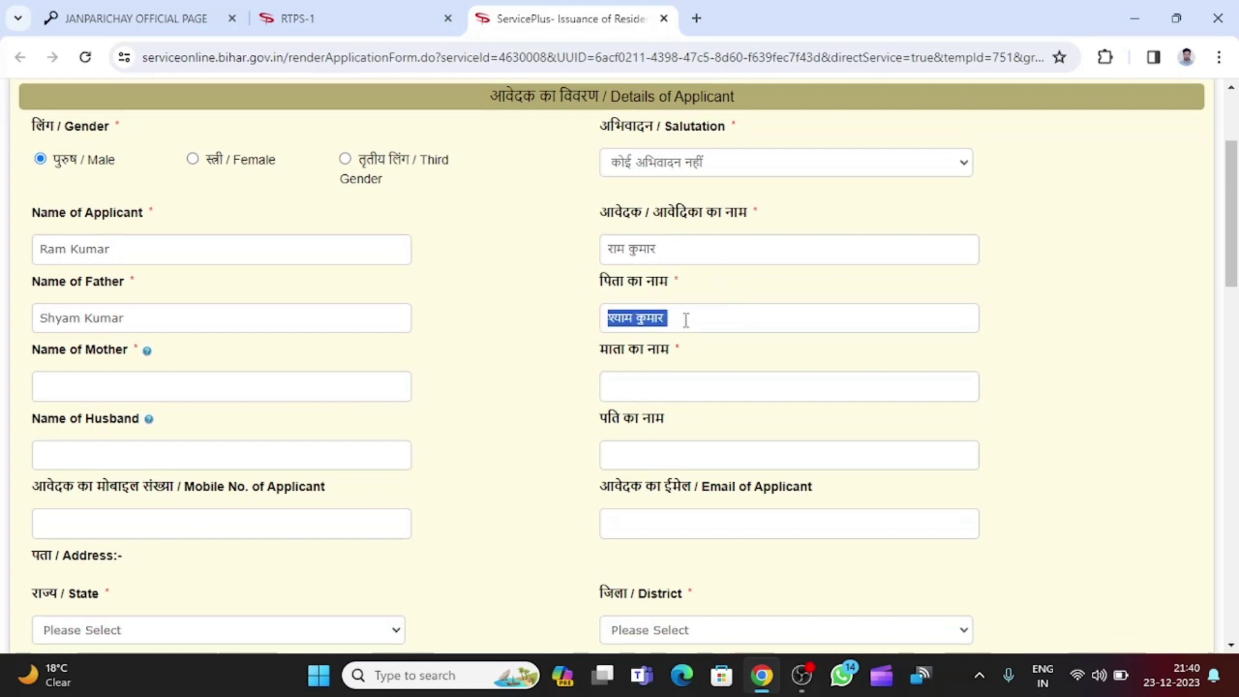
# Enter the mother's name, with its Hindi version auto-filled.
pyautogui.moveTo(29, 350); pyautogui.dragTo(145, 351)
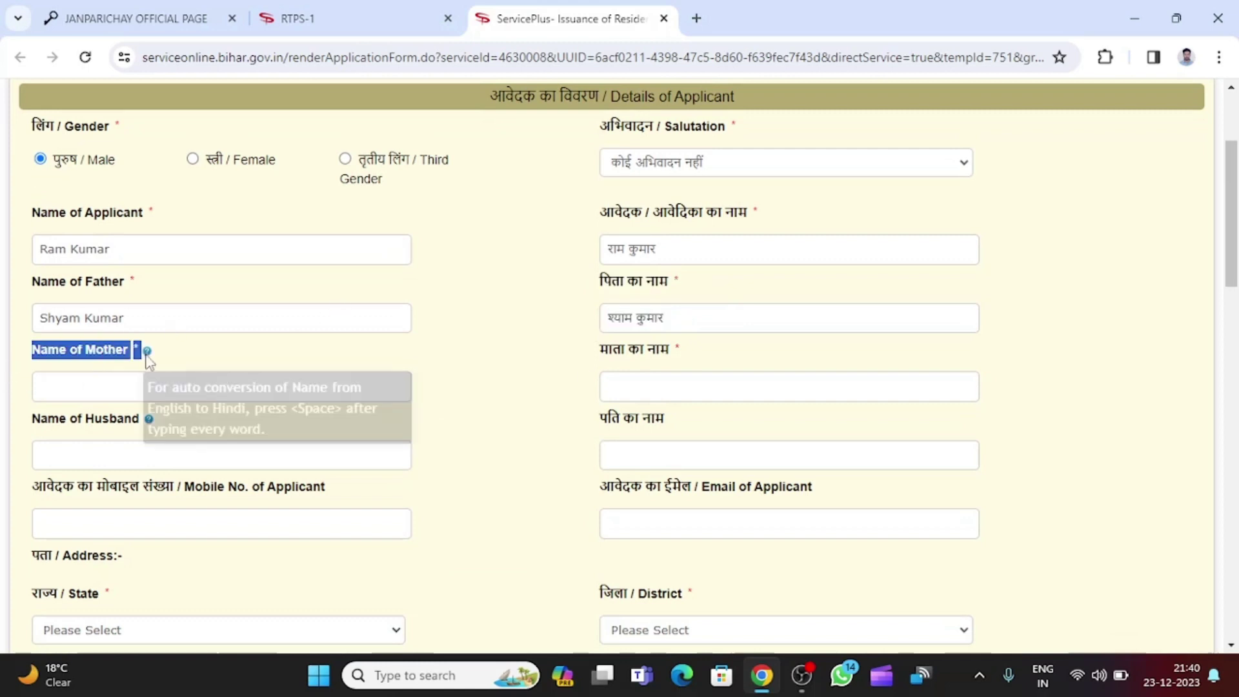
pyautogui.click(88, 390)
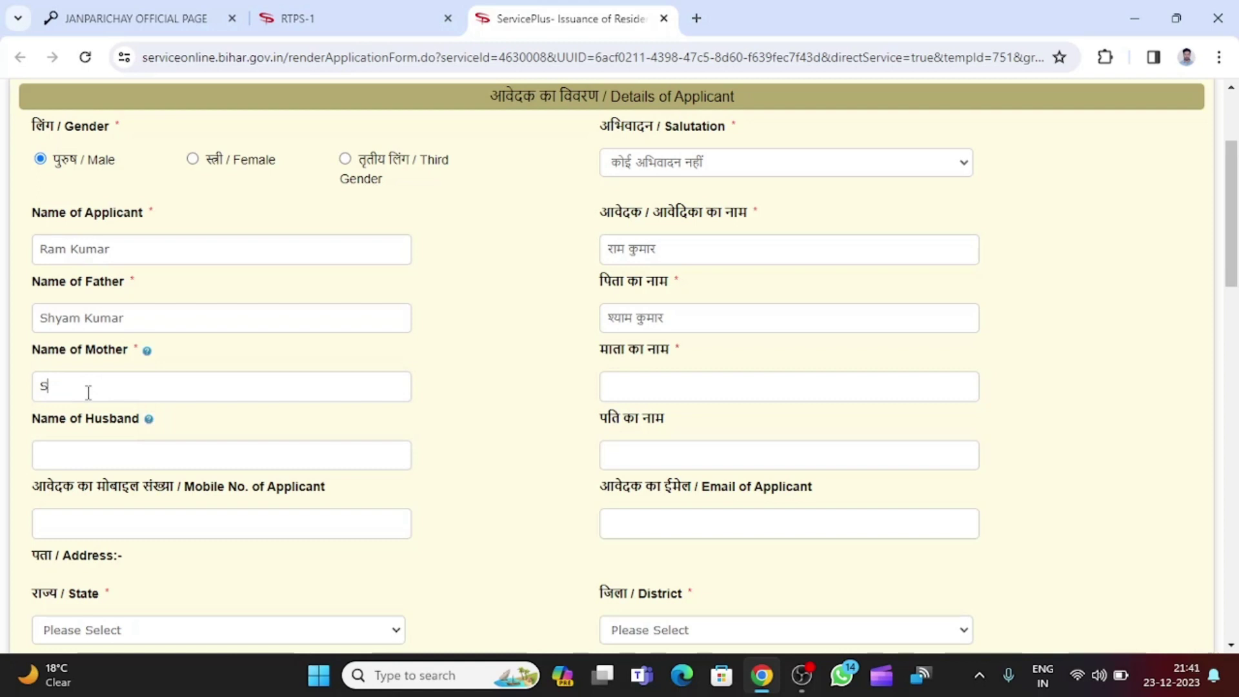
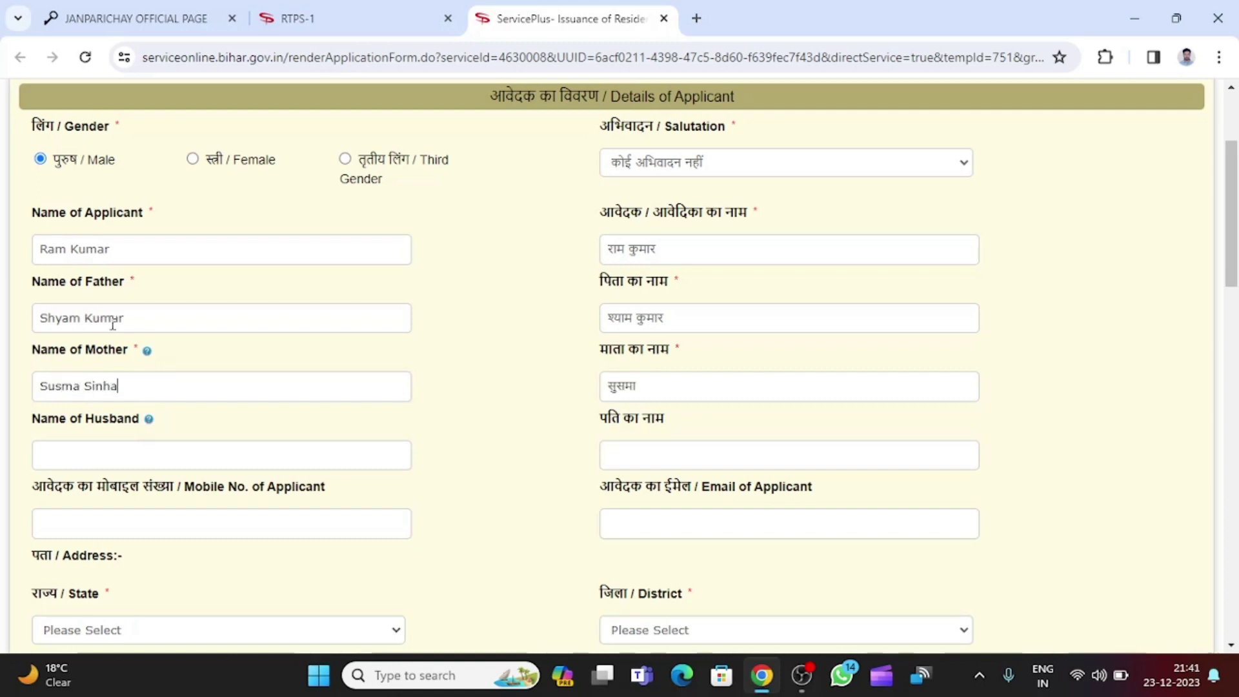
pyautogui.scroll(-3, 841, 391)
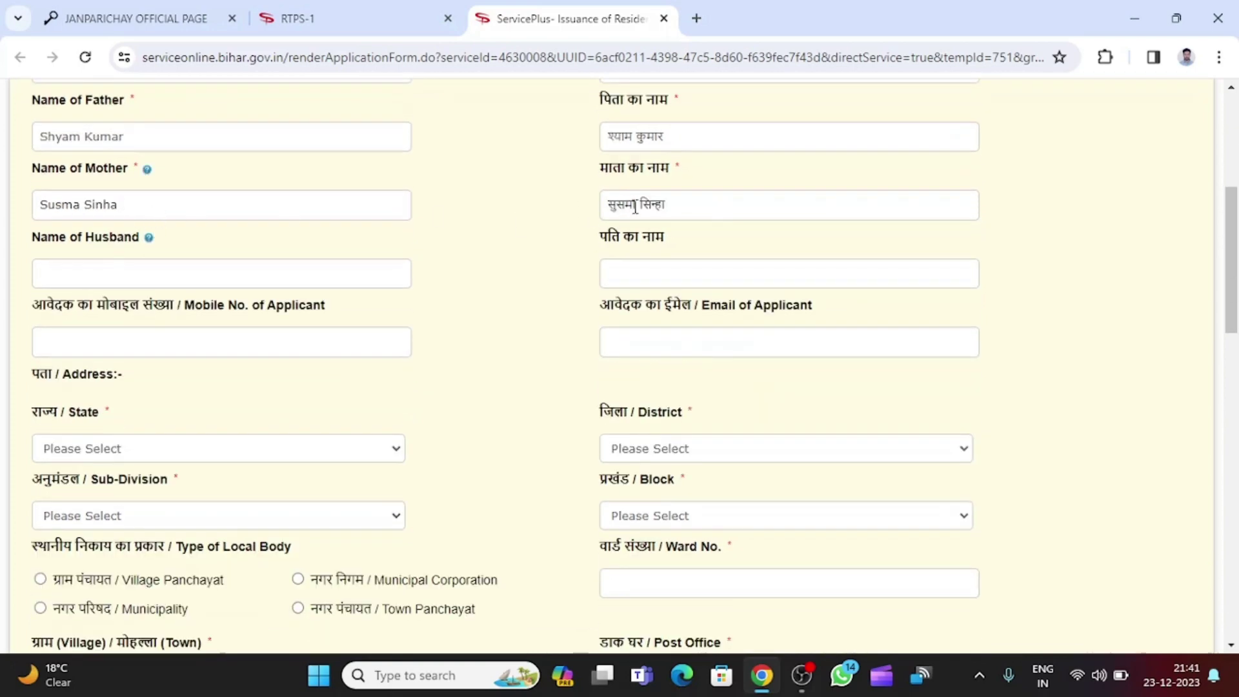
pyautogui.moveTo(607, 208); pyautogui.dragTo(718, 210)
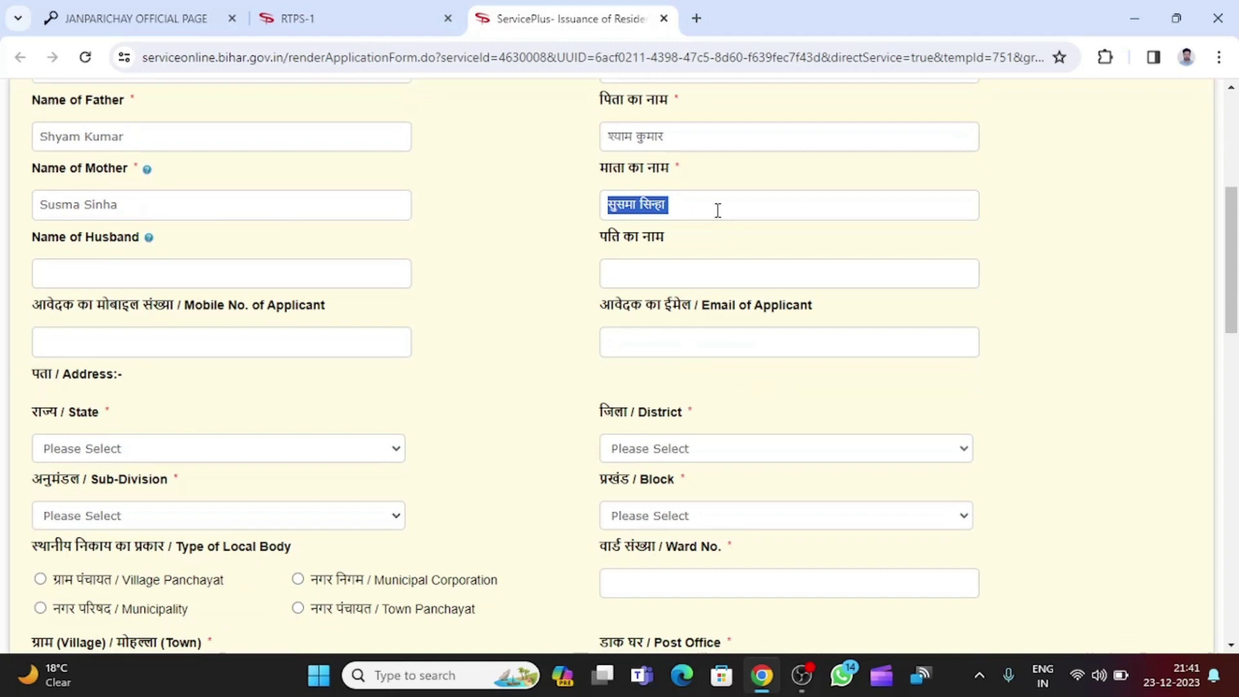
pyautogui.click(688, 210)
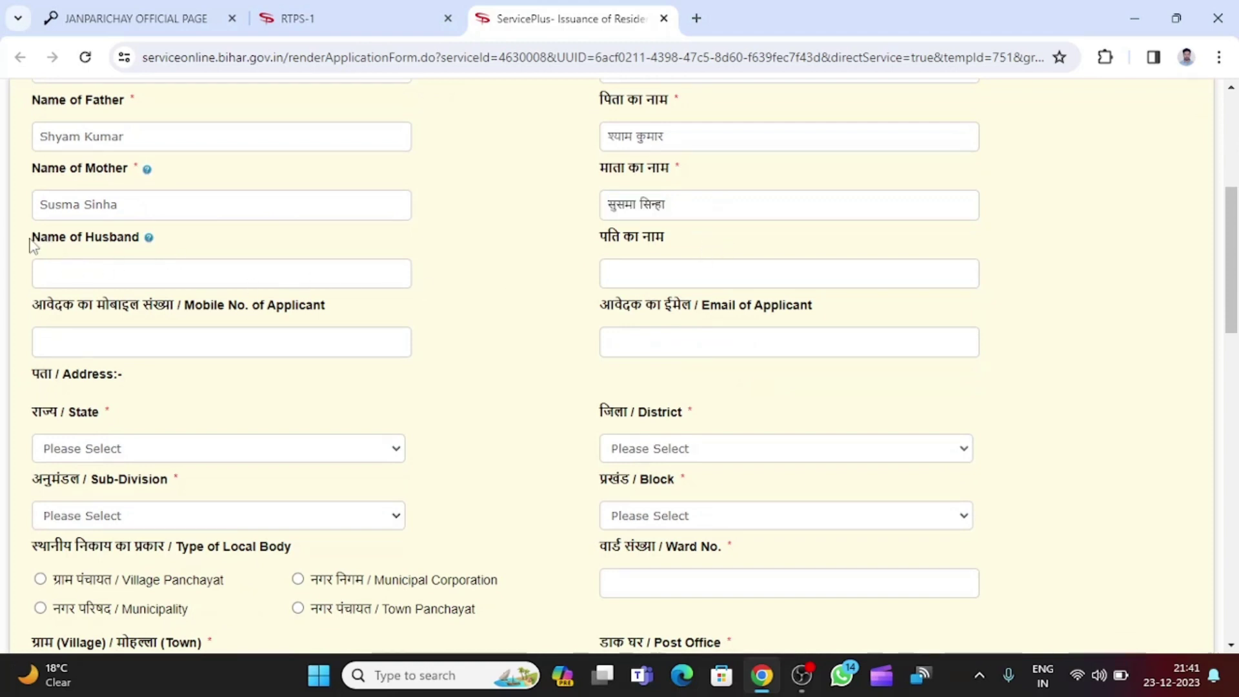
pyautogui.moveTo(29, 240); pyautogui.dragTo(139, 238)
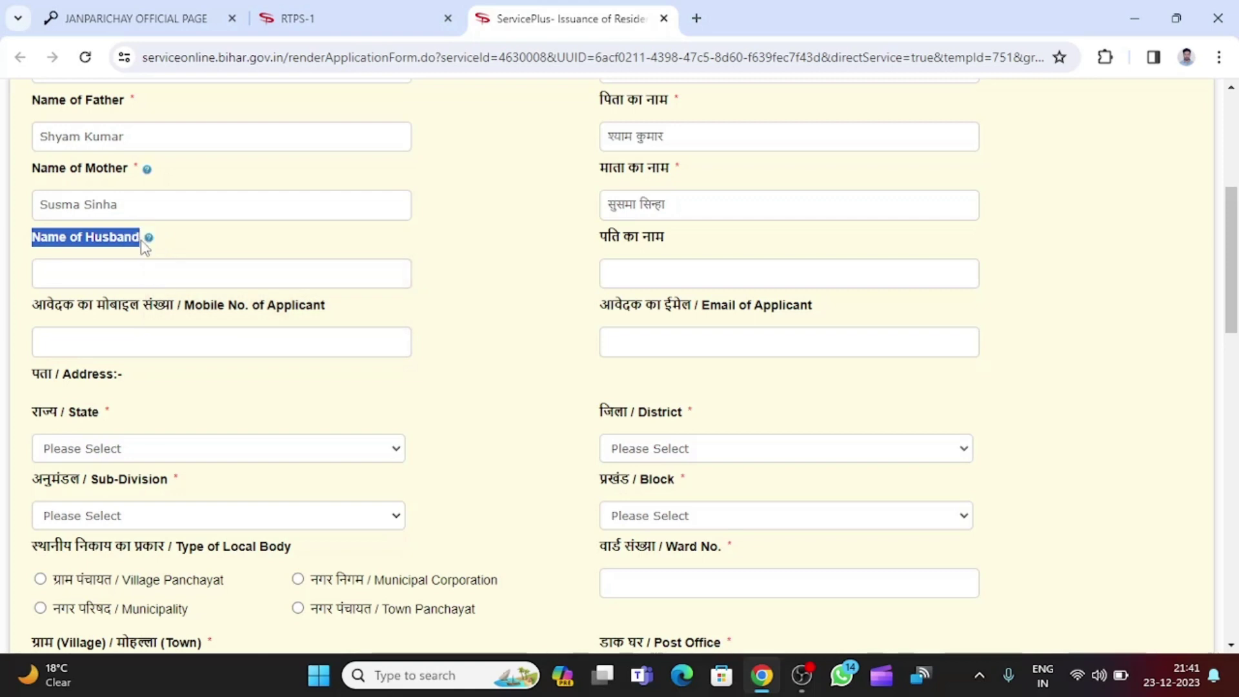
pyautogui.click(133, 273)
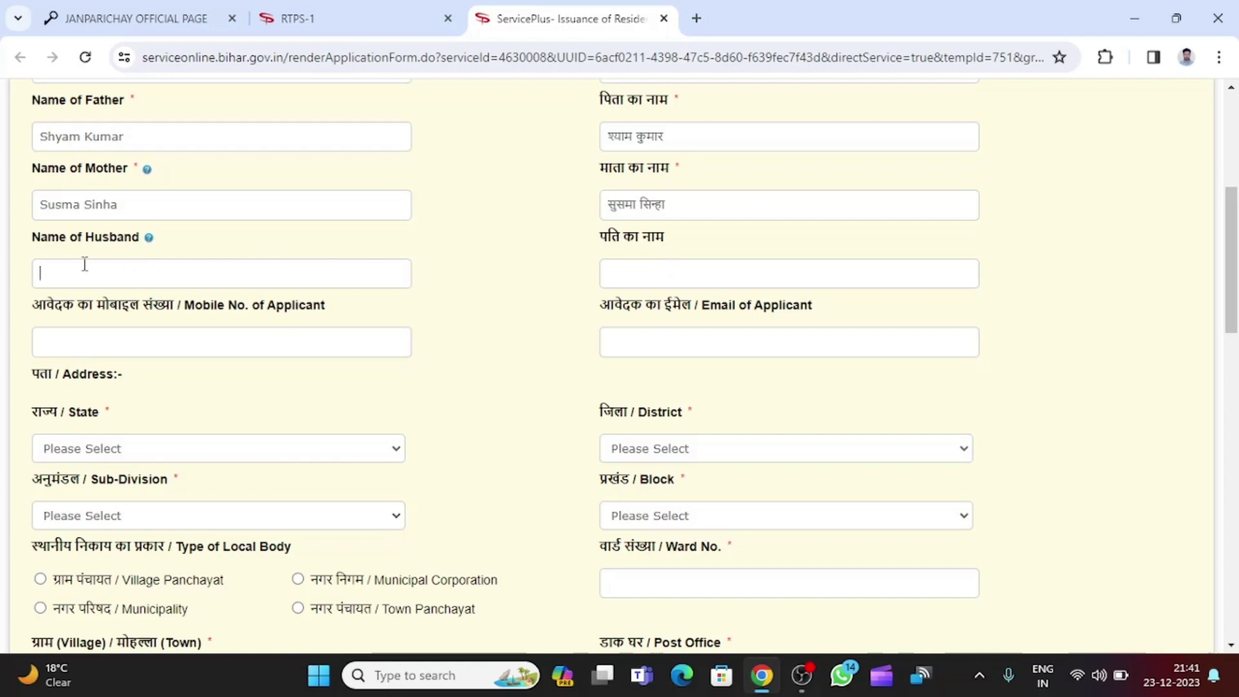
# Enter the applicant's mobile number.
pyautogui.scroll(3, 365, 262)
pyautogui.scroll(-3, 365, 263)
pyautogui.scroll(-1, 269, 320)
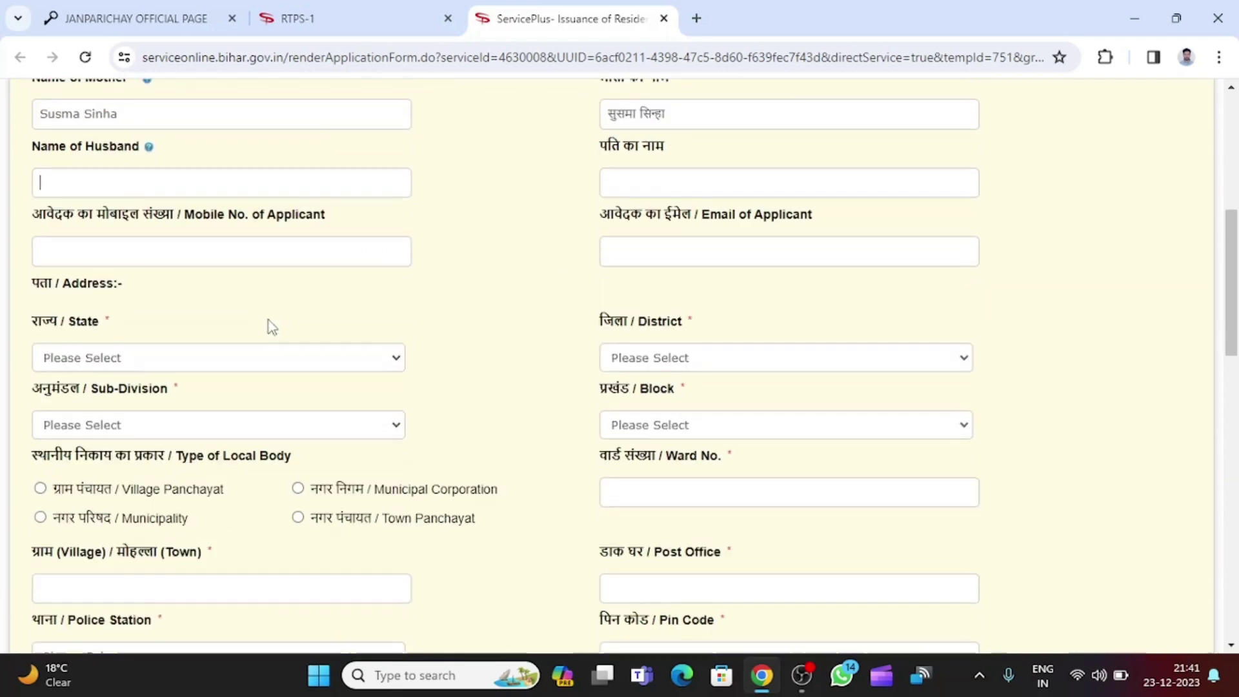
pyautogui.moveTo(30, 220); pyautogui.dragTo(186, 214)
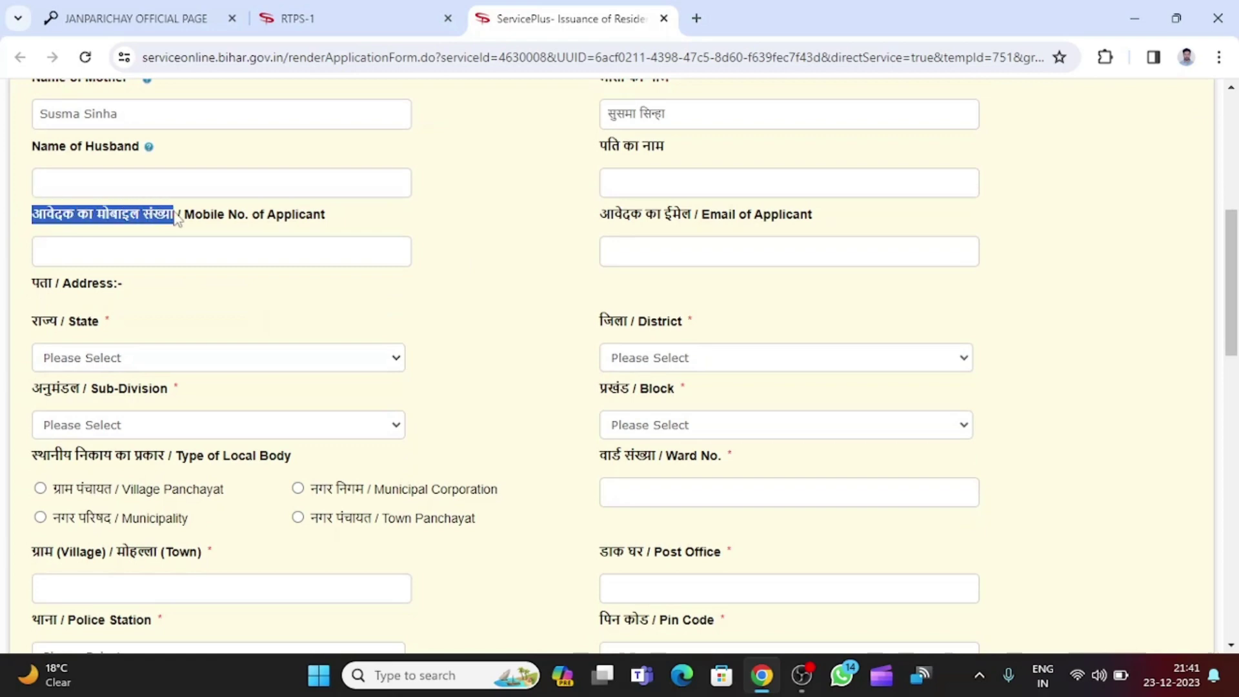
pyautogui.click(141, 249)
pyautogui.scroll(5, 135, 245)
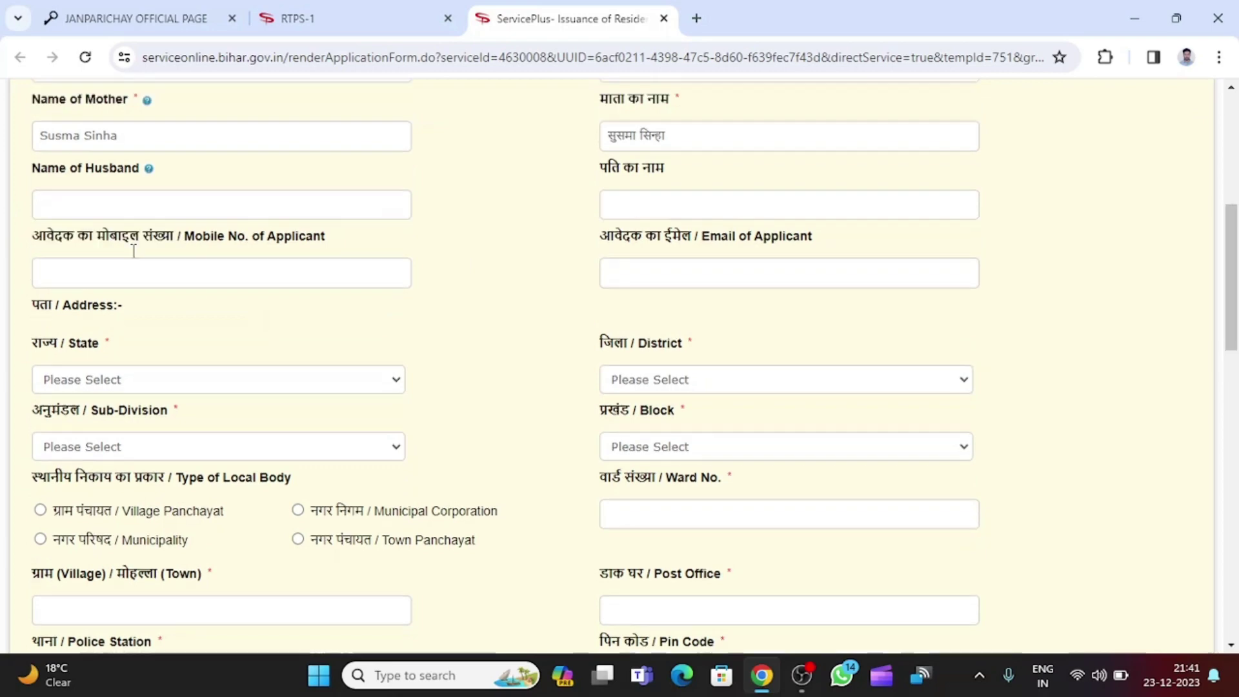
pyautogui.scroll(-4, 172, 309)
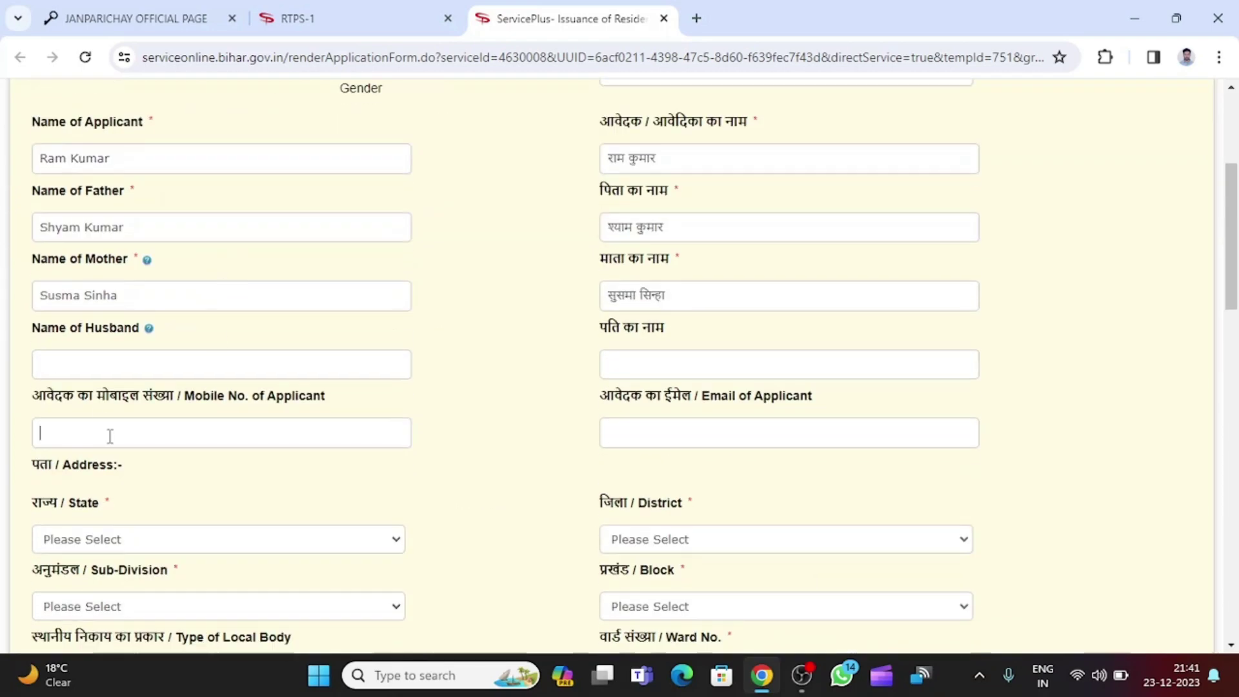
pyautogui.write('9999999999')
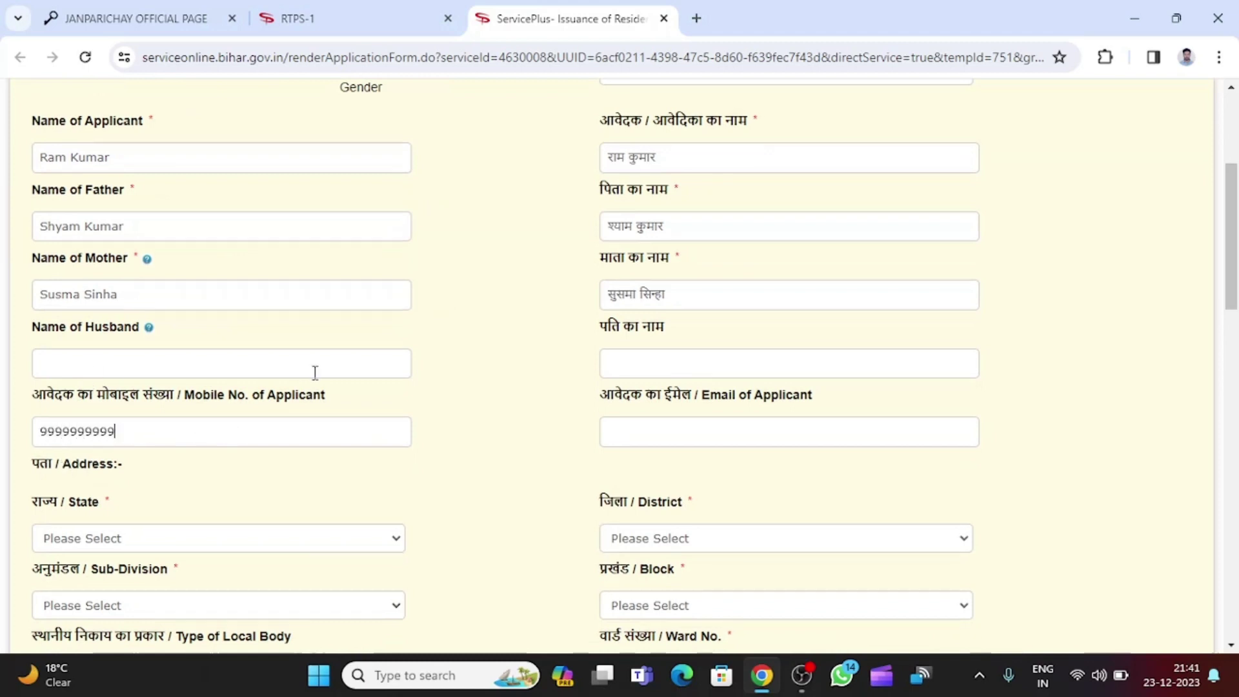
# Type the applicant's e-mail address into the Email of Applicant field.
pyautogui.scroll(-1, 315, 372)
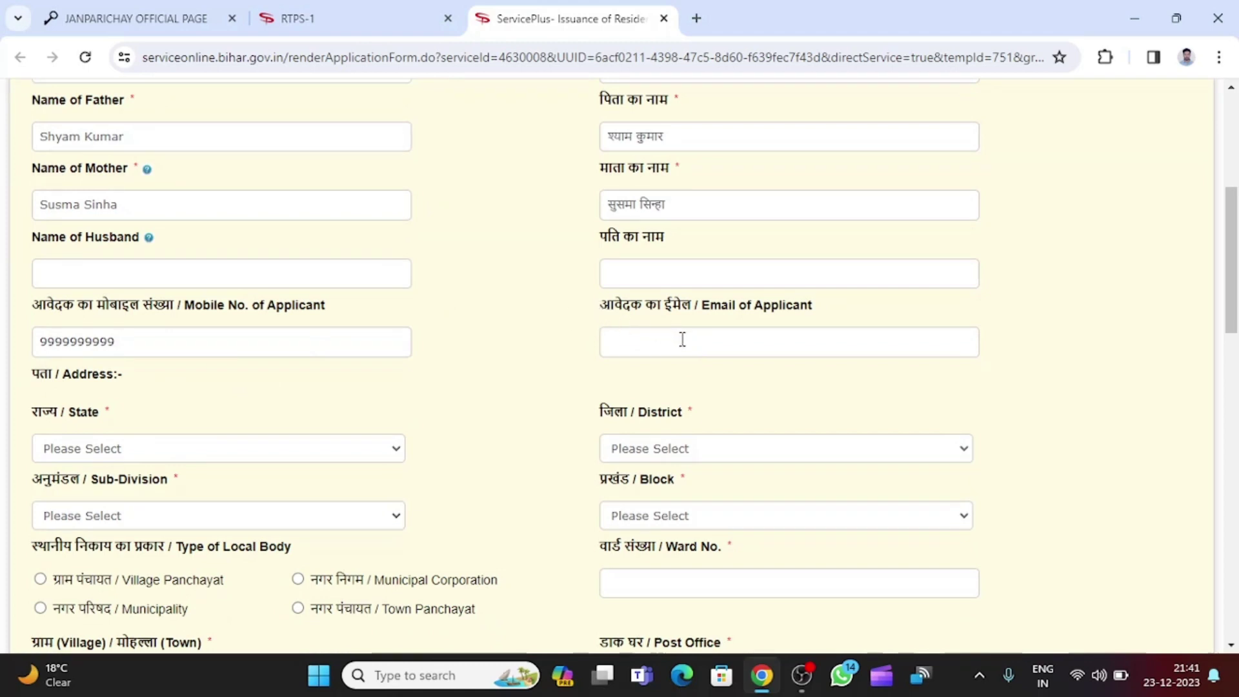
pyautogui.moveTo(601, 305)
pyautogui.mouseDown()
pyautogui.moveTo(821, 307)
pyautogui.moveTo(593, 315)
pyautogui.mouseUp()
pyautogui.click(818, 309)
pyautogui.click(600, 309)
pyautogui.moveTo(32, 308); pyautogui.dragTo(457, 331)
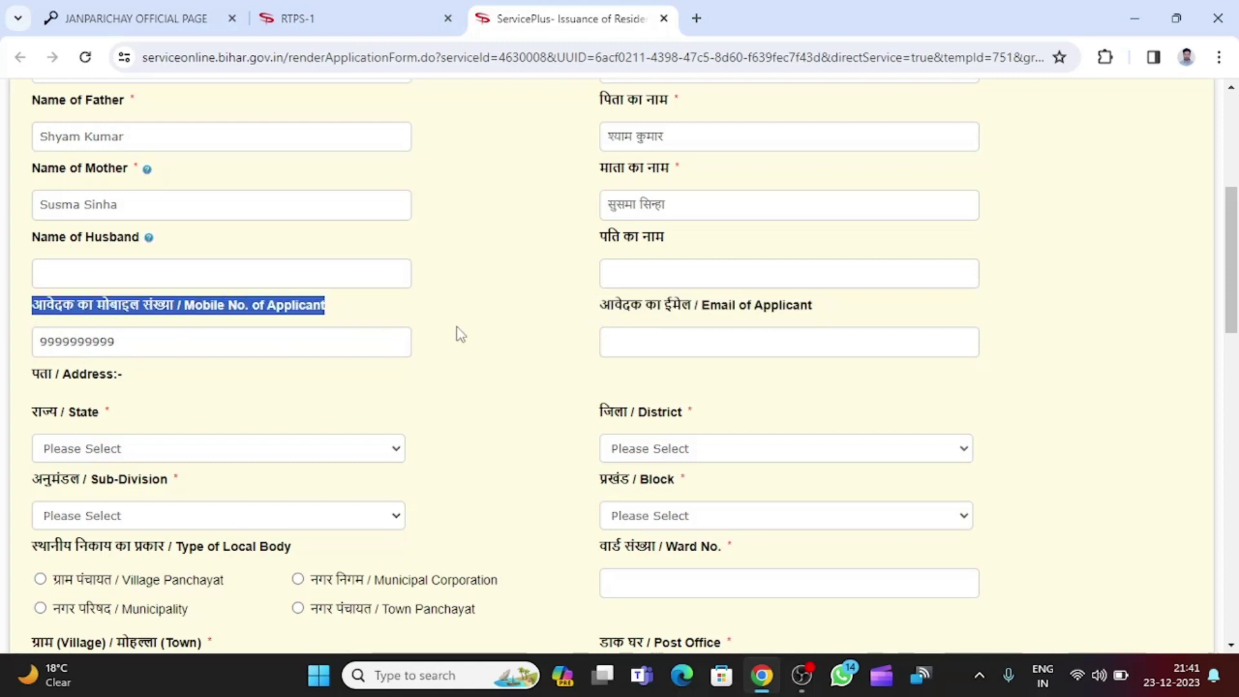
pyautogui.click(616, 327)
pyautogui.moveTo(599, 305)
pyautogui.mouseDown()
pyautogui.moveTo(827, 309)
pyautogui.moveTo(599, 310)
pyautogui.mouseUp()
pyautogui.click(821, 311)
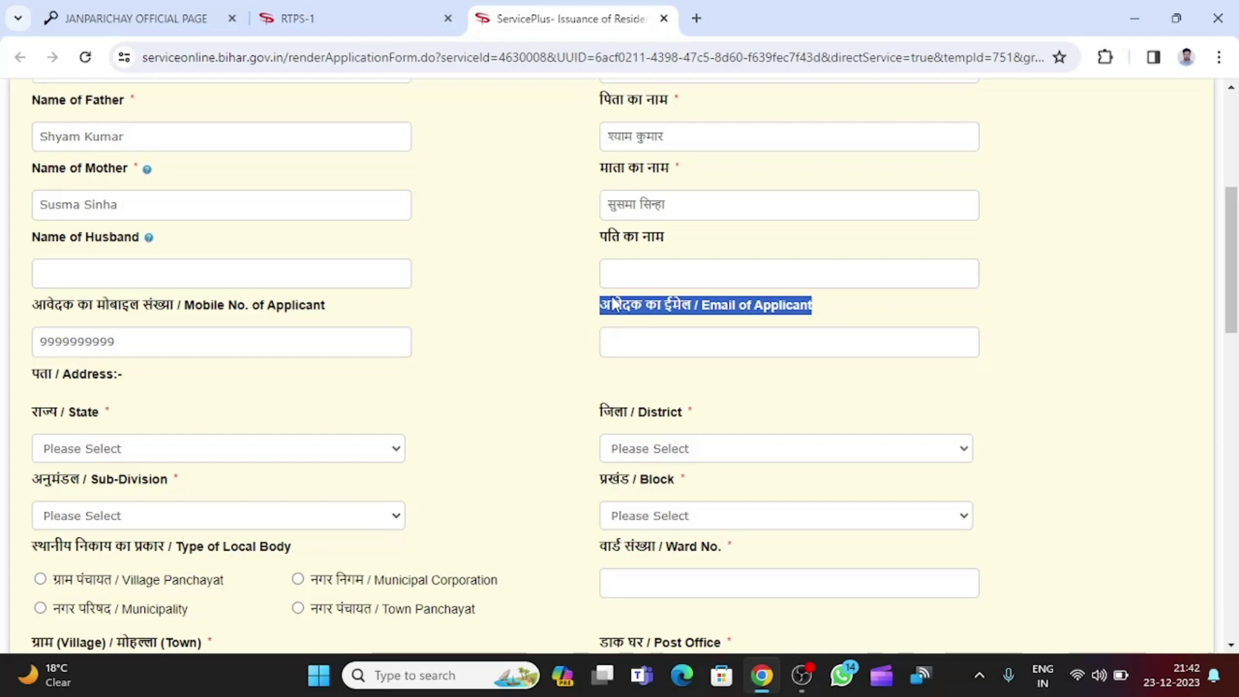
pyautogui.click(595, 303)
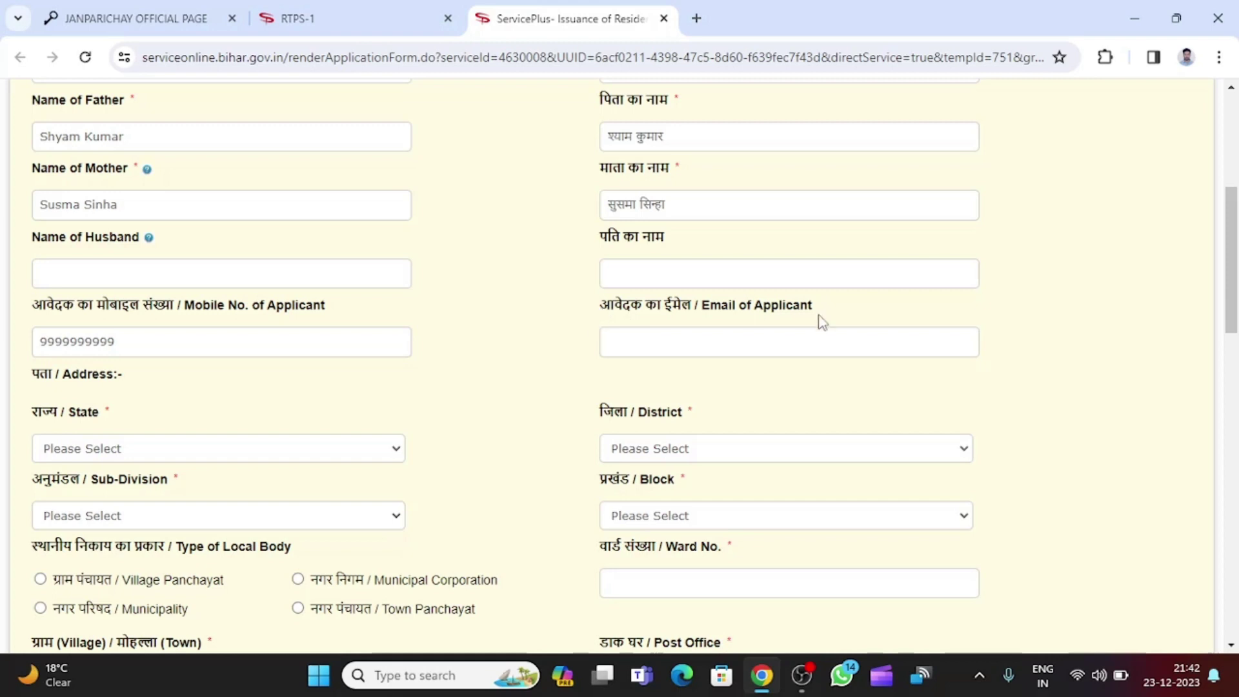
pyautogui.scroll(-1, 707, 353)
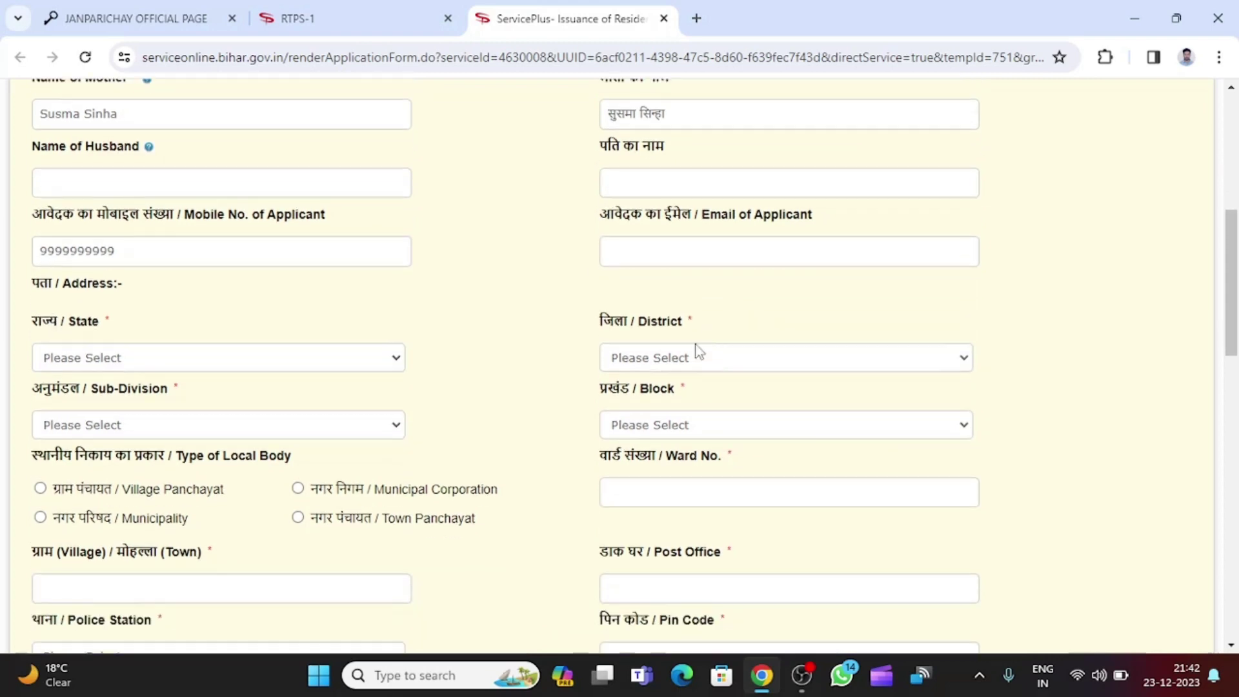
pyautogui.click(699, 254)
pyautogui.write('abc@')
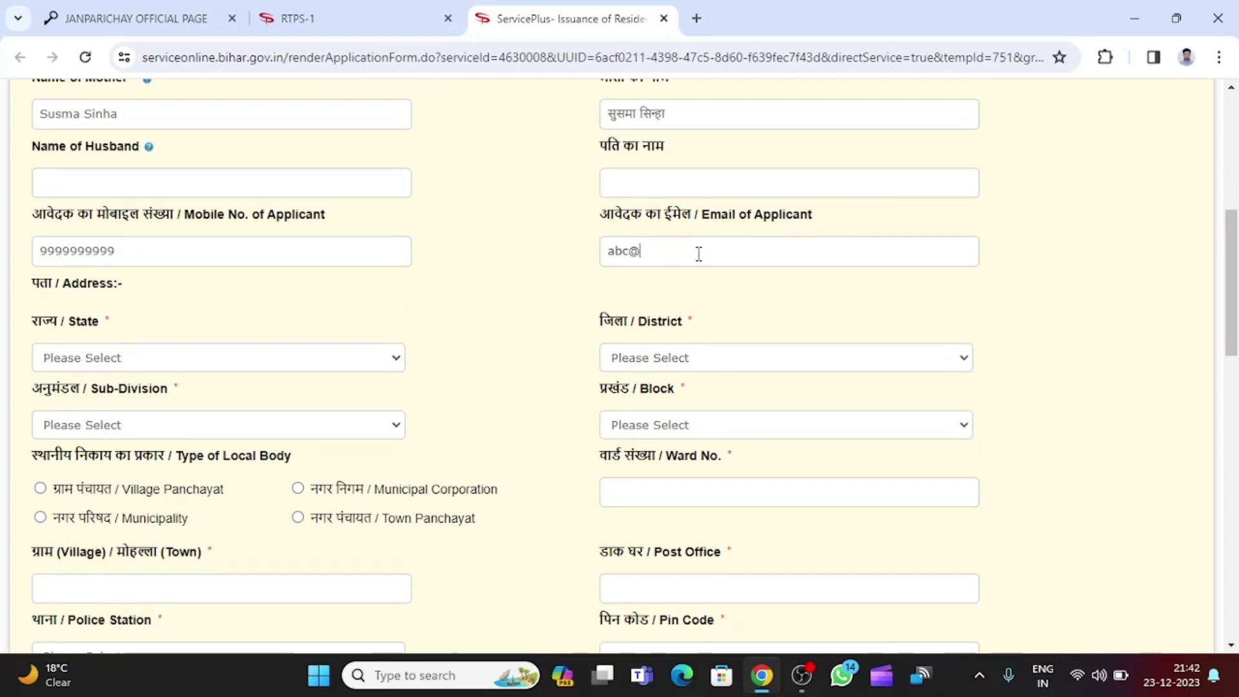
pyautogui.write('gmail.com')
# Set the address state to BIHAR and district to ARARIA.
pyautogui.scroll(-2, 418, 339)
pyautogui.scroll(-2, 235, 149)
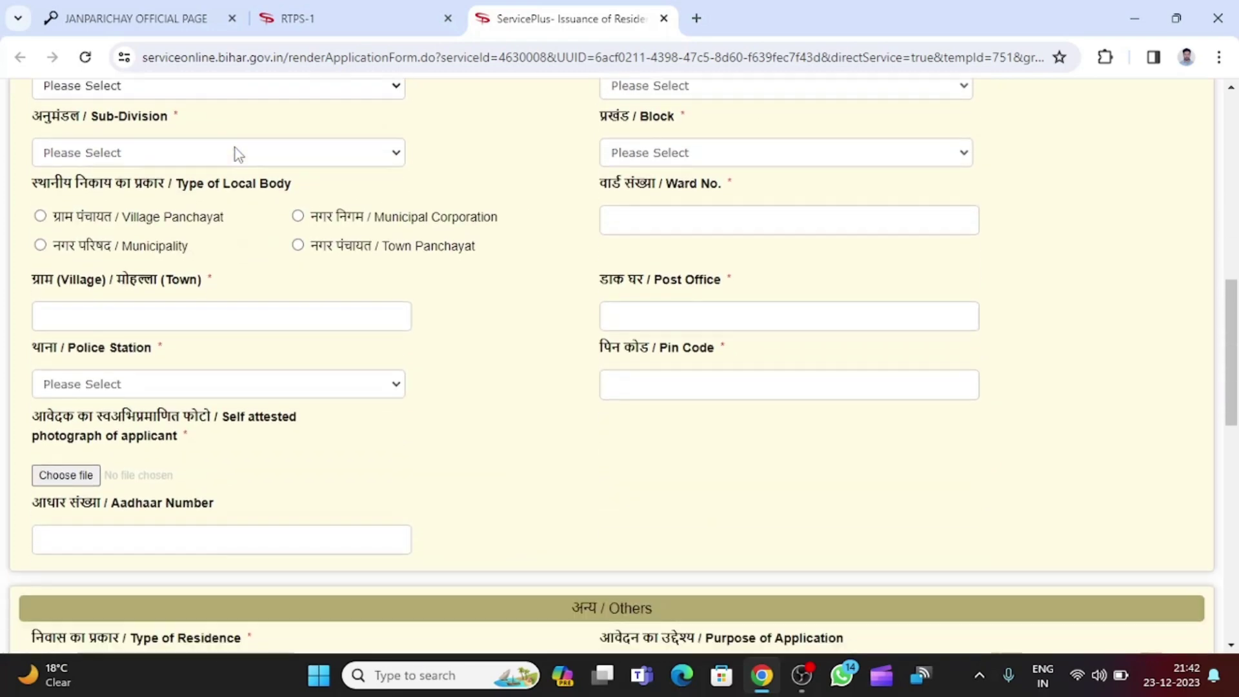
pyautogui.scroll(3, 235, 148)
pyautogui.moveTo(33, 194); pyautogui.dragTo(128, 195)
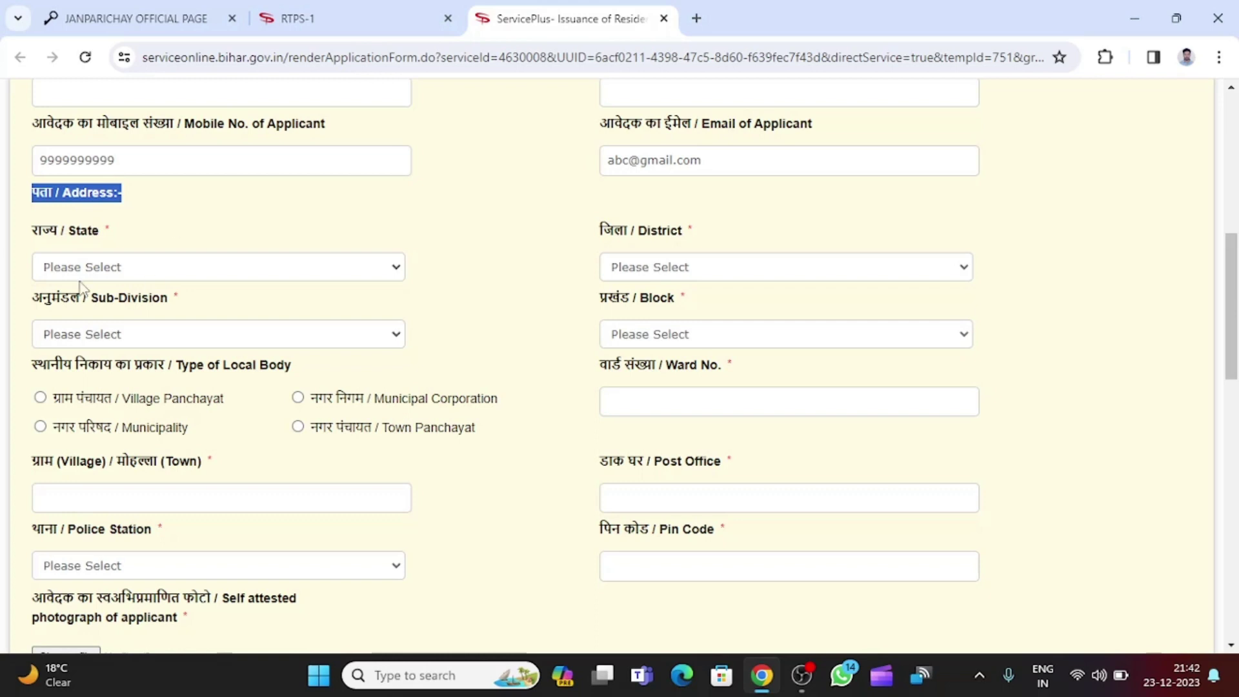
pyautogui.click(138, 271)
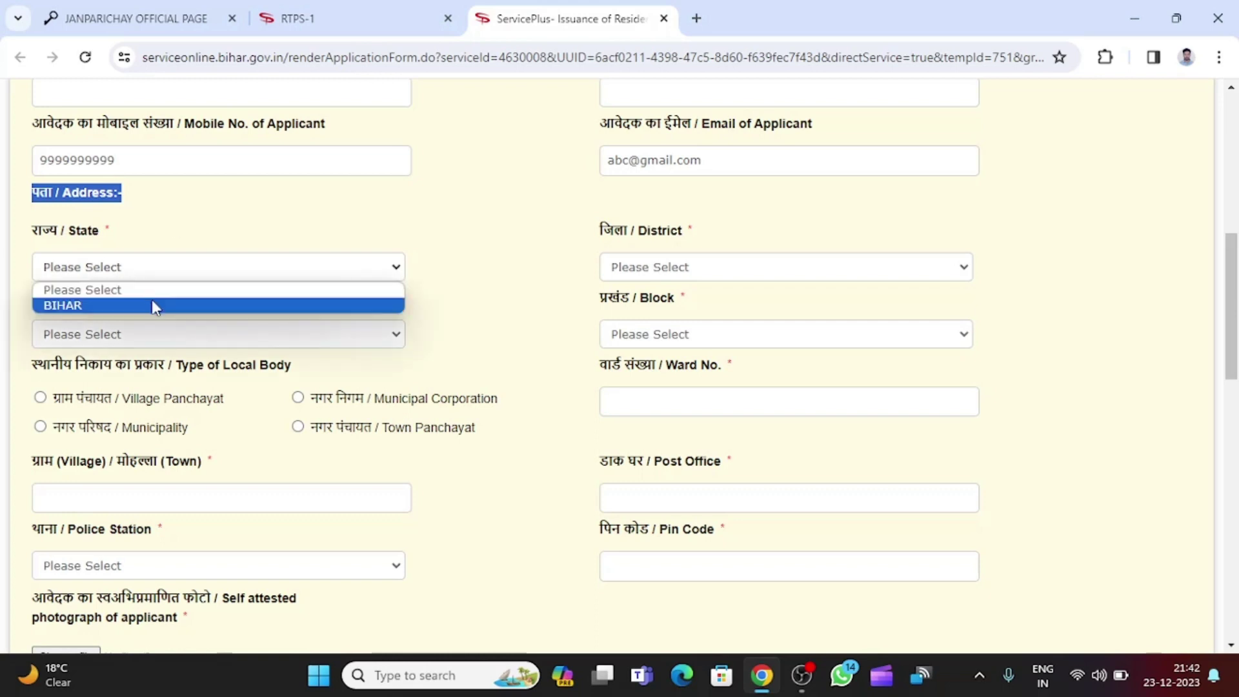
pyautogui.click(152, 304)
pyautogui.click(372, 229)
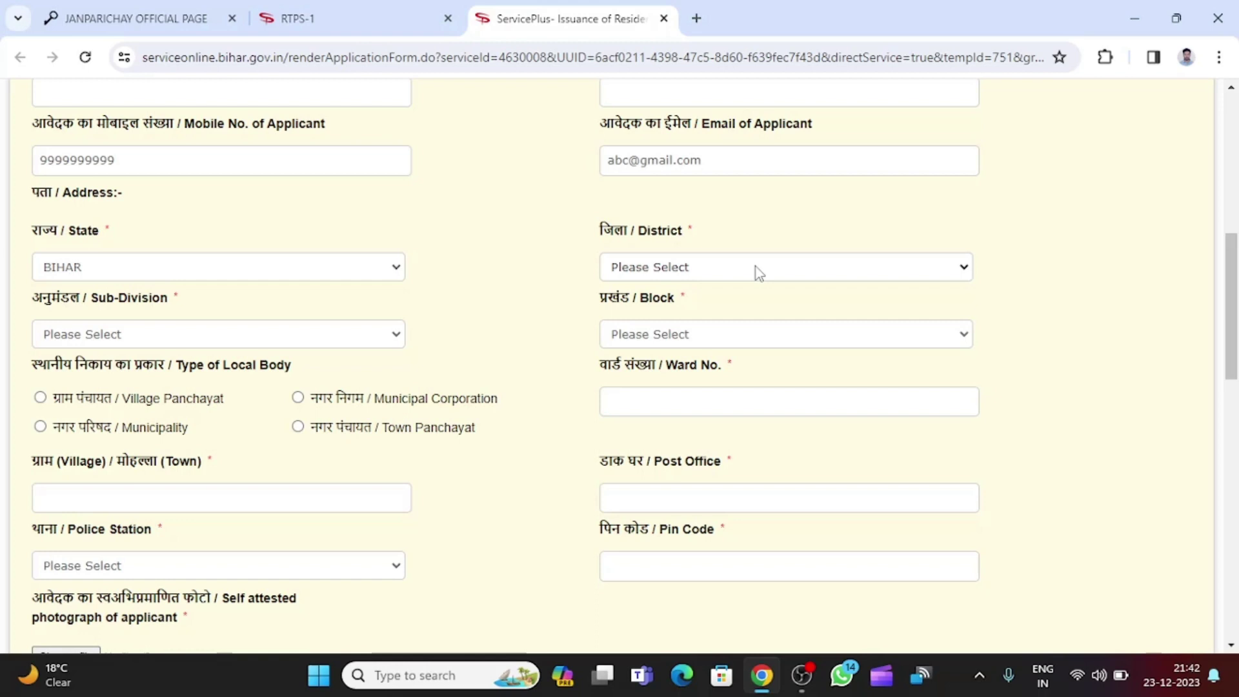
pyautogui.moveTo(595, 234); pyautogui.dragTo(710, 230)
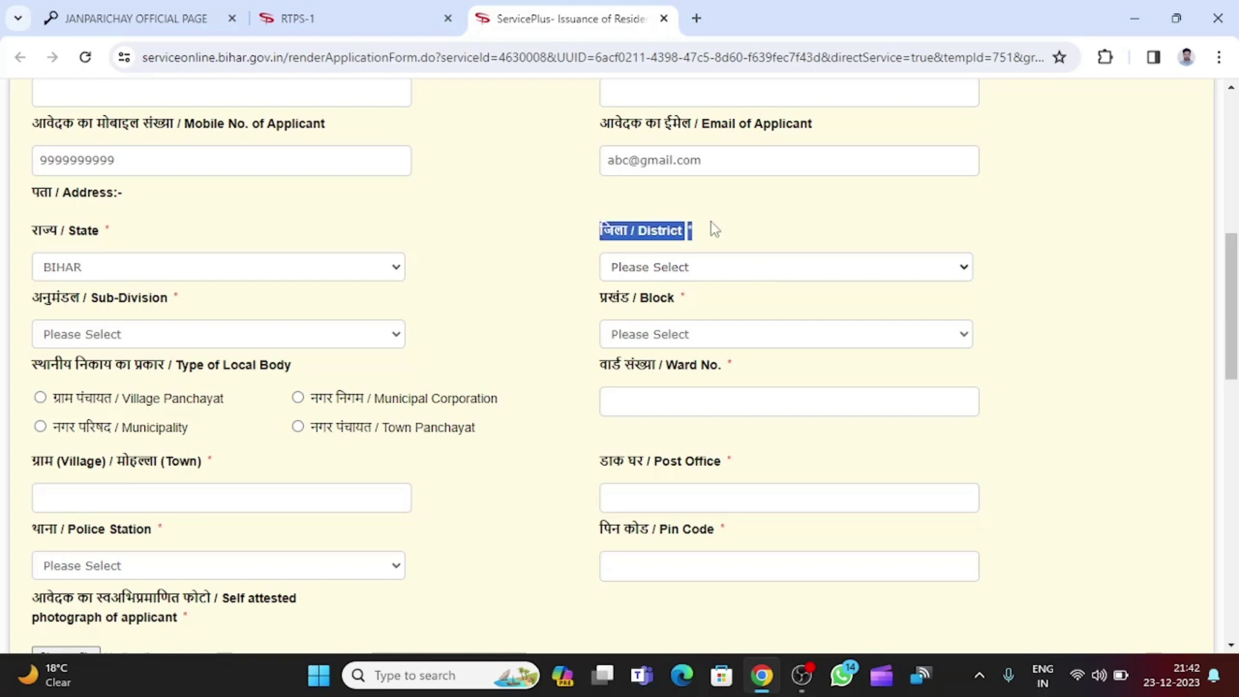
pyautogui.click(707, 267)
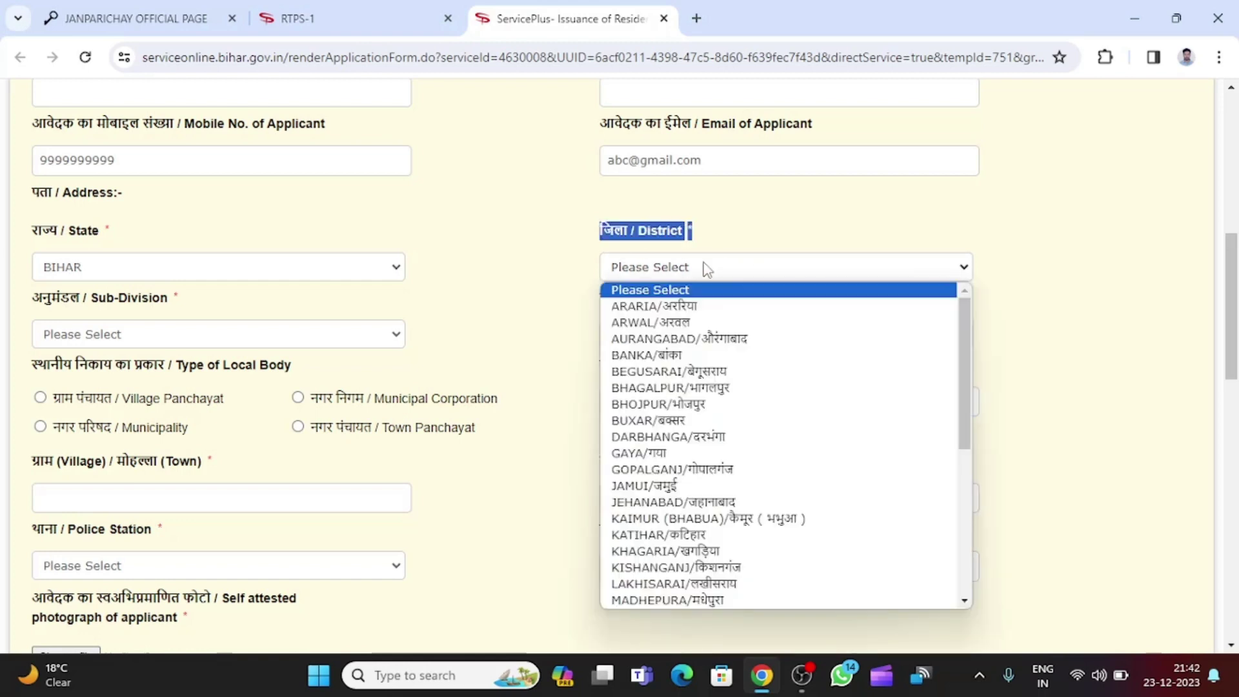
pyautogui.click(731, 311)
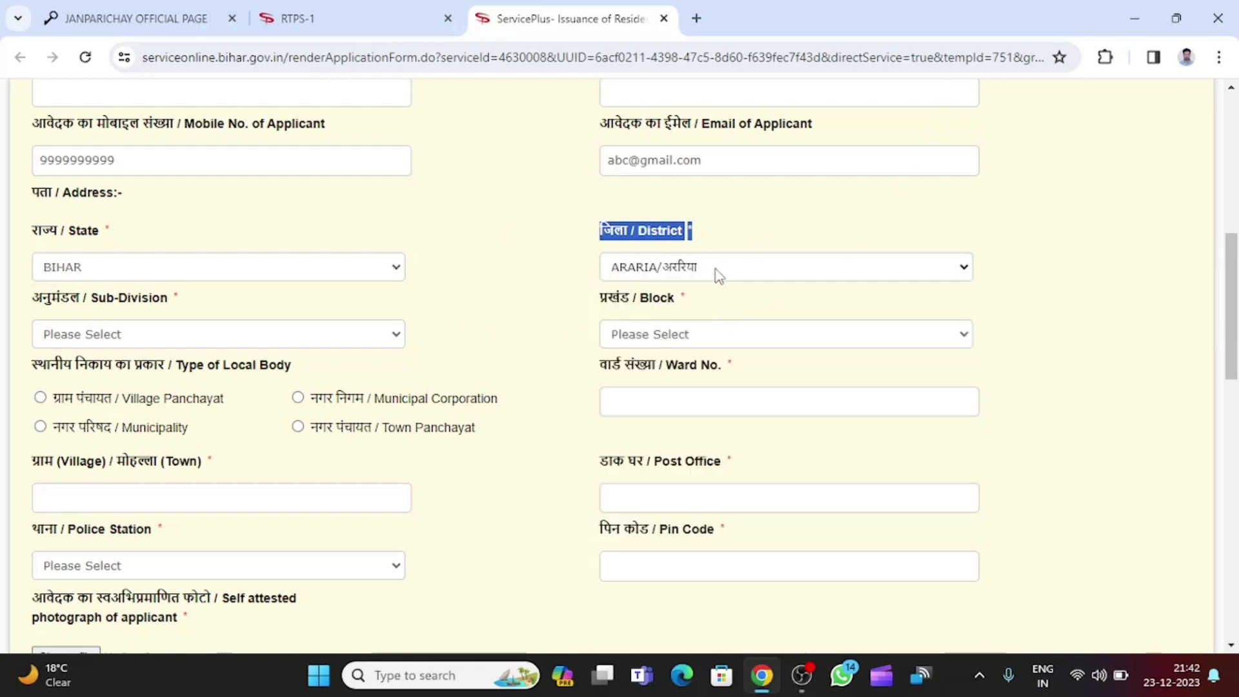
# Set both sub-division and block to FORBESGANJ.
pyautogui.click(160, 347)
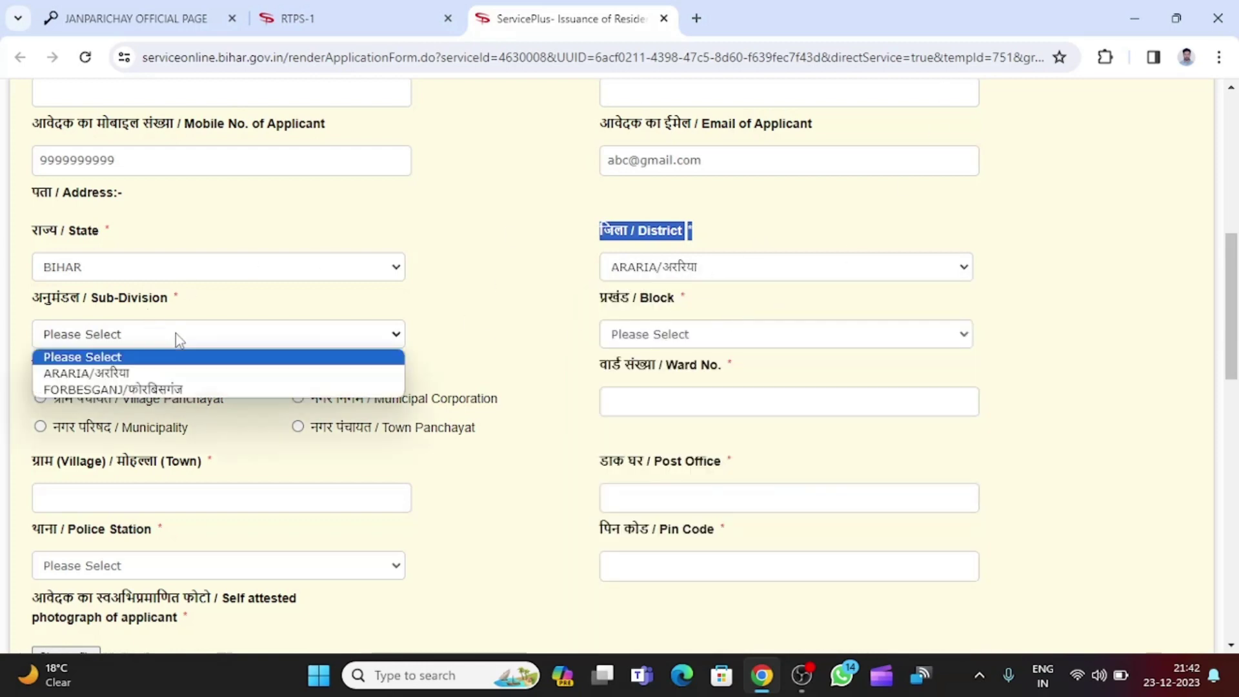
pyautogui.click(178, 397)
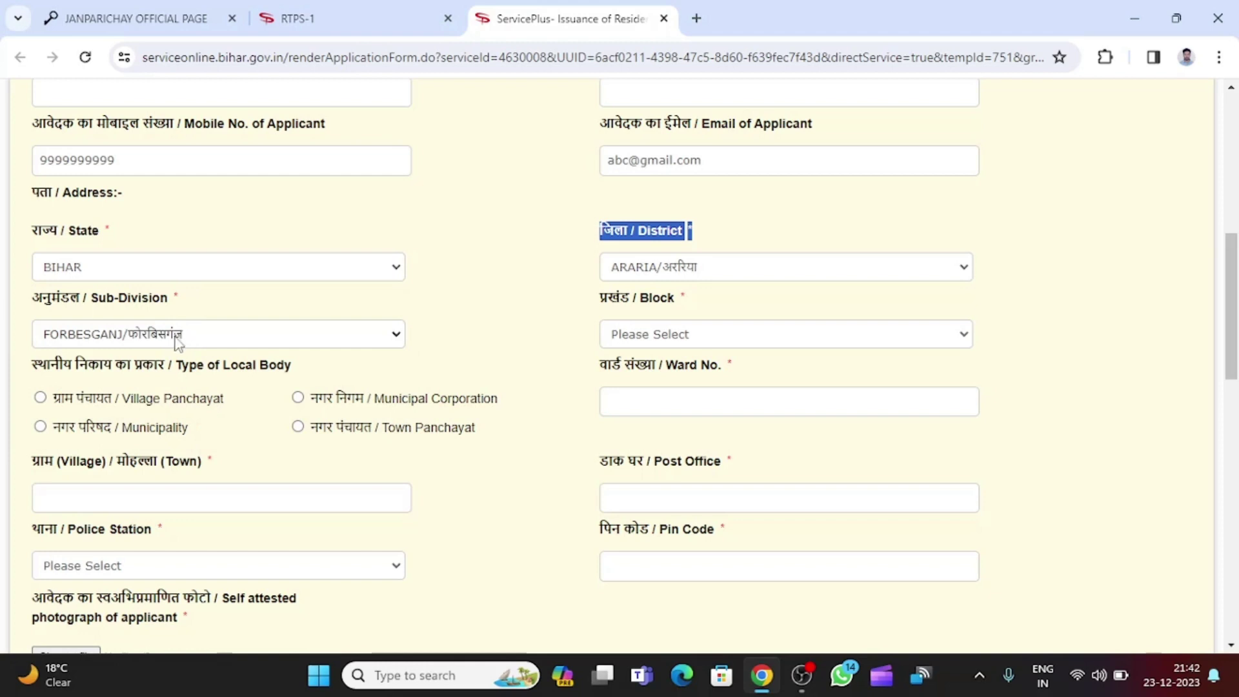
pyautogui.moveTo(42, 298); pyautogui.dragTo(316, 324)
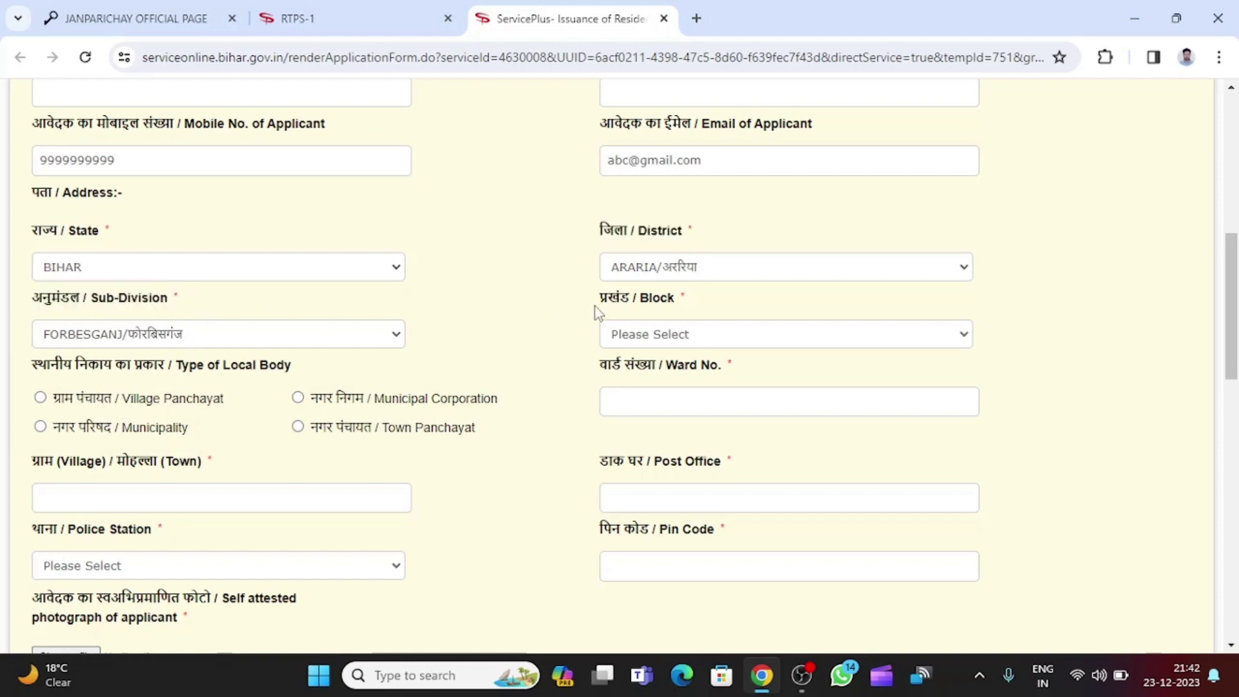
pyautogui.moveTo(595, 308); pyautogui.dragTo(702, 300)
pyautogui.click(698, 335)
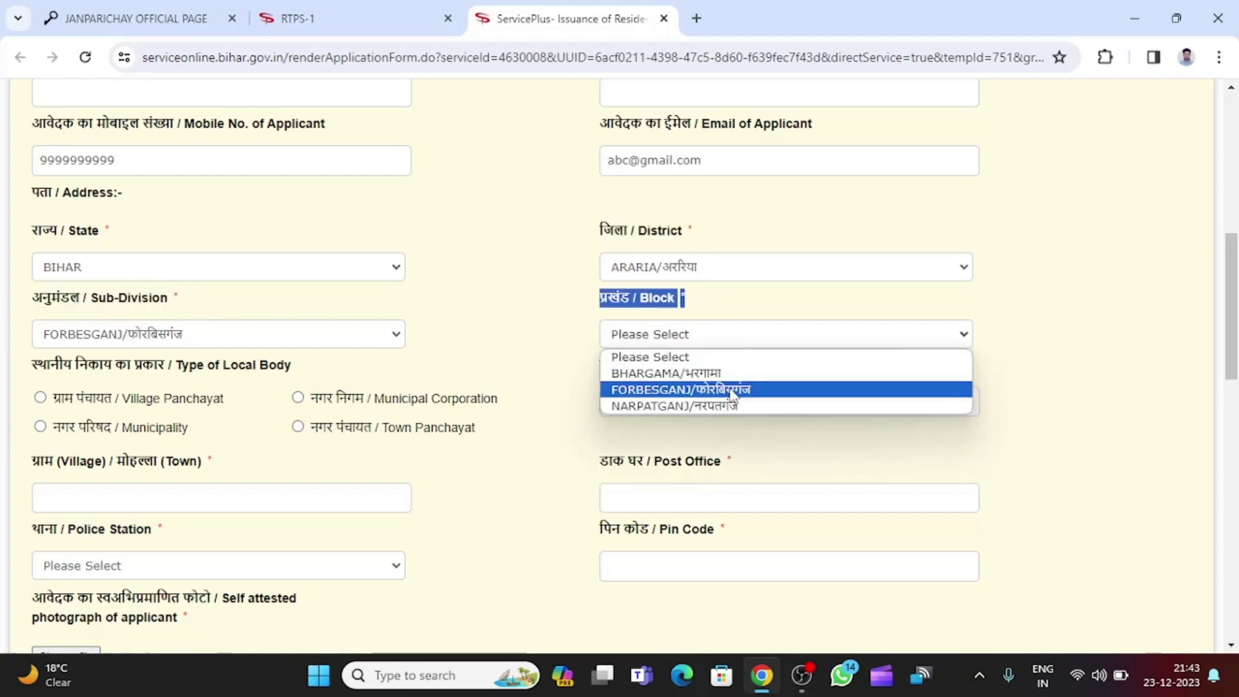
pyautogui.click(736, 390)
pyautogui.scroll(-1, 555, 396)
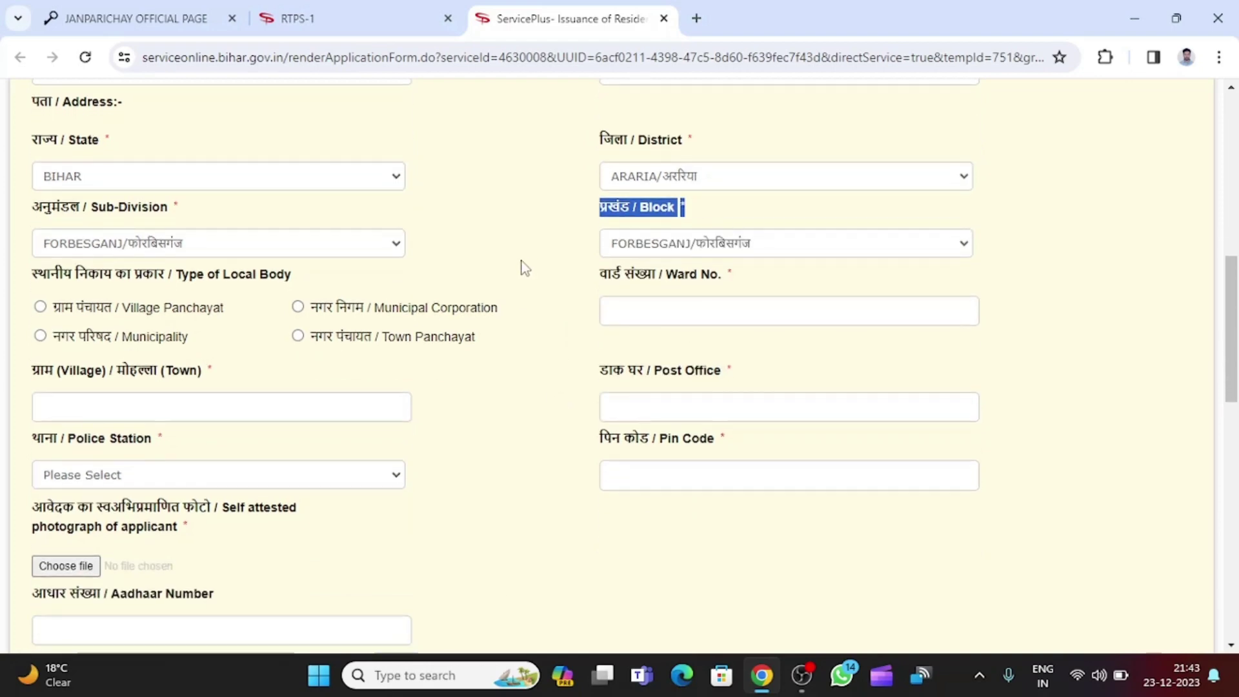
# Set the local body type to Village Panchayat and ward number to 00.
pyautogui.scroll(-2, 524, 257)
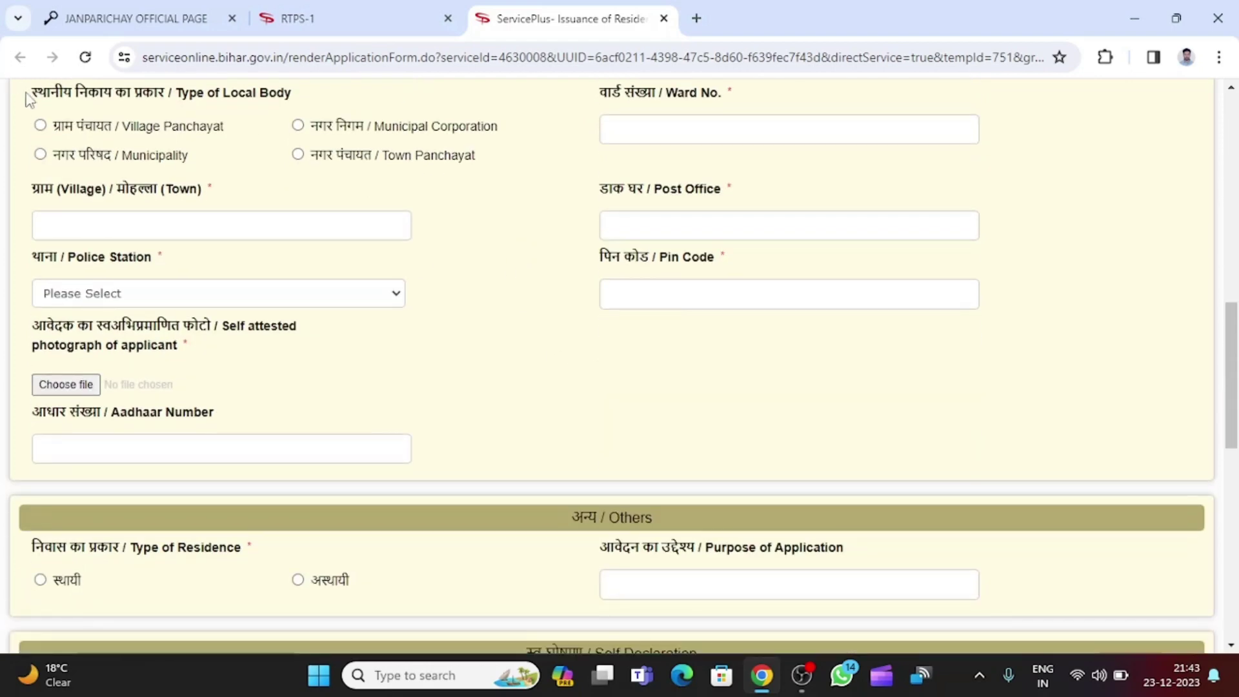
pyautogui.scroll(1, 118, 105)
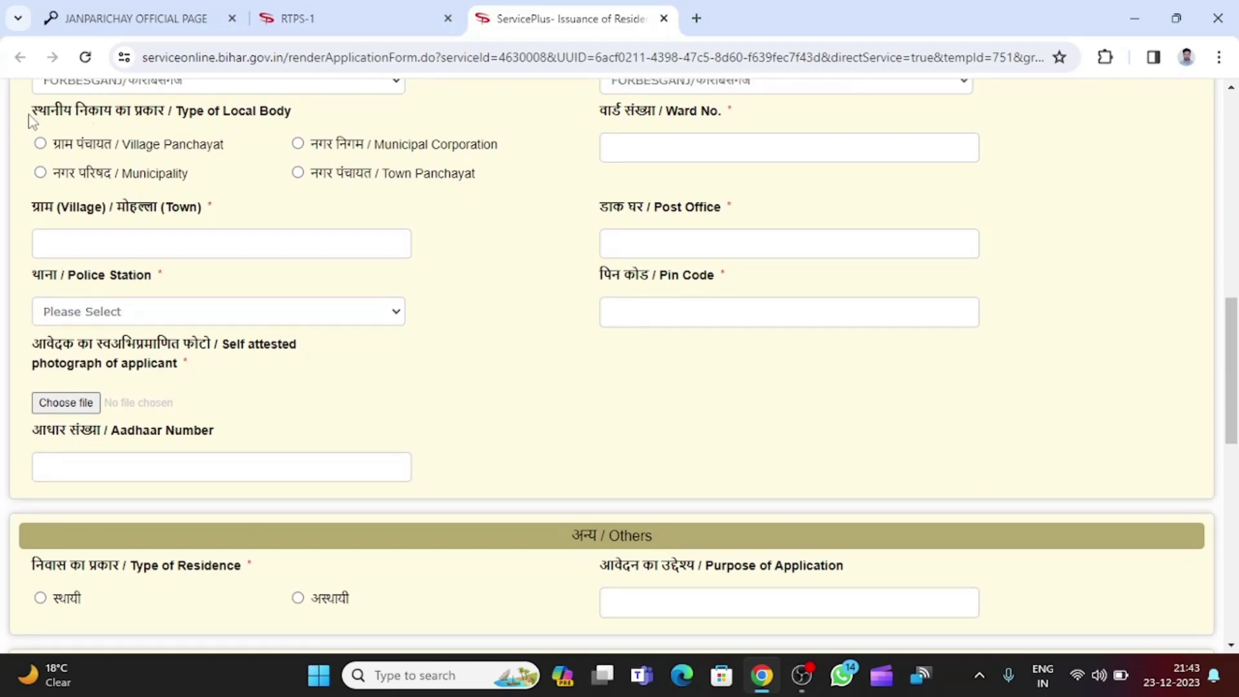
pyautogui.moveTo(32, 115); pyautogui.dragTo(300, 112)
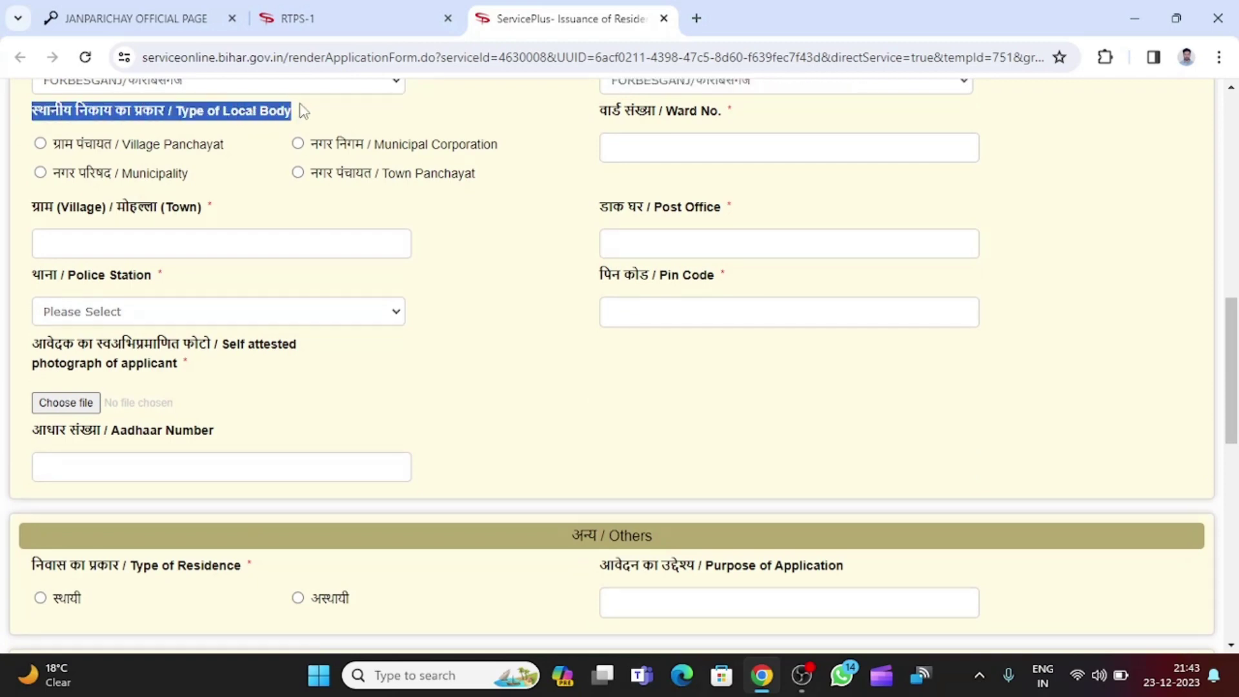
pyautogui.click(253, 155)
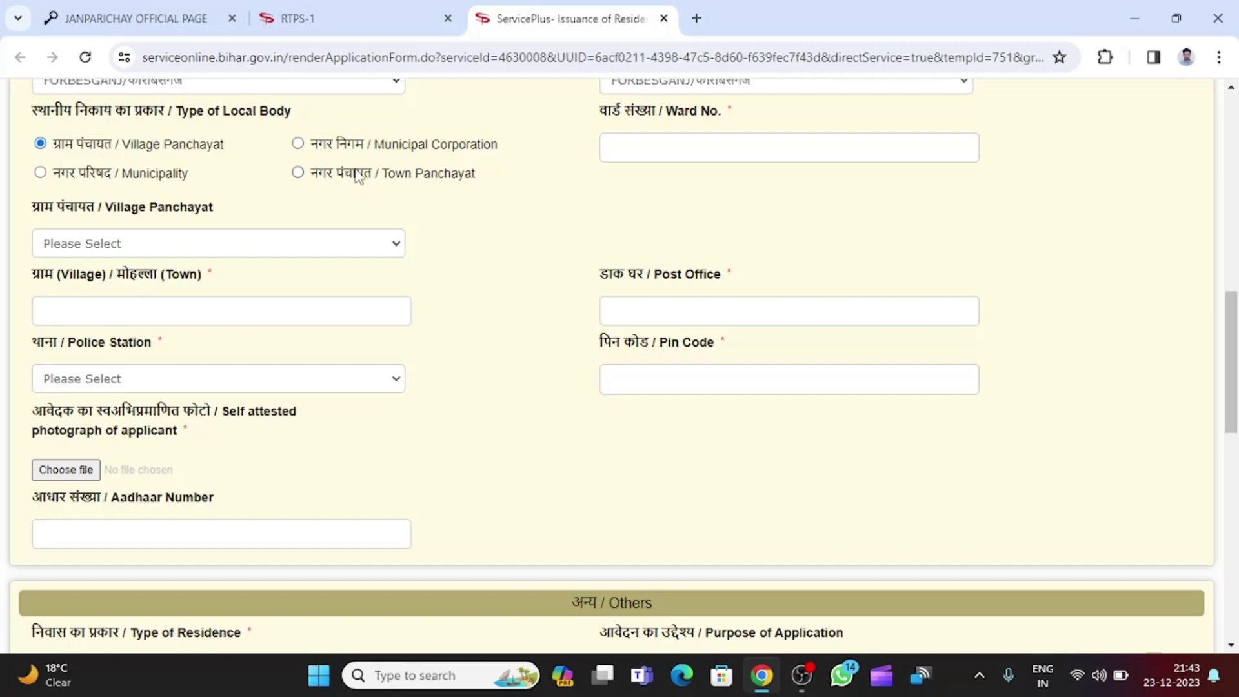
pyautogui.click(297, 144)
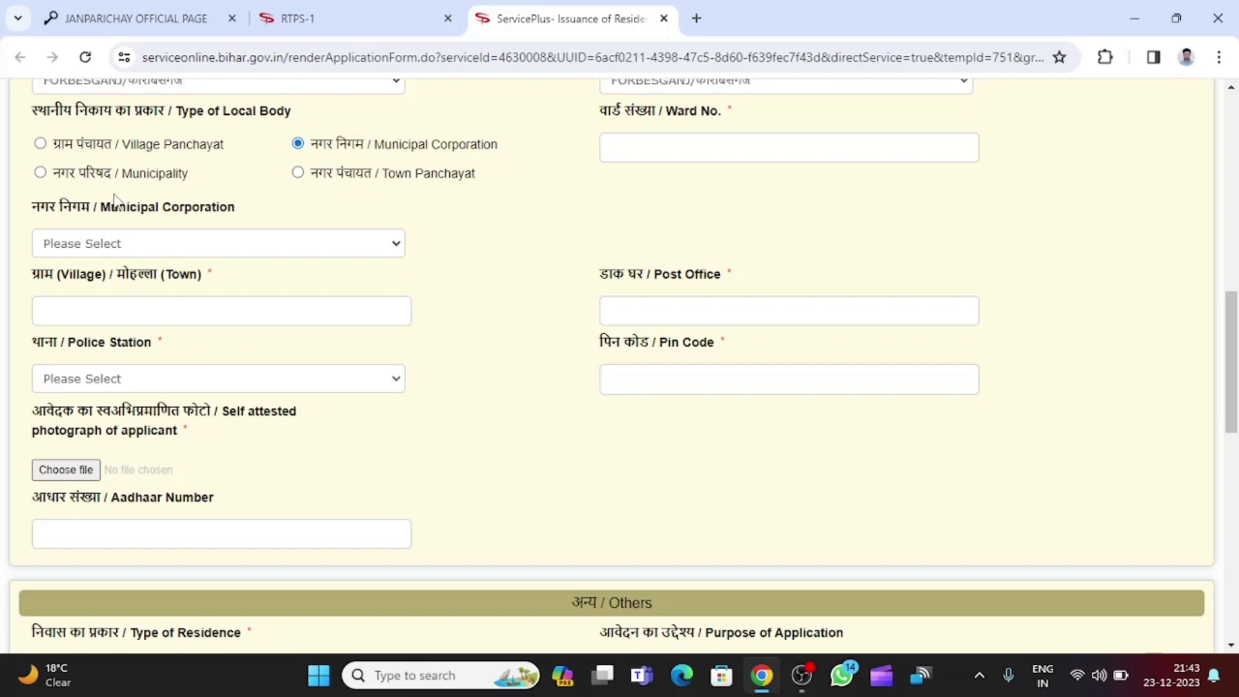
pyautogui.click(40, 172)
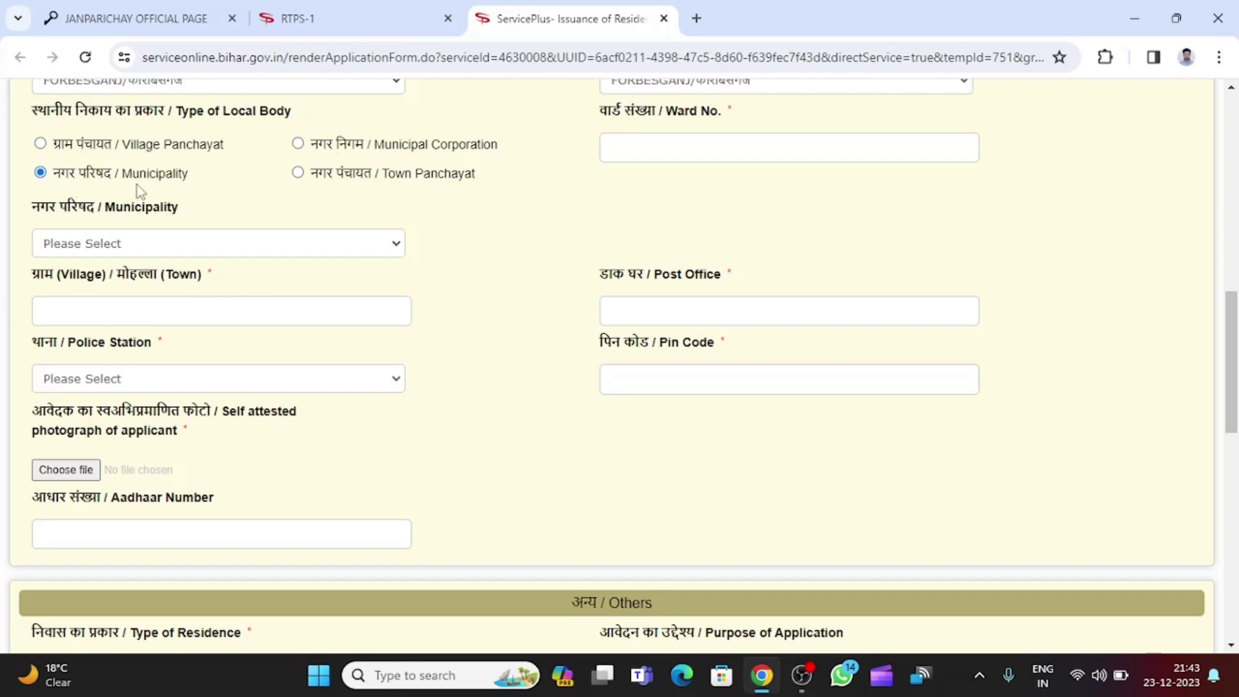
pyautogui.moveTo(308, 173); pyautogui.dragTo(495, 172)
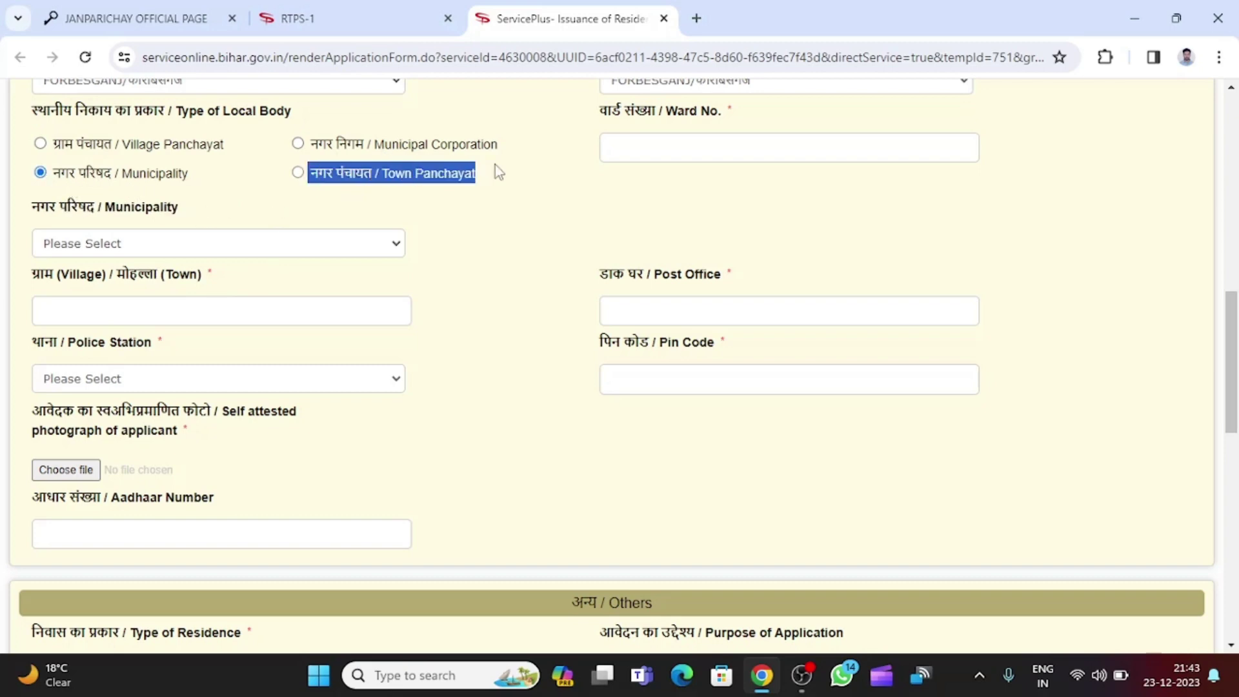
pyautogui.click(42, 144)
pyautogui.click(568, 175)
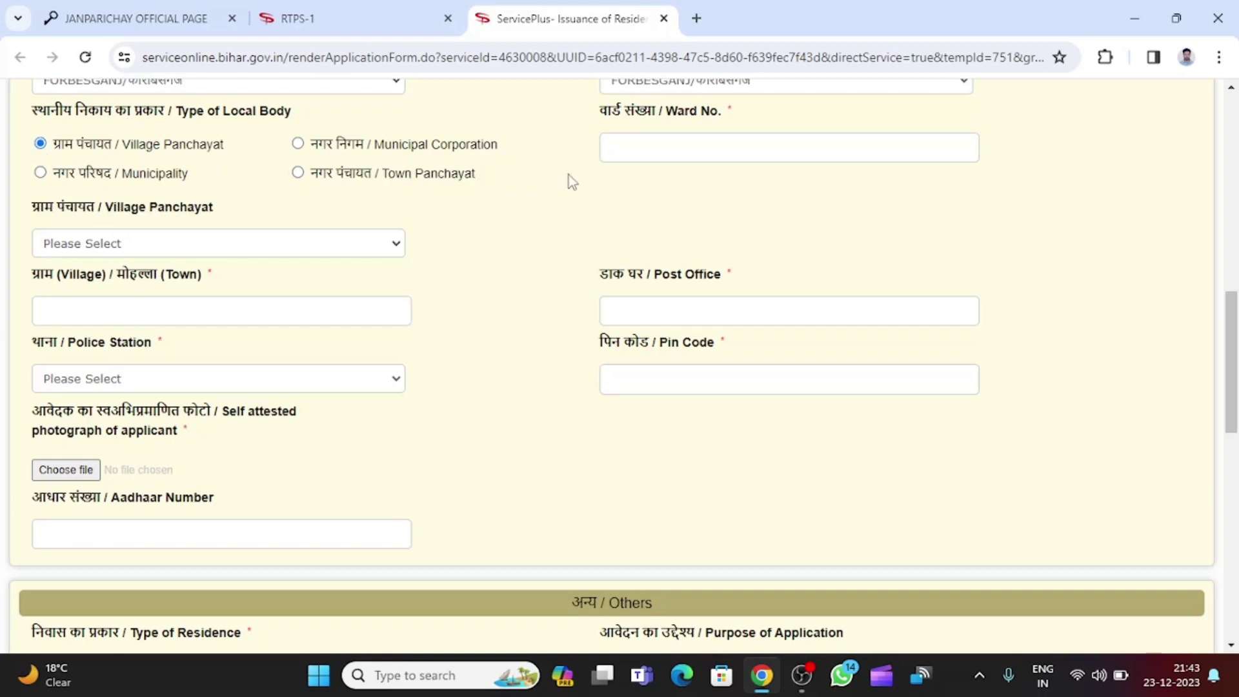
pyautogui.moveTo(600, 111); pyautogui.dragTo(736, 114)
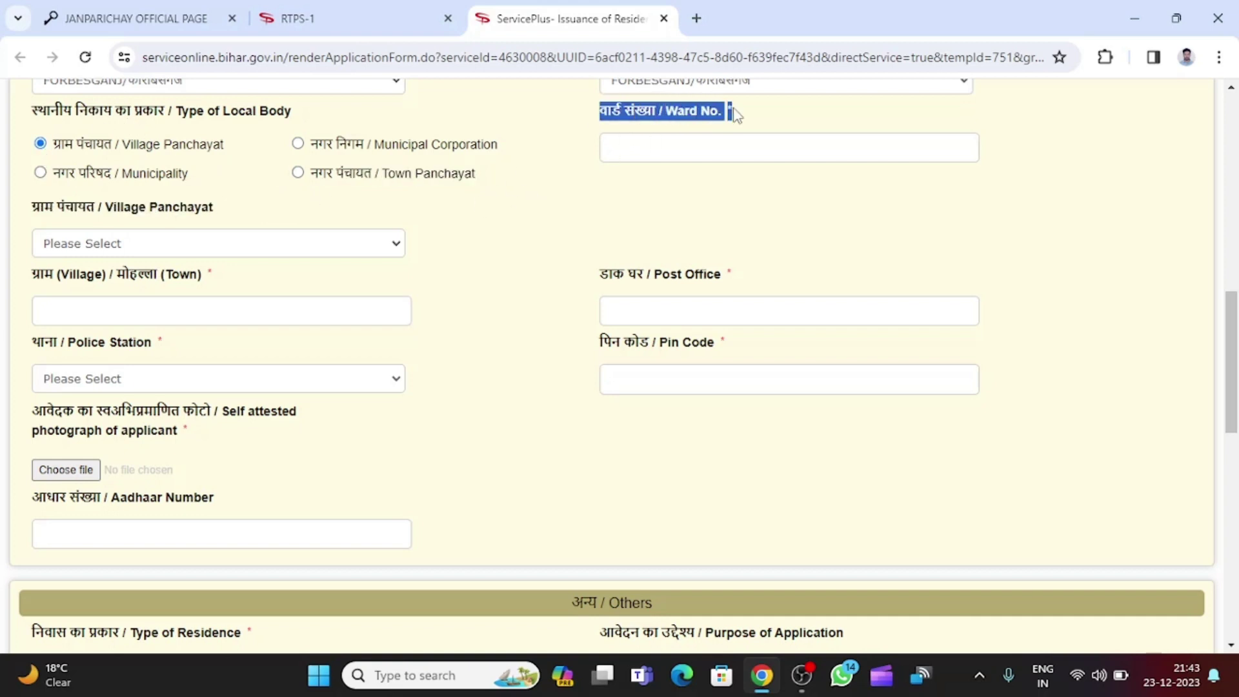
pyautogui.click(662, 144)
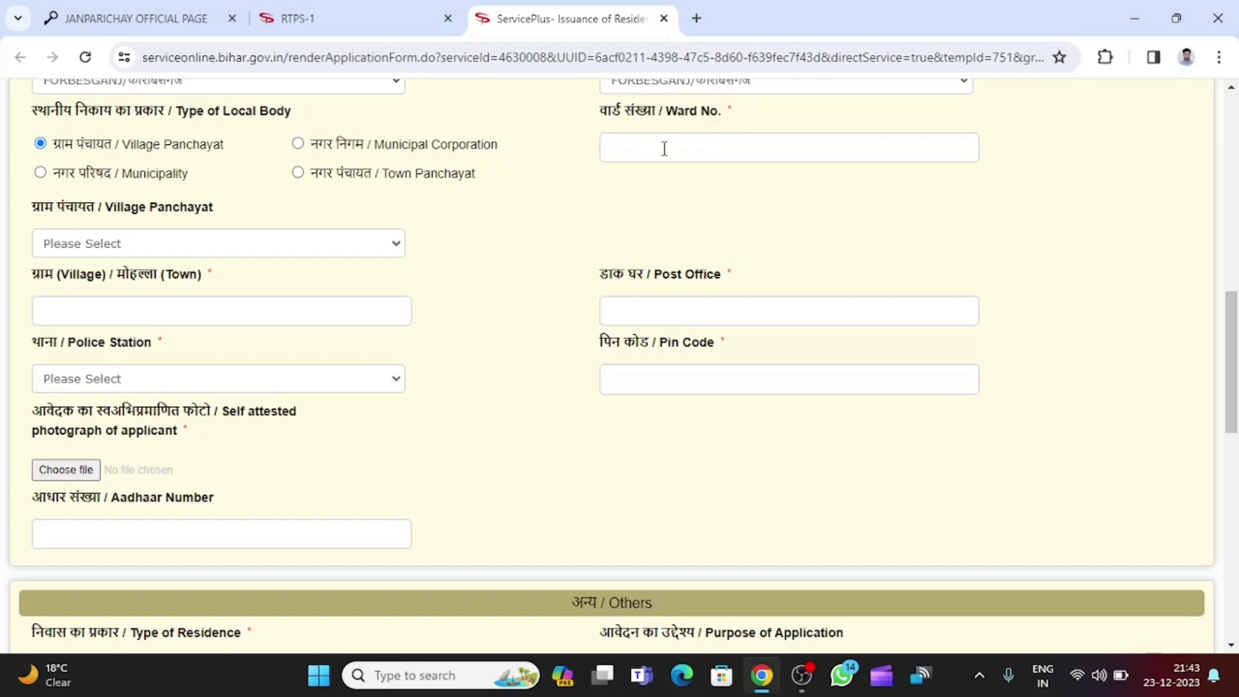
pyautogui.write('00')
# After checking the other local body lists, select AMAHARA as the Village Panchayat.
pyautogui.moveTo(28, 206); pyautogui.dragTo(232, 210)
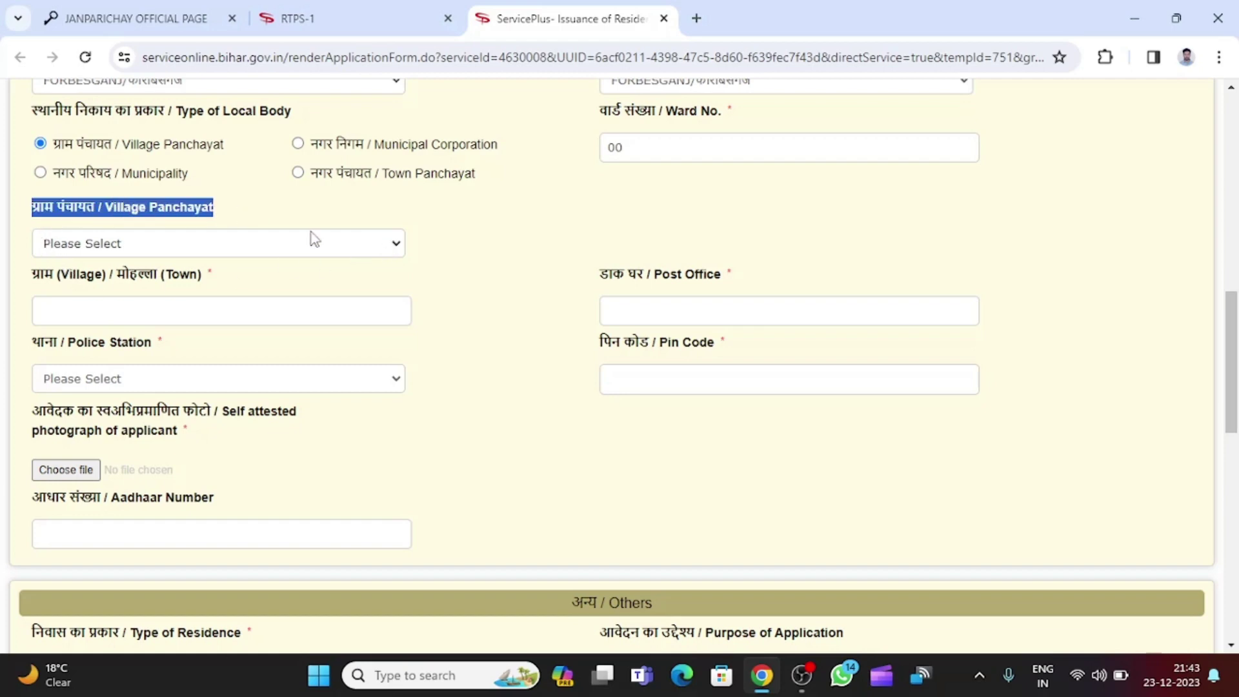
pyautogui.click(347, 244)
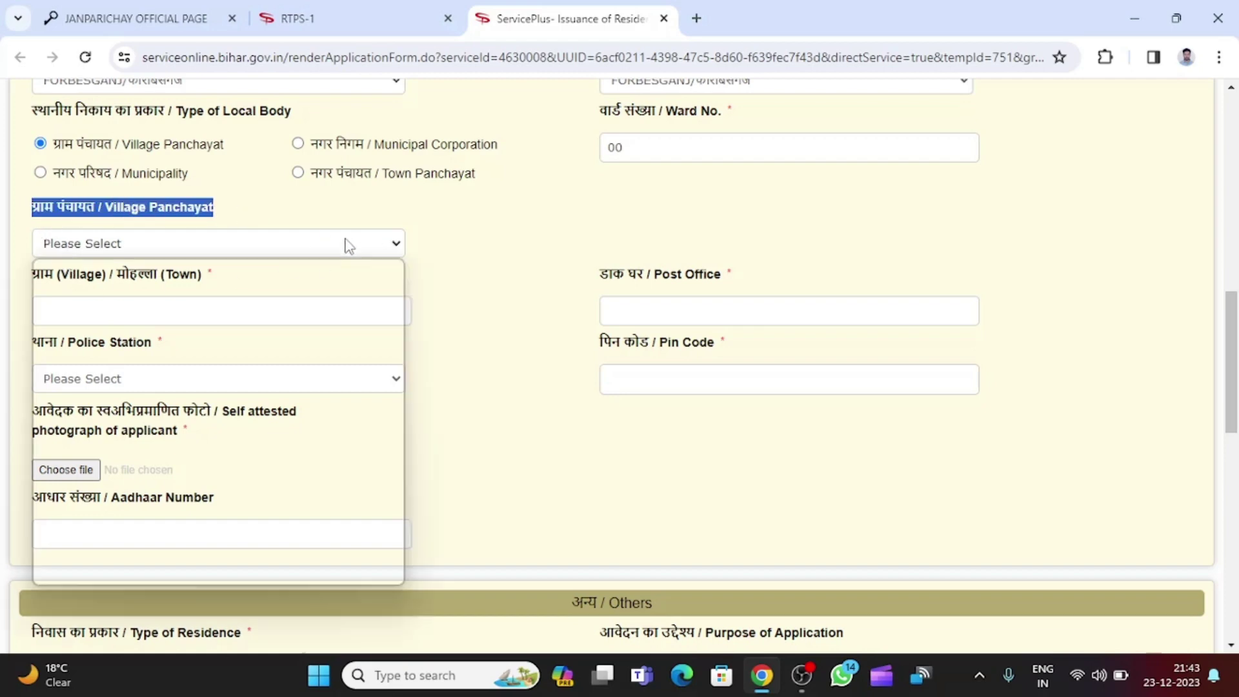
pyautogui.click(299, 145)
pyautogui.click(297, 143)
pyautogui.click(269, 245)
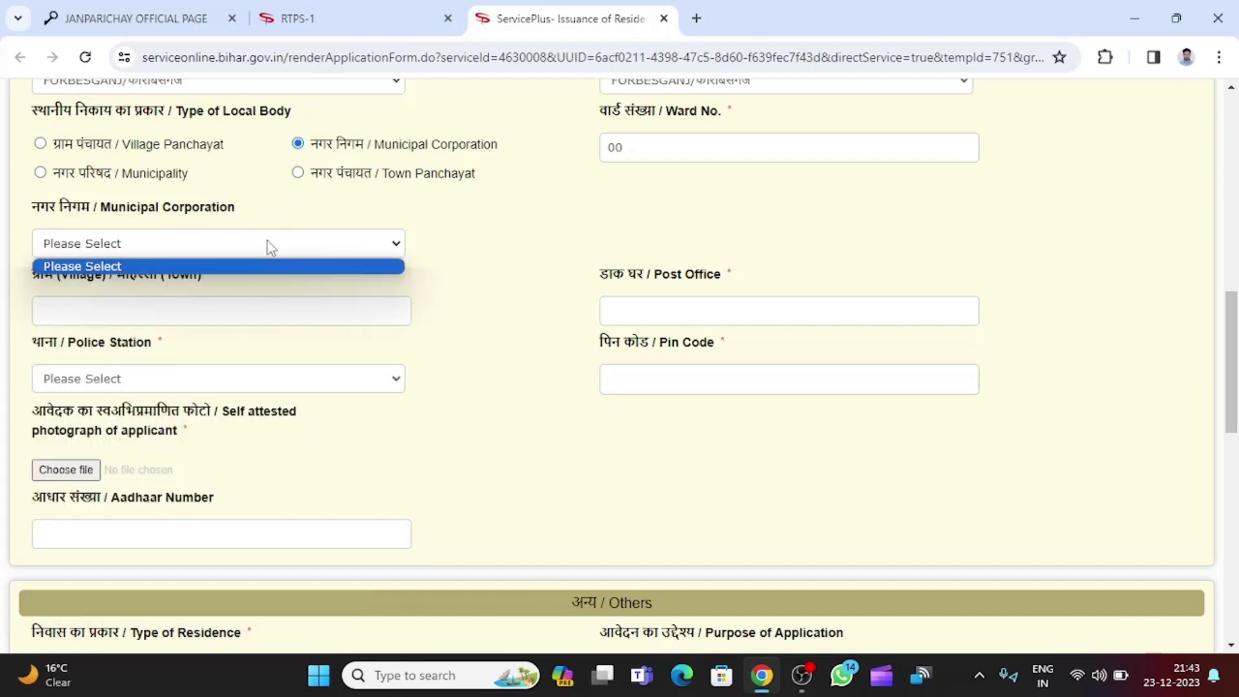
pyautogui.click(226, 250)
pyautogui.click(226, 250)
pyautogui.click(226, 251)
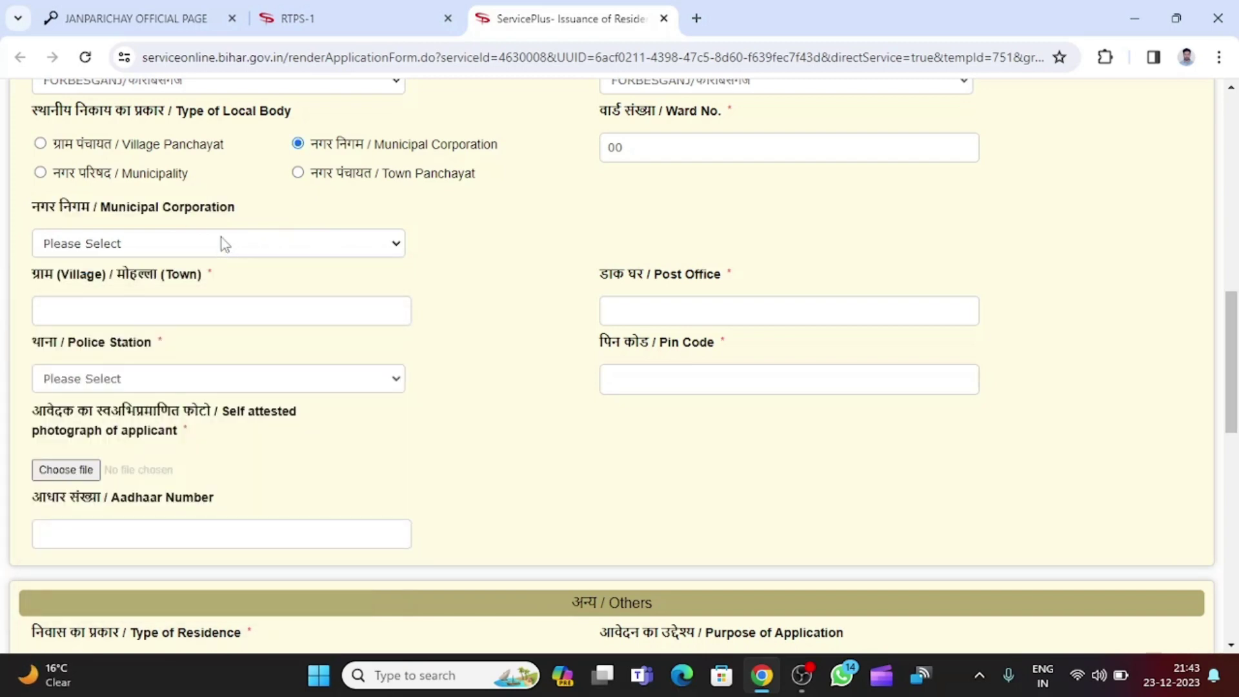
pyautogui.click(222, 244)
pyautogui.click(222, 244)
pyautogui.click(40, 172)
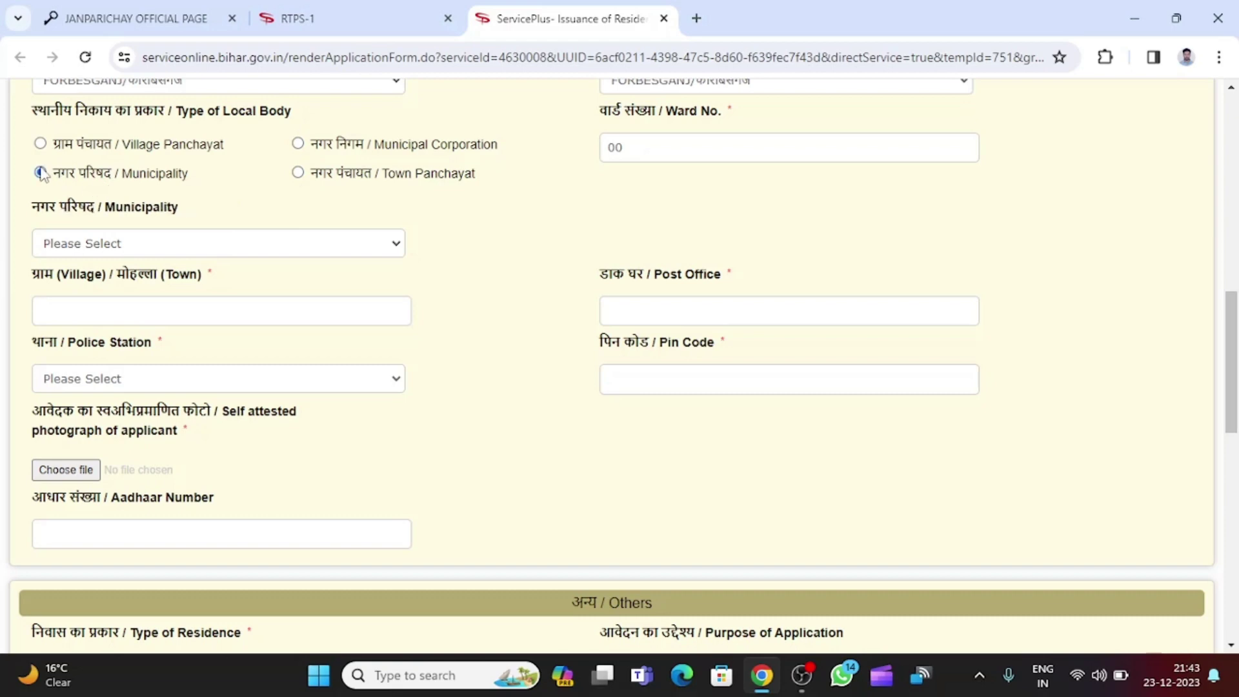
pyautogui.click(106, 250)
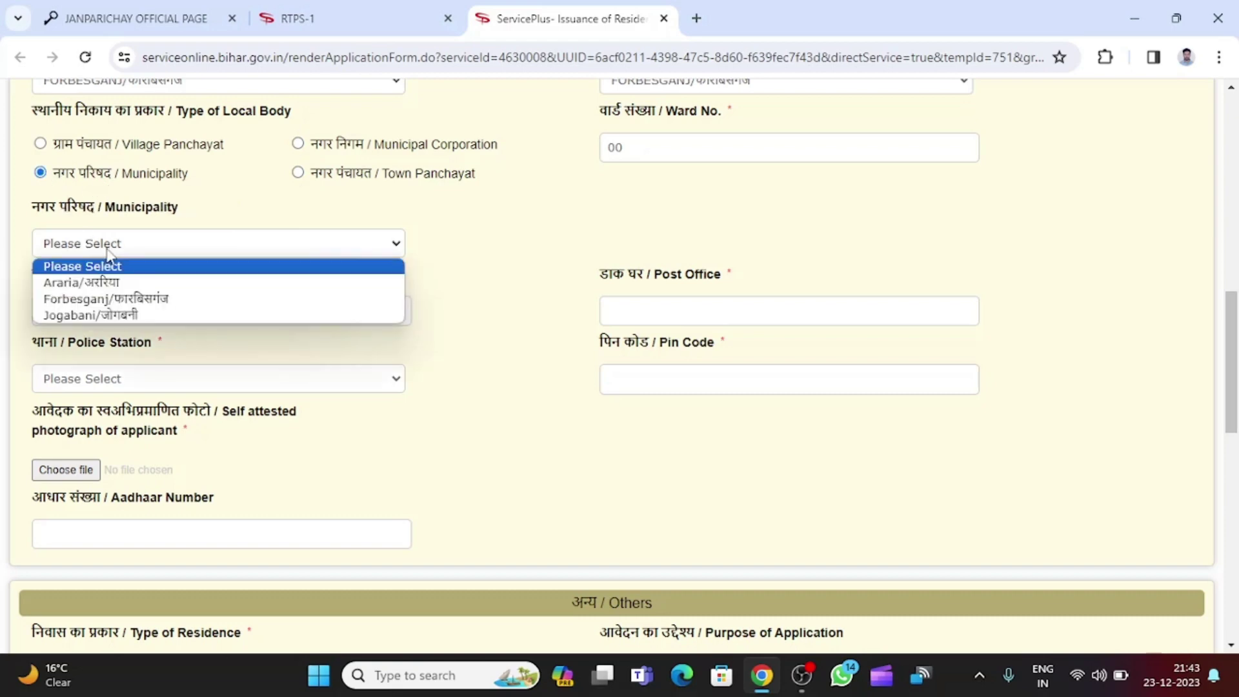
pyautogui.click(107, 255)
pyautogui.doubleClick(40, 143)
pyautogui.click(110, 250)
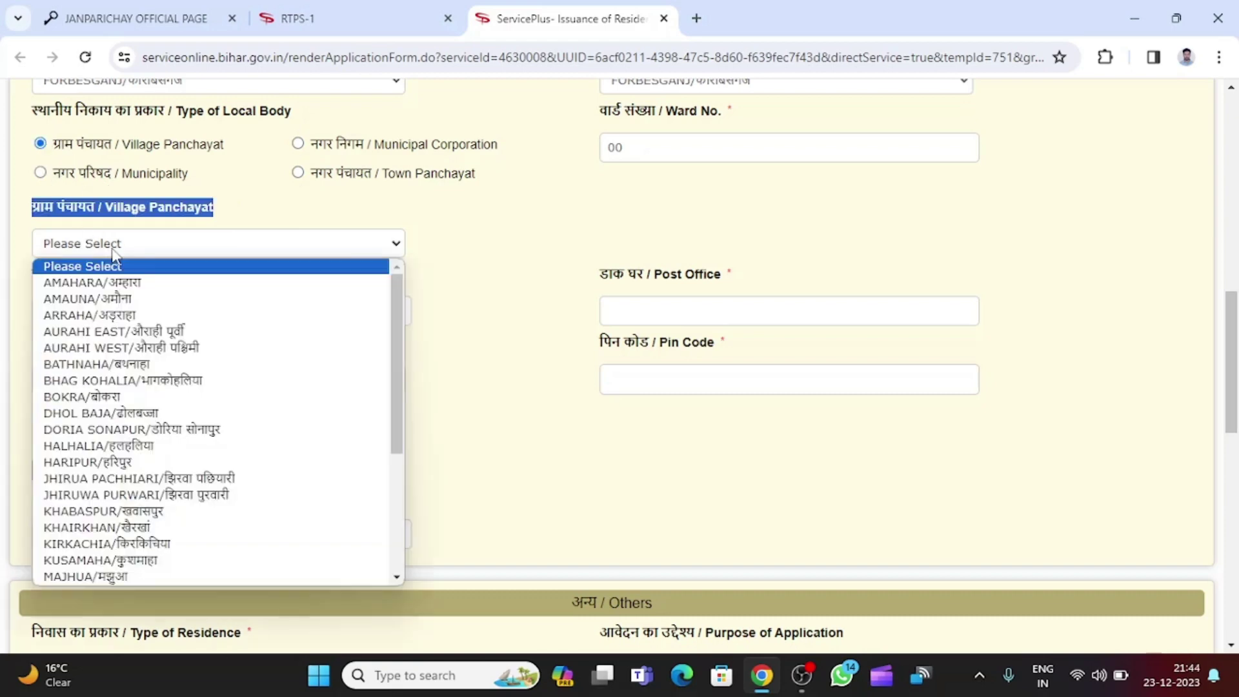
pyautogui.click(129, 284)
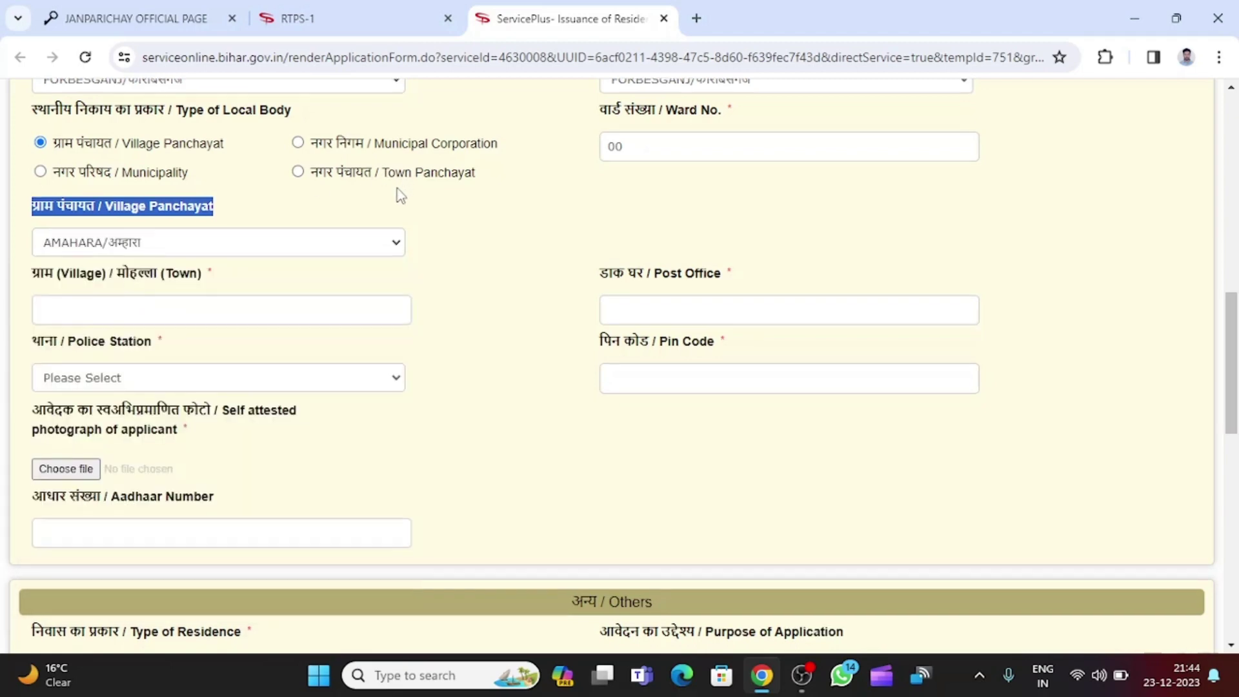
# Enter the village name and the post office.
pyautogui.scroll(-1, 400, 195)
pyautogui.moveTo(31, 185); pyautogui.dragTo(207, 192)
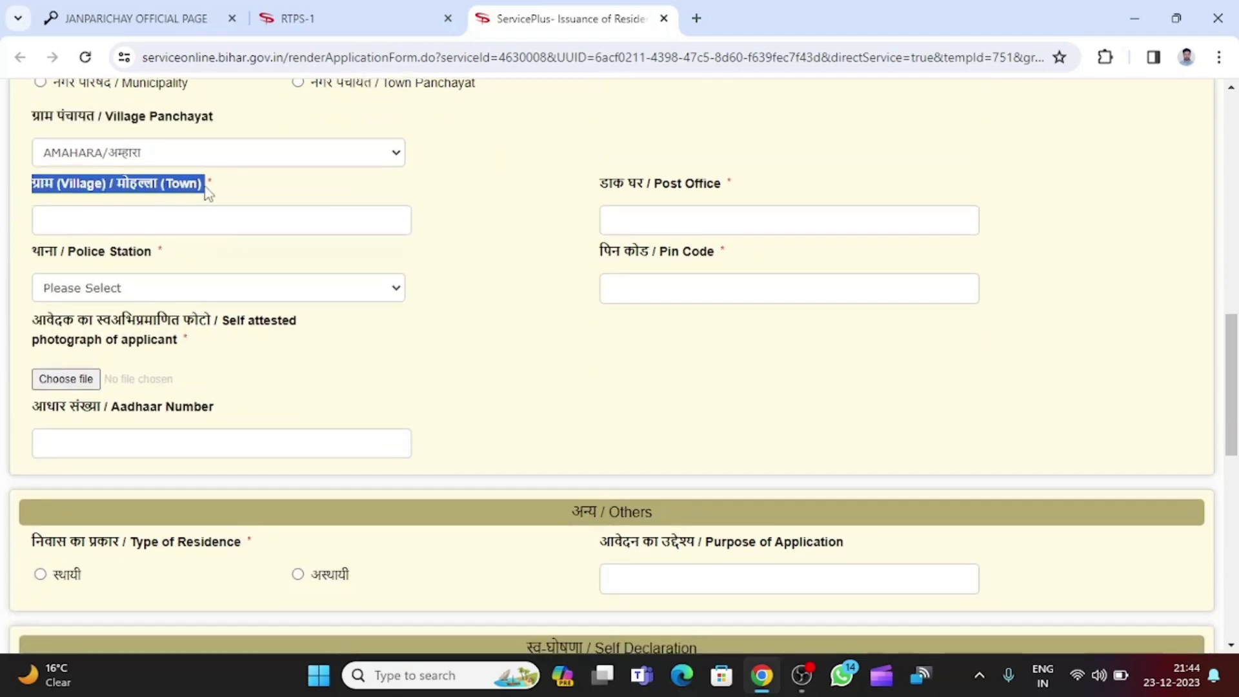
pyautogui.click(183, 225)
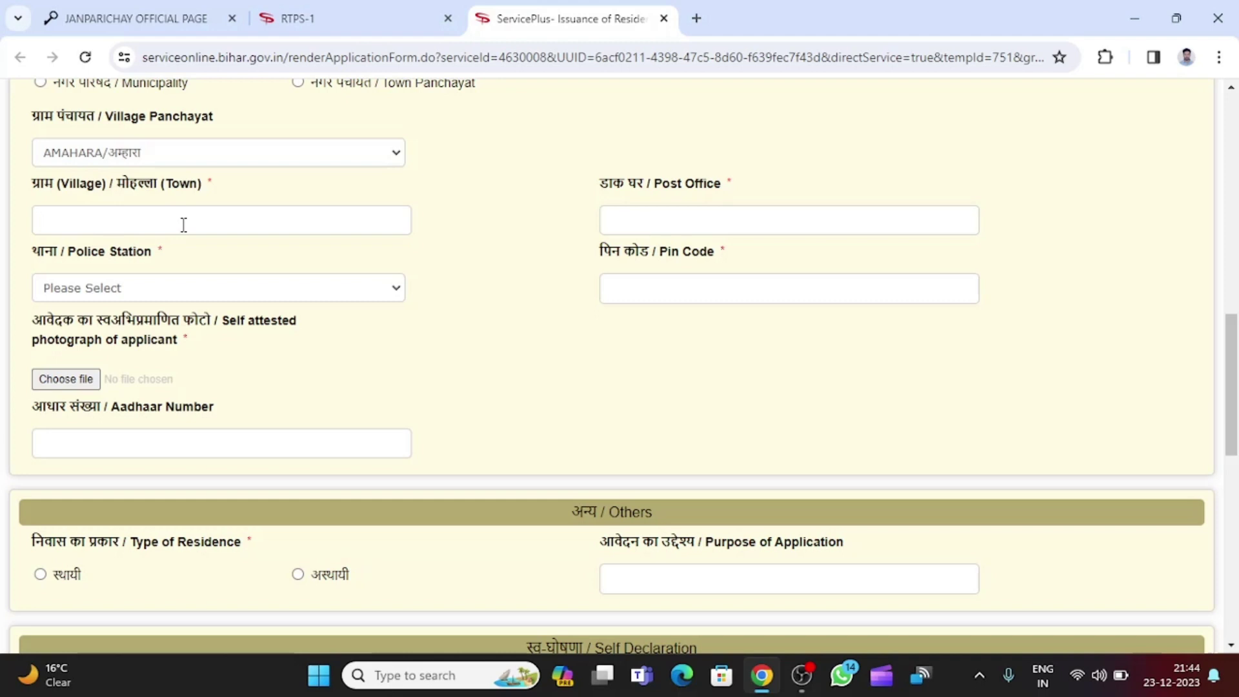
pyautogui.write('faizalpur')
pyautogui.click(642, 227)
pyautogui.write('luthua')
# Choose ARARIA as the police station and enter the pin code.
pyautogui.click(142, 296)
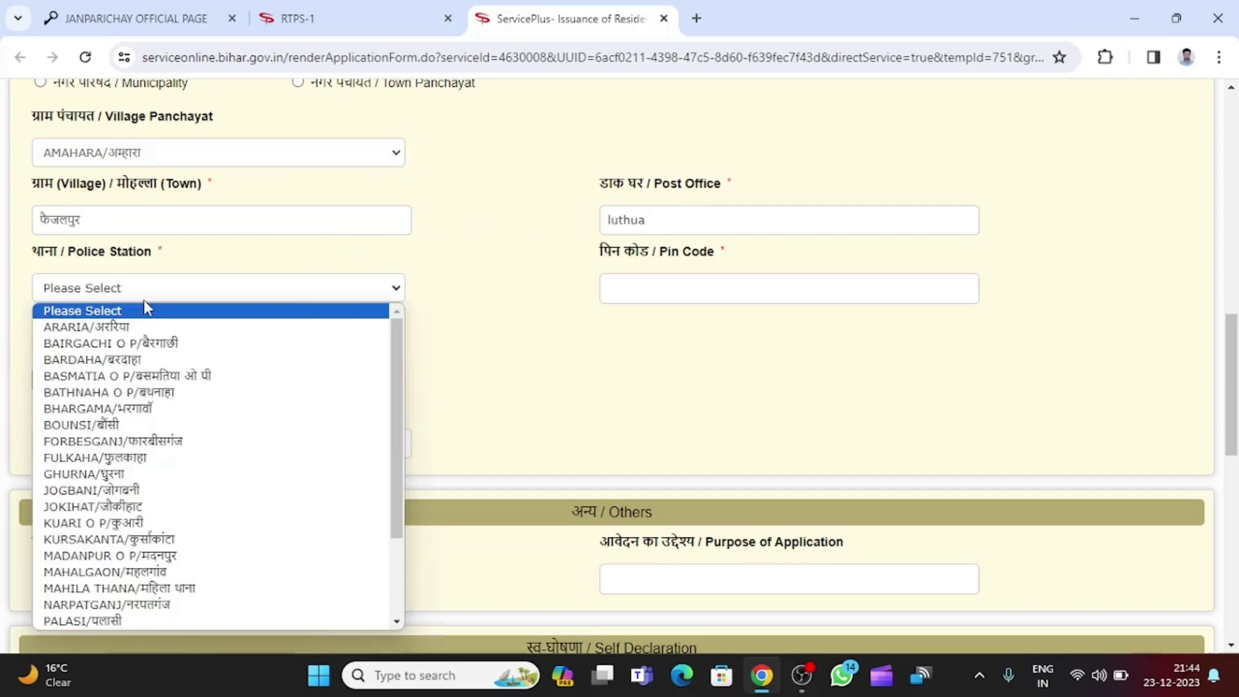
pyautogui.click(222, 327)
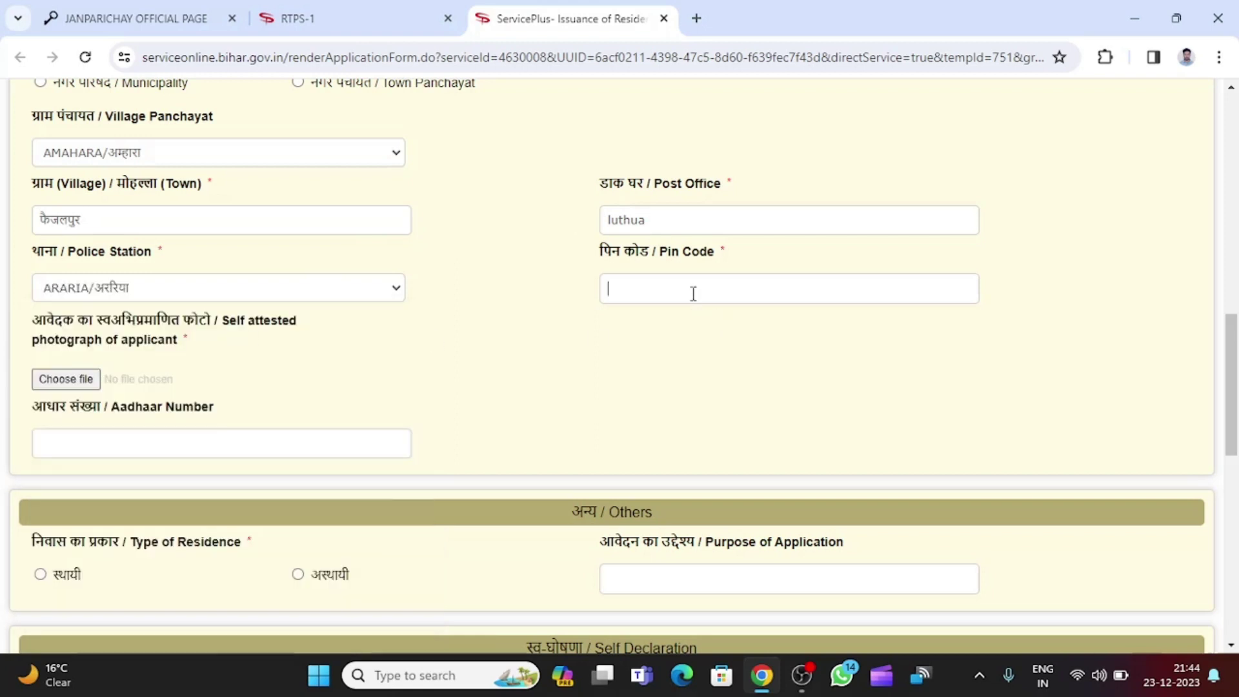
pyautogui.write('000000')
pyautogui.scroll(-1, 509, 271)
pyautogui.moveTo(26, 229); pyautogui.dragTo(216, 236)
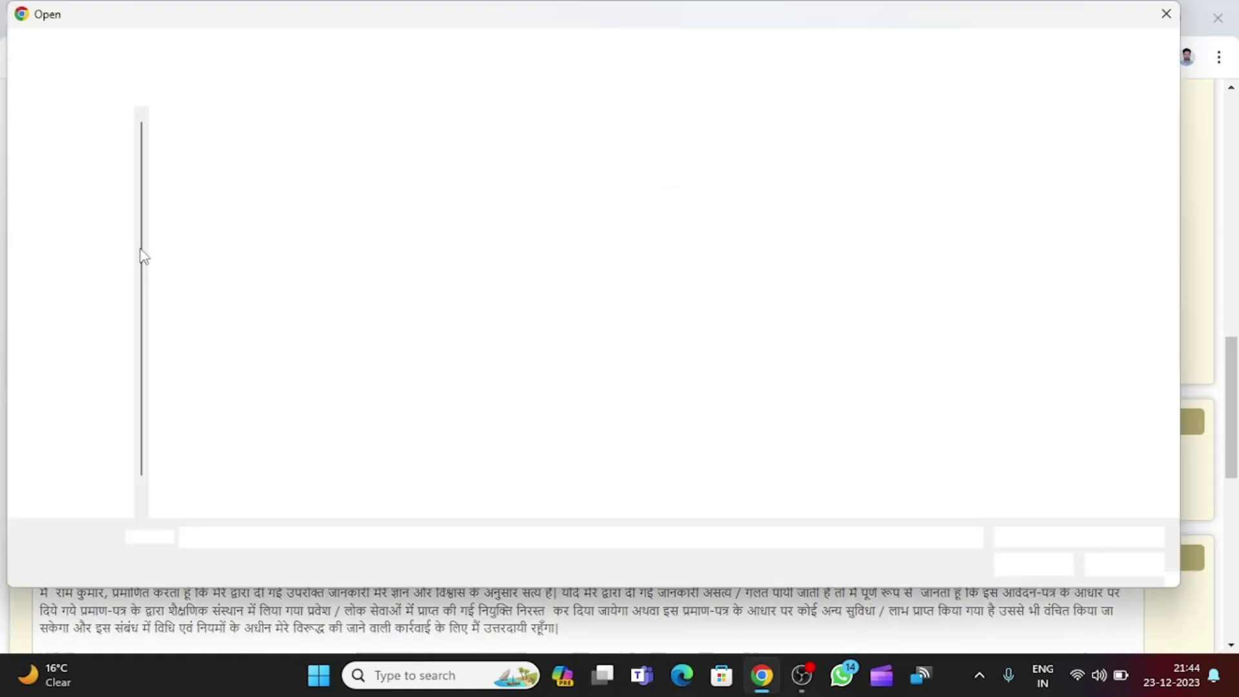
# Attach photo.jpg from the Desktop as the applicant's self-attested photograph.
pyautogui.click(325, 184)
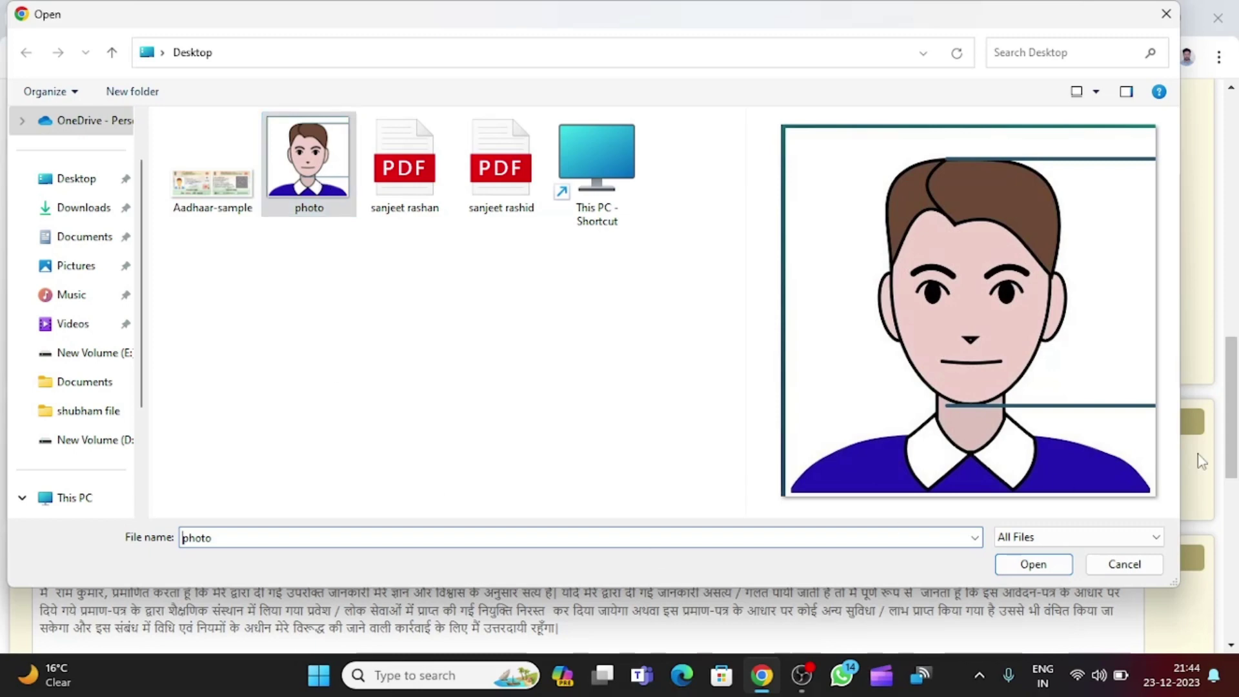
pyautogui.click(1033, 564)
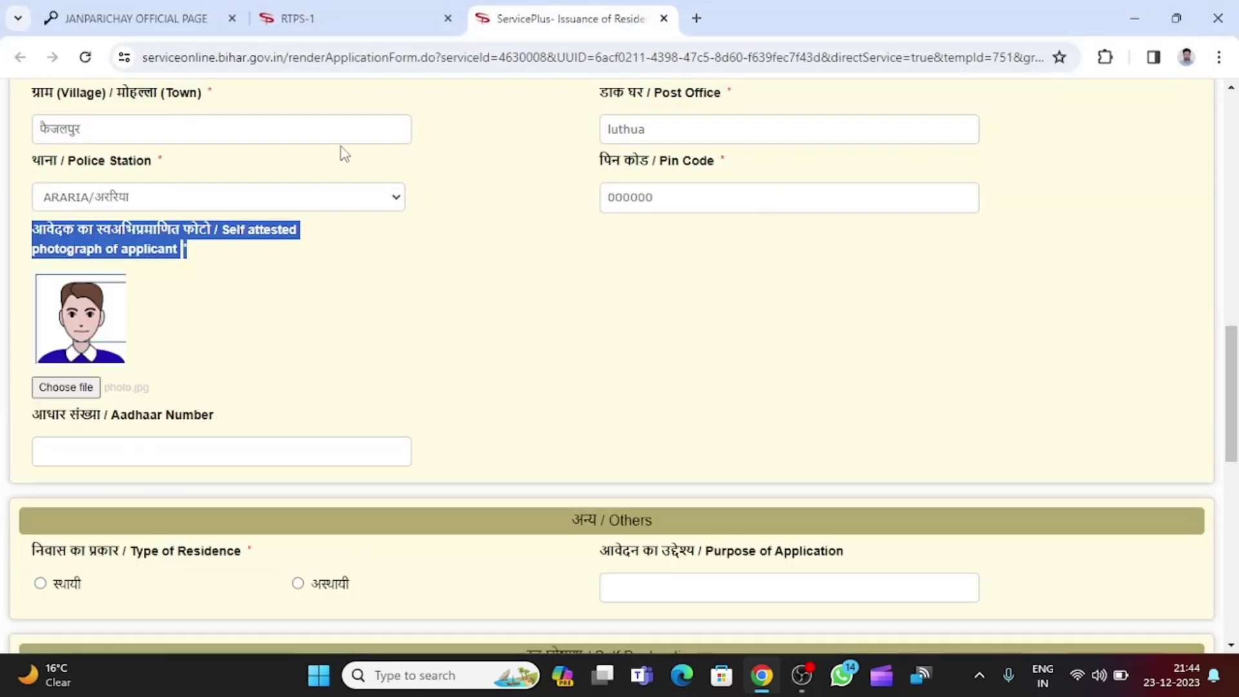
pyautogui.click(342, 368)
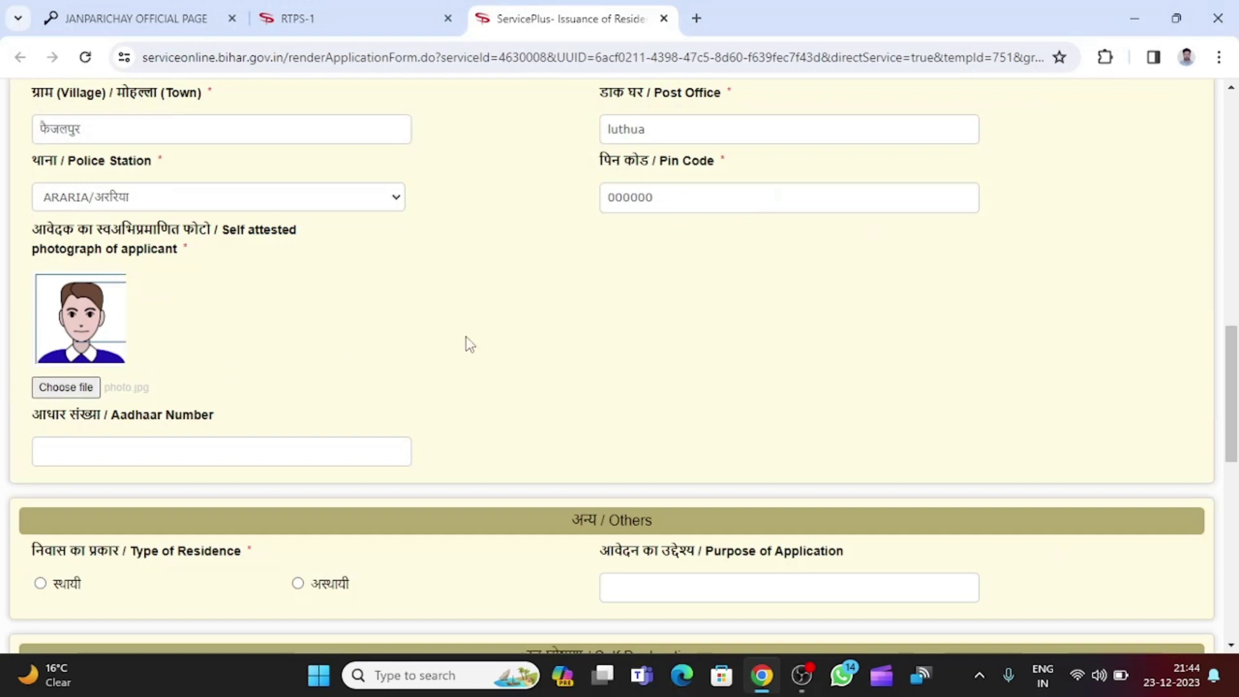
pyautogui.scroll(-1, 465, 341)
pyautogui.scroll(-1, 349, 329)
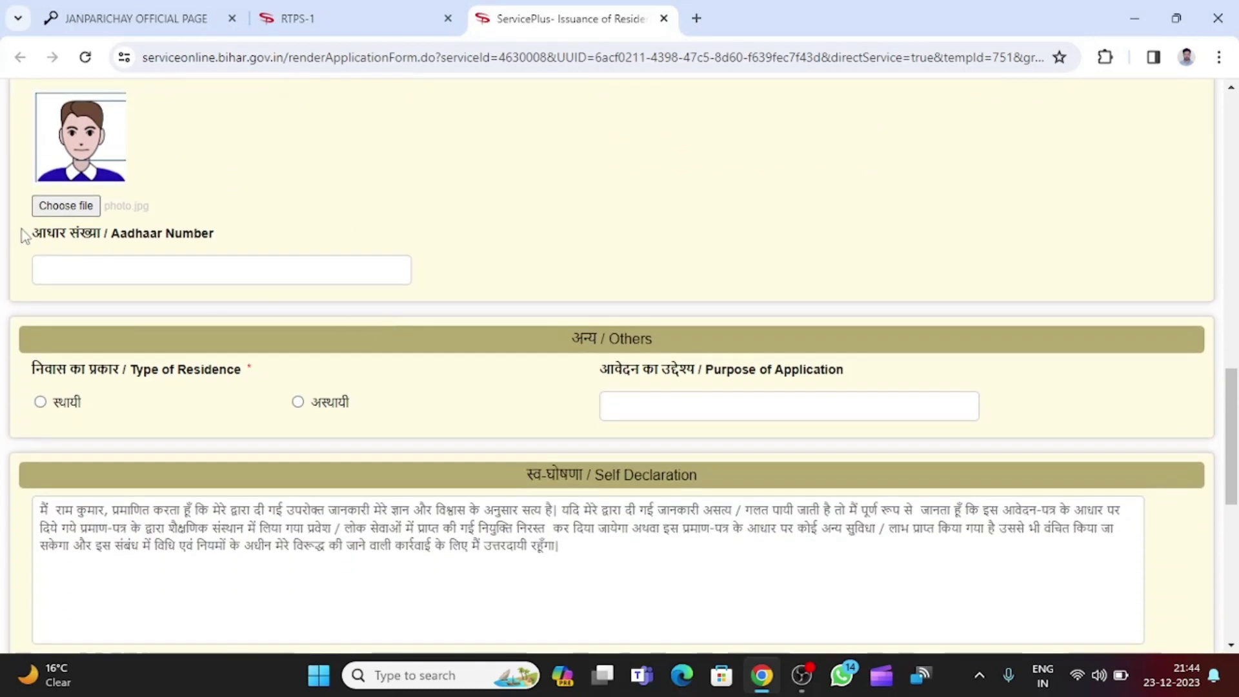
pyautogui.moveTo(31, 237); pyautogui.dragTo(233, 251)
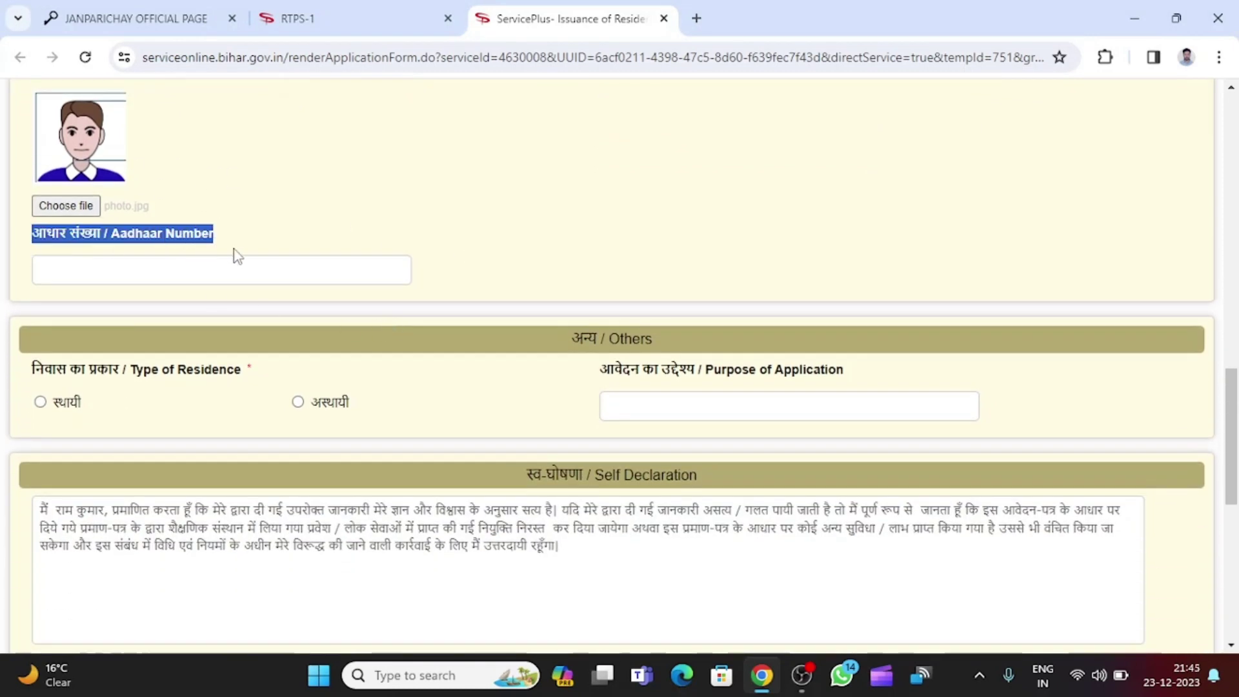
pyautogui.click(174, 268)
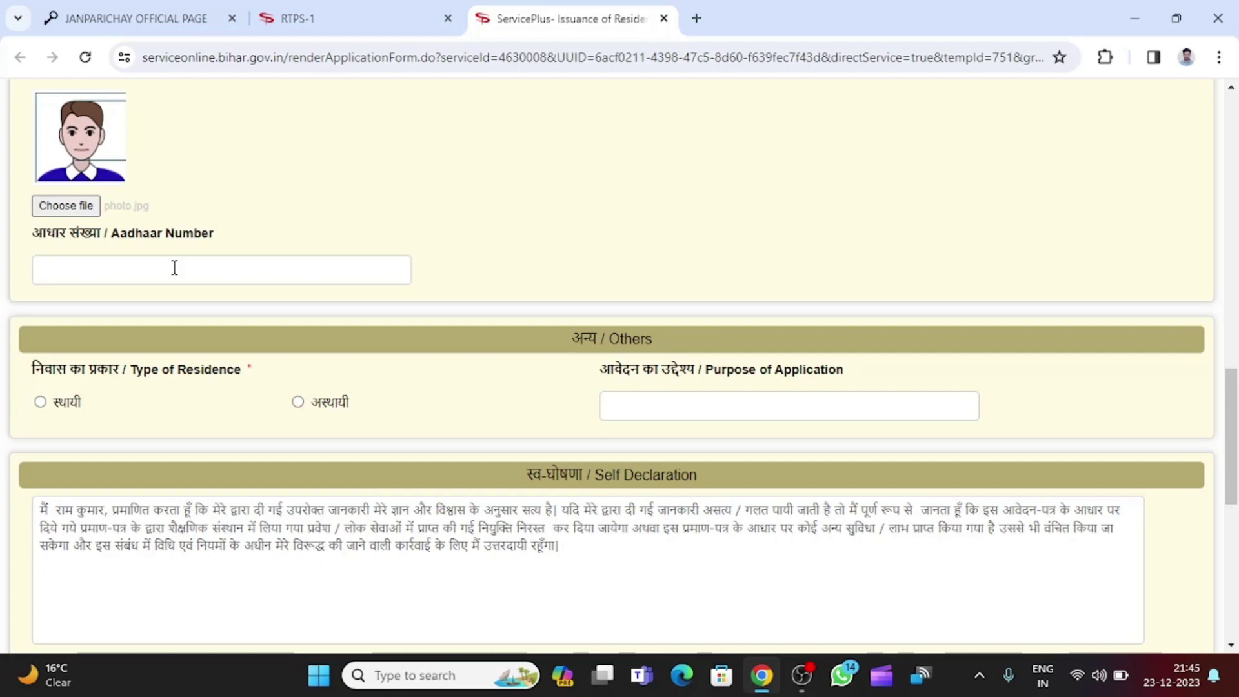
# Set Type of Residence to स्थायी, after briefly switching to अस्थायी.
pyautogui.scroll(-3, 174, 267)
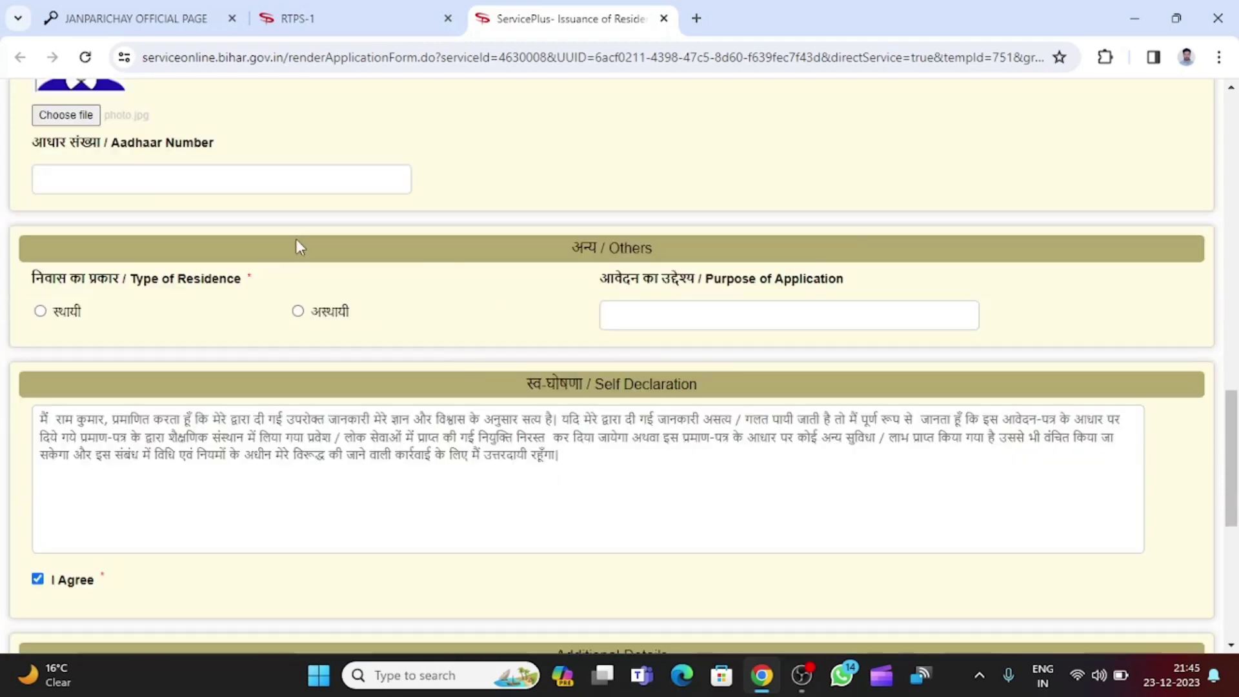
pyautogui.moveTo(32, 188); pyautogui.dragTo(289, 202)
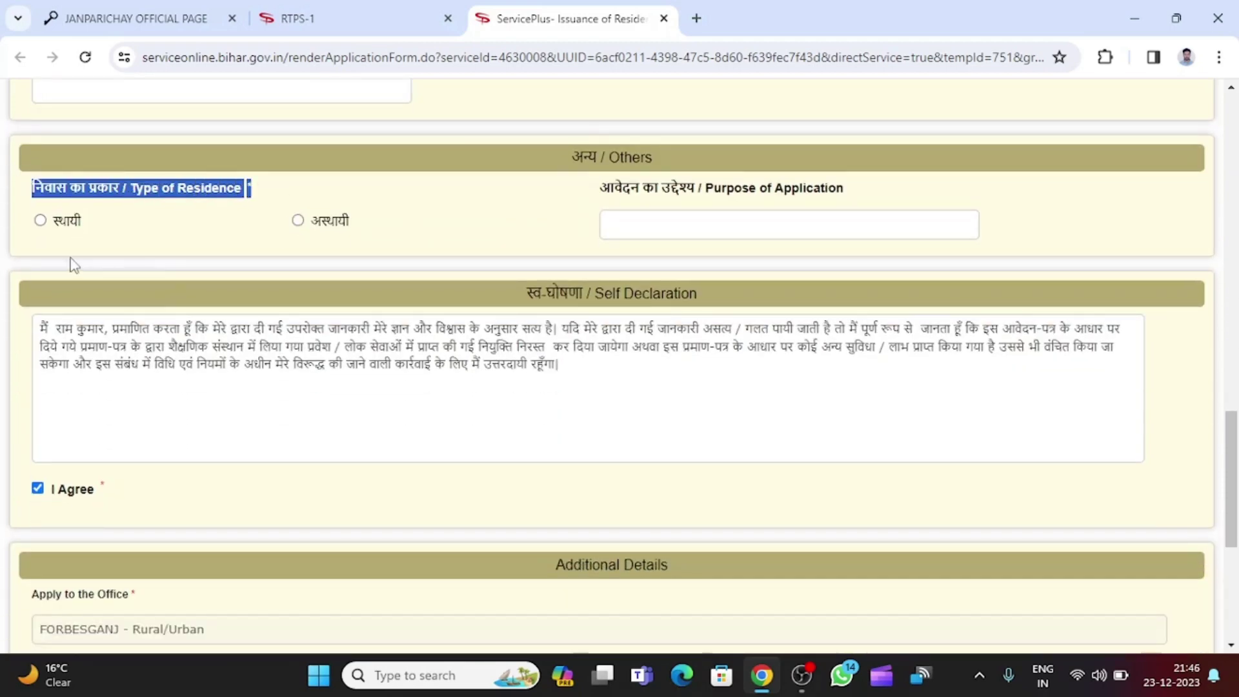
pyautogui.click(40, 220)
pyautogui.click(106, 223)
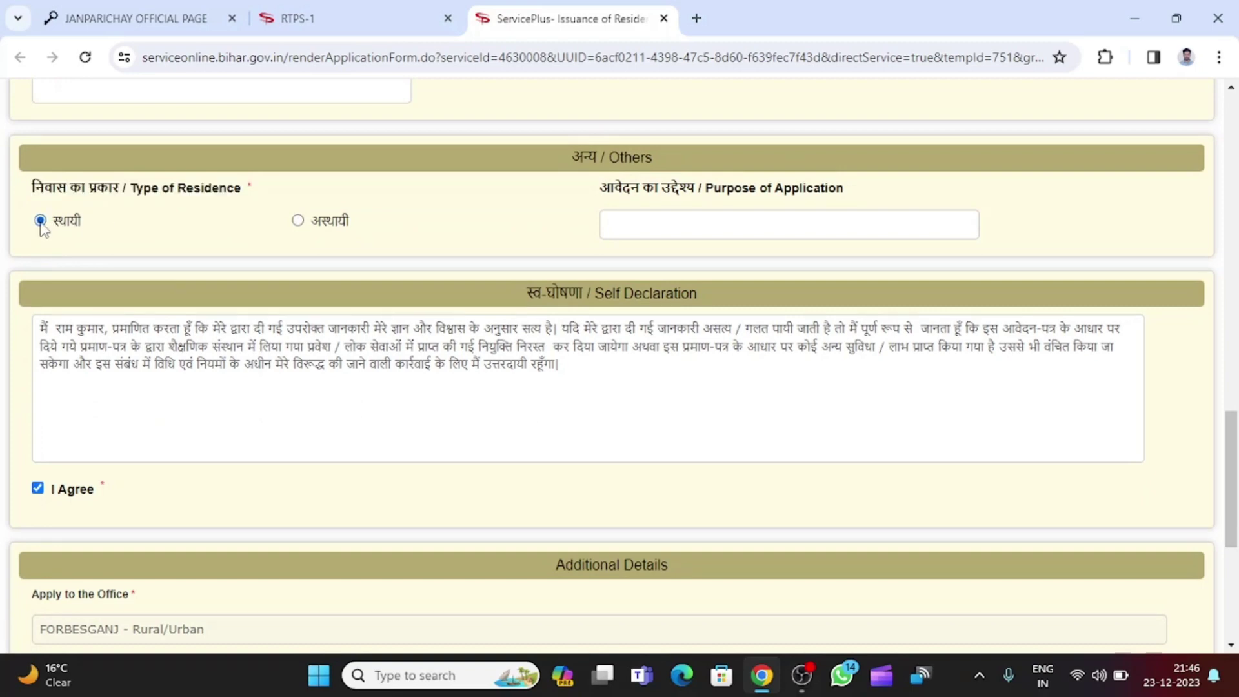
pyautogui.click(297, 220)
pyautogui.click(38, 221)
# Go to the Purpose of Application field, then down to the word-verification box.
pyautogui.moveTo(603, 191); pyautogui.dragTo(840, 201)
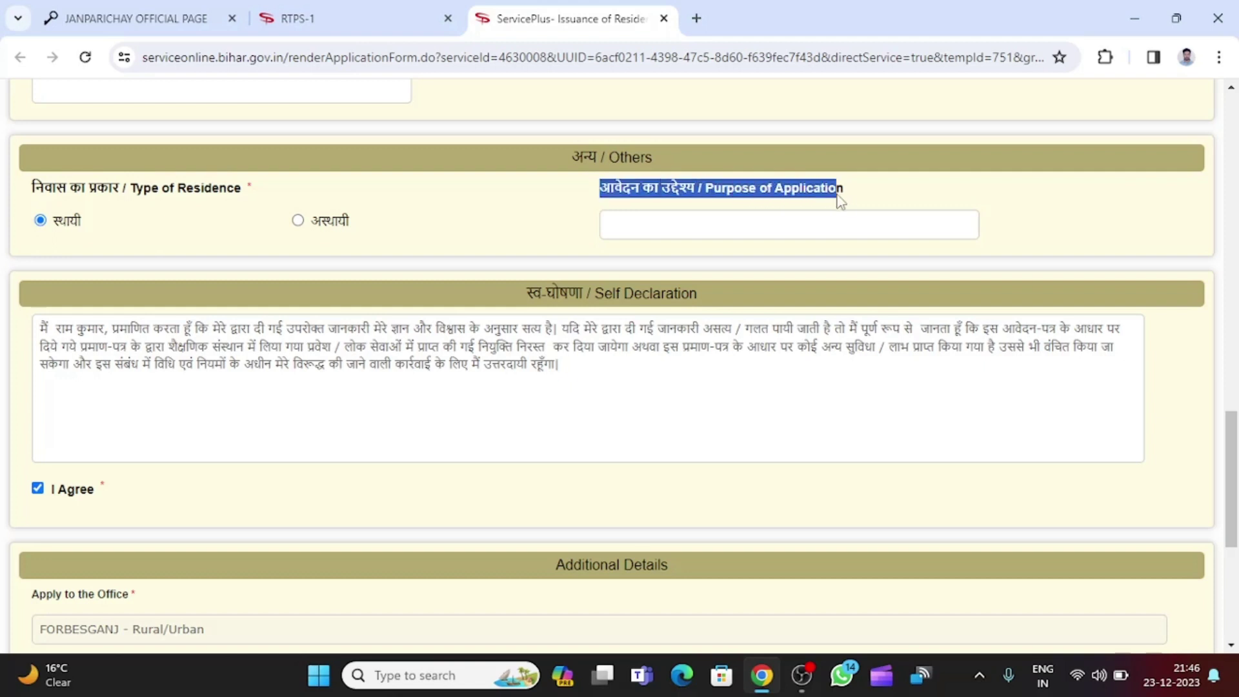
pyautogui.click(680, 230)
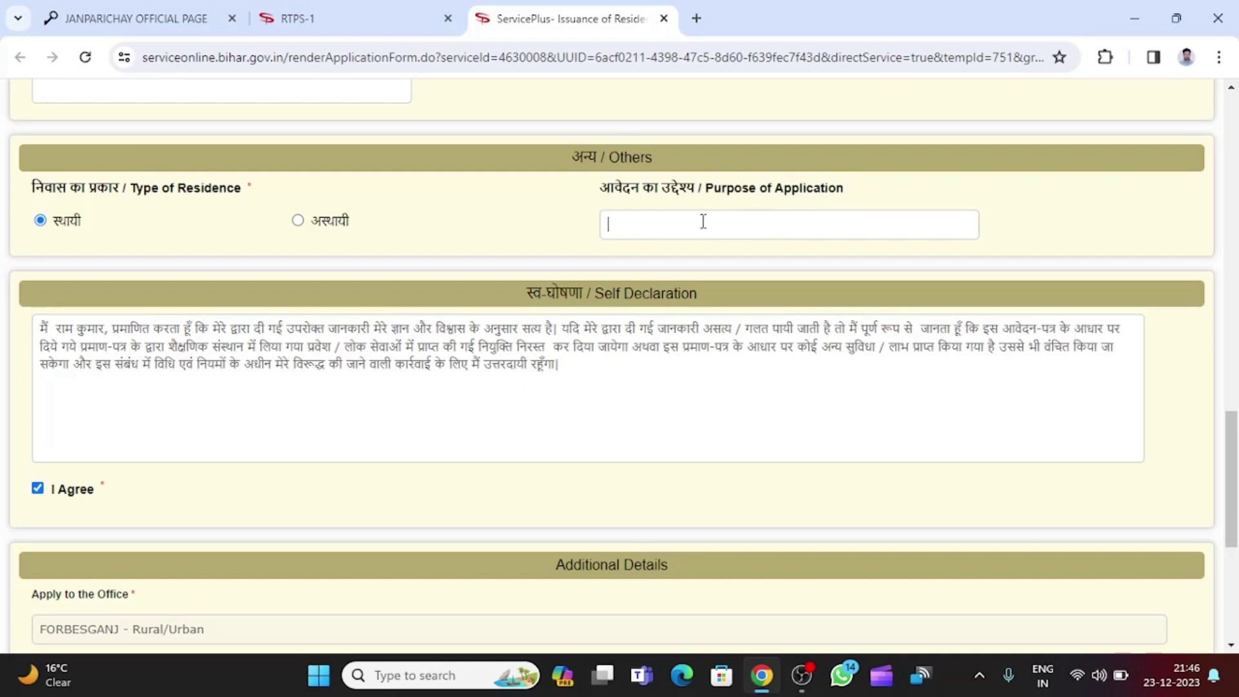
pyautogui.scroll(-3, 703, 223)
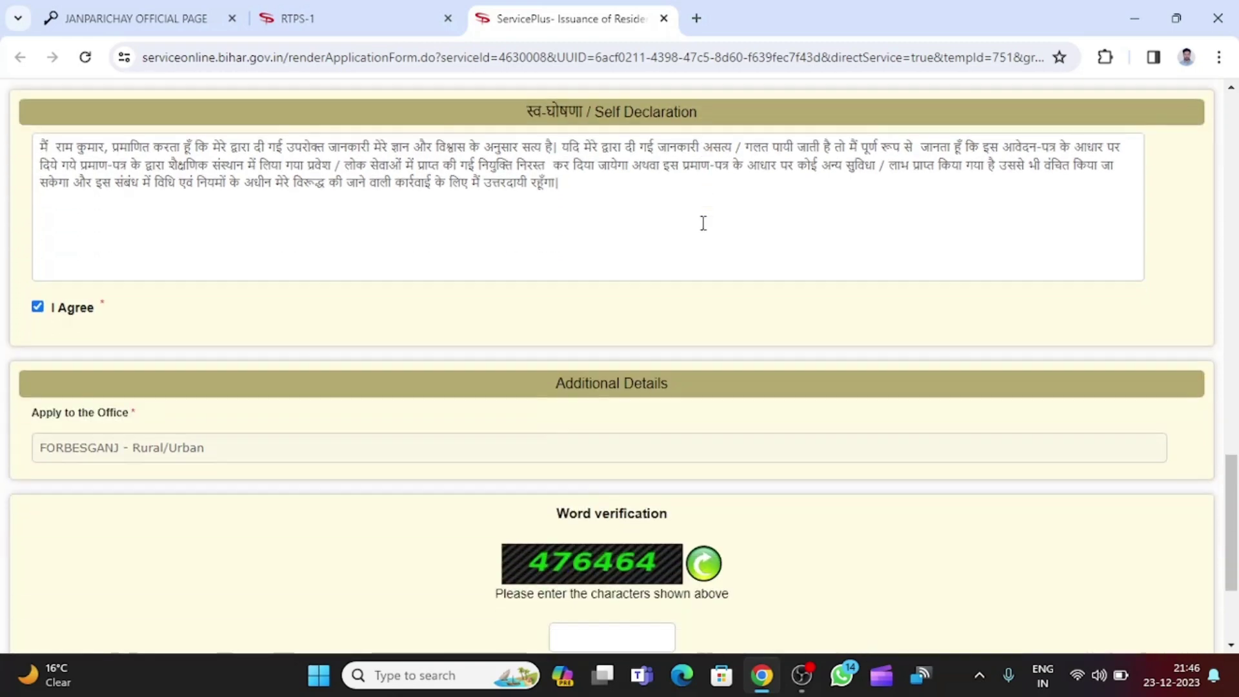
pyautogui.scroll(1, 684, 236)
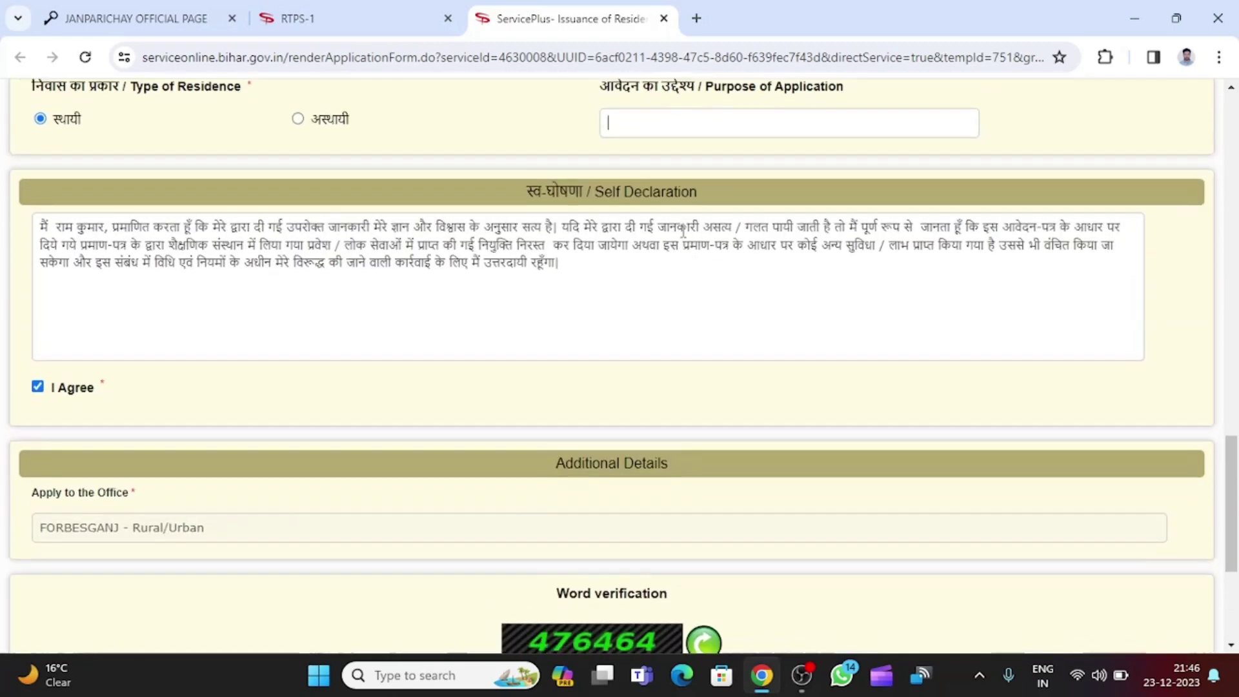
pyautogui.scroll(-1, 681, 234)
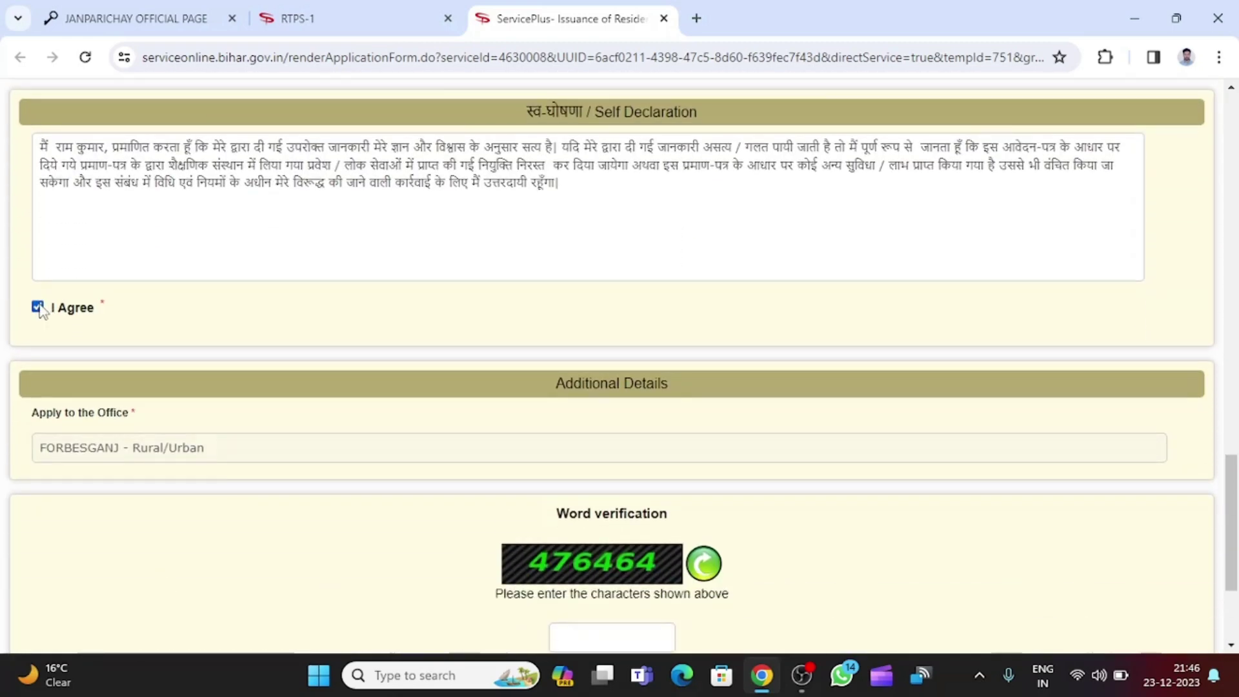
pyautogui.scroll(-3, 557, 263)
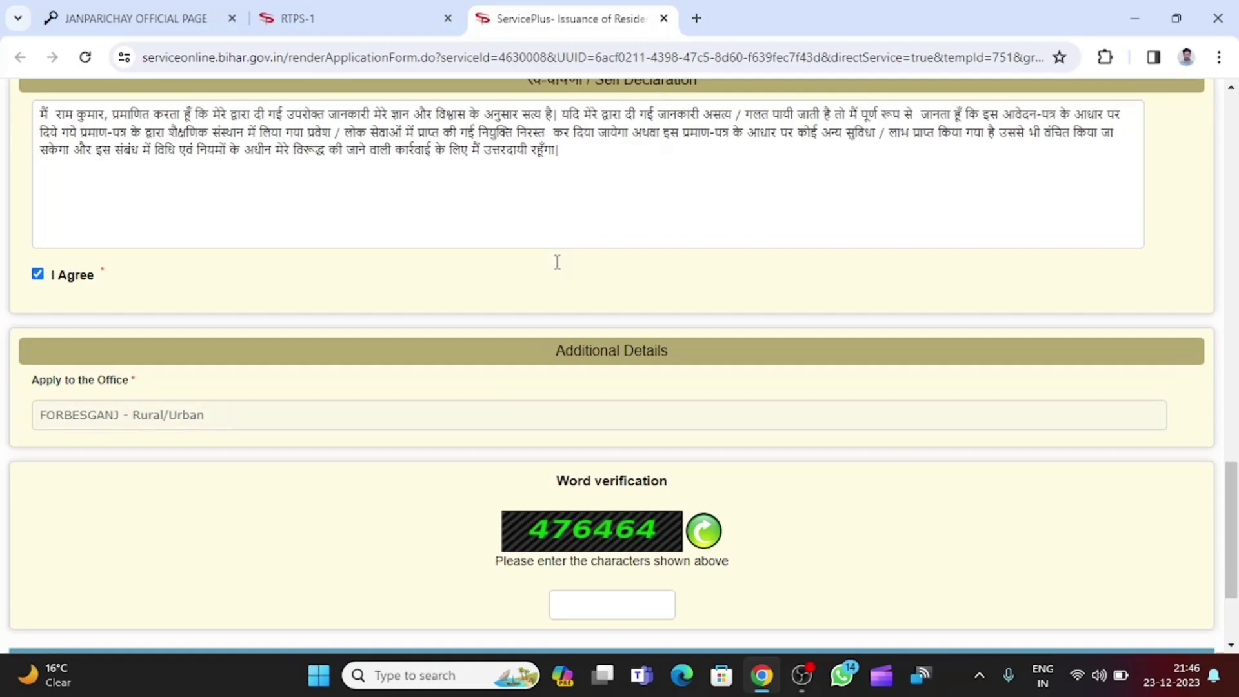
pyautogui.click(598, 442)
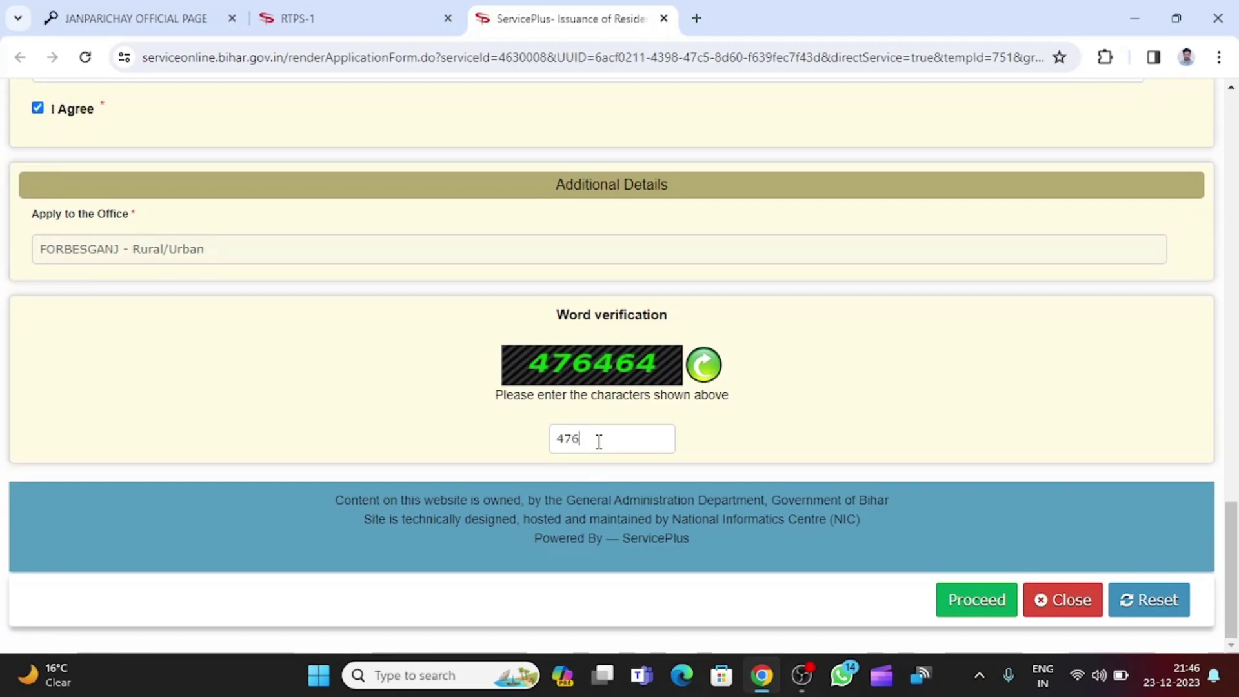
pyautogui.write('476464')
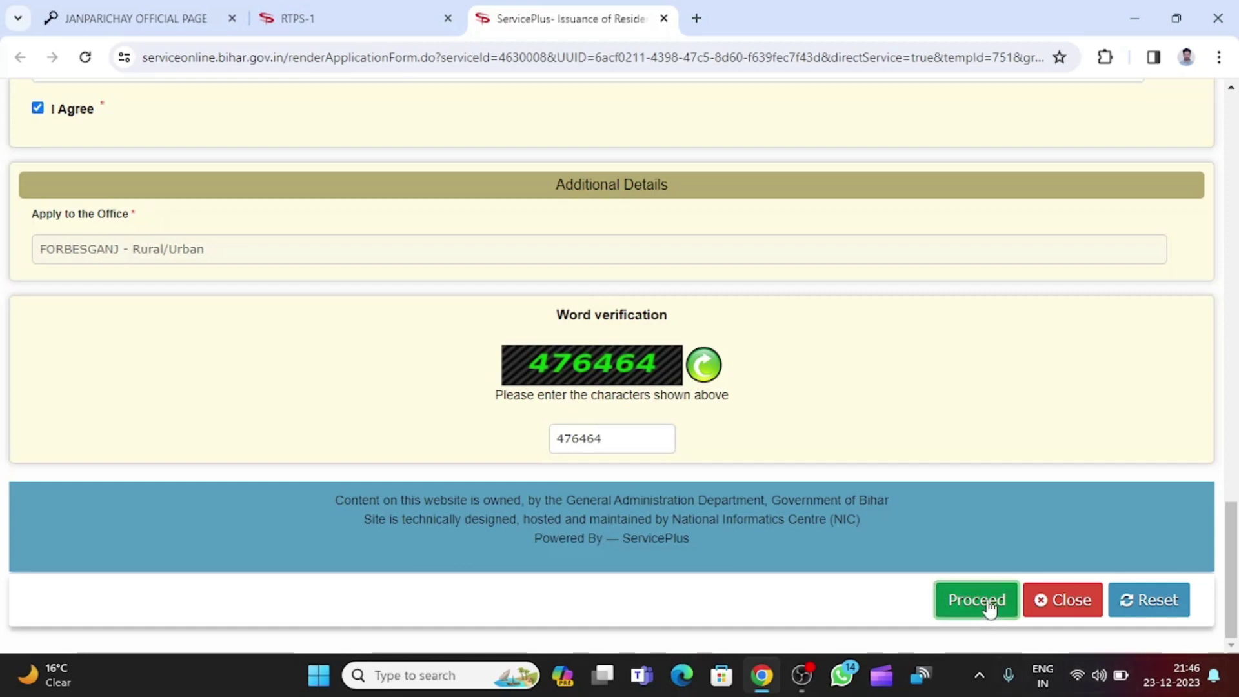
pyautogui.click(986, 603)
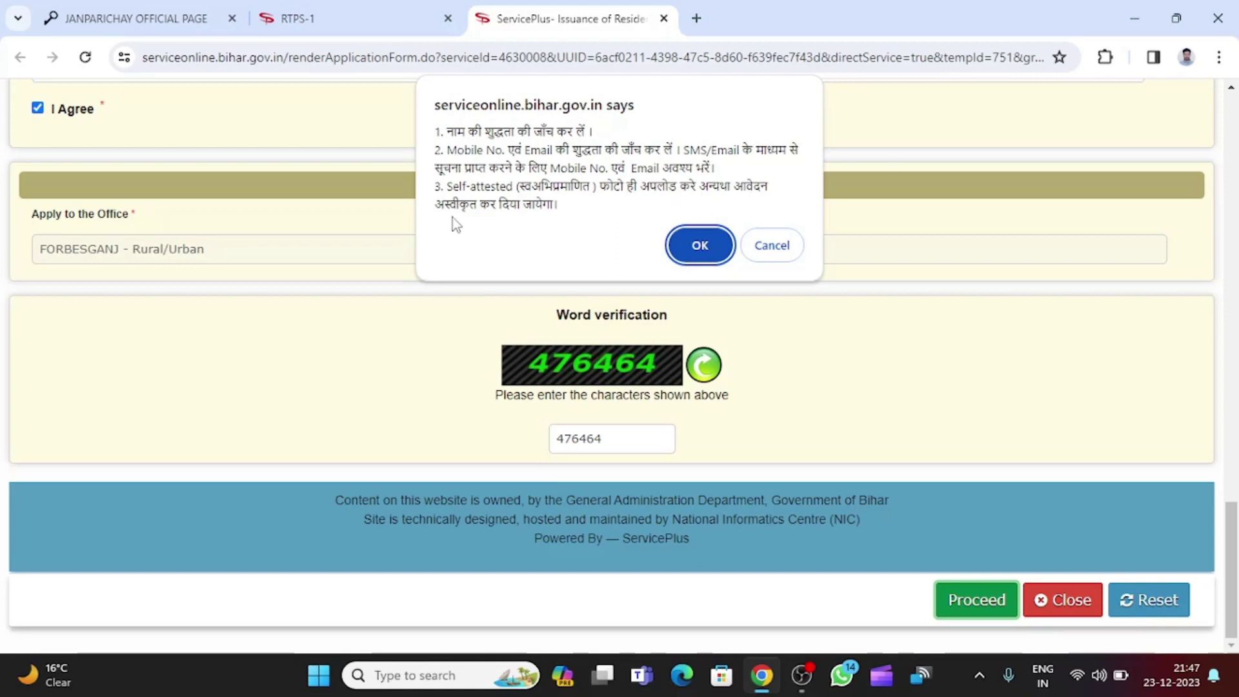
pyautogui.click(700, 245)
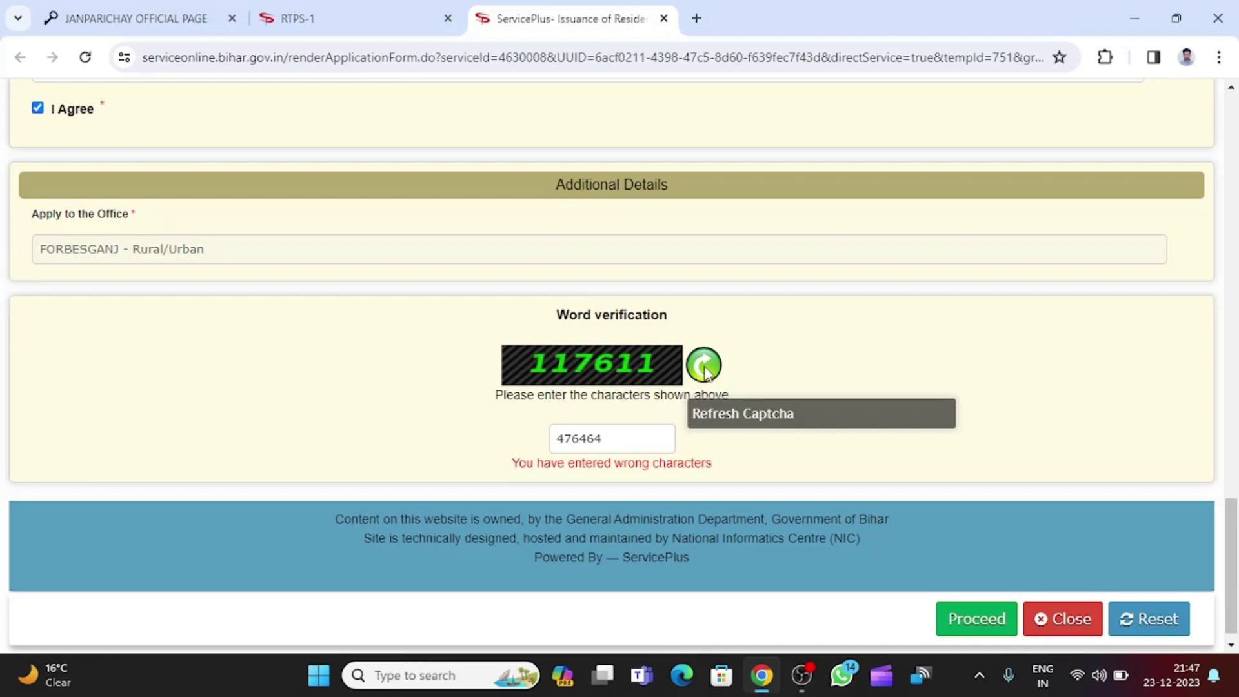
# Replace the verification code with 117611, proceed and accept the confirmation notice.
pyautogui.doubleClick(581, 439)
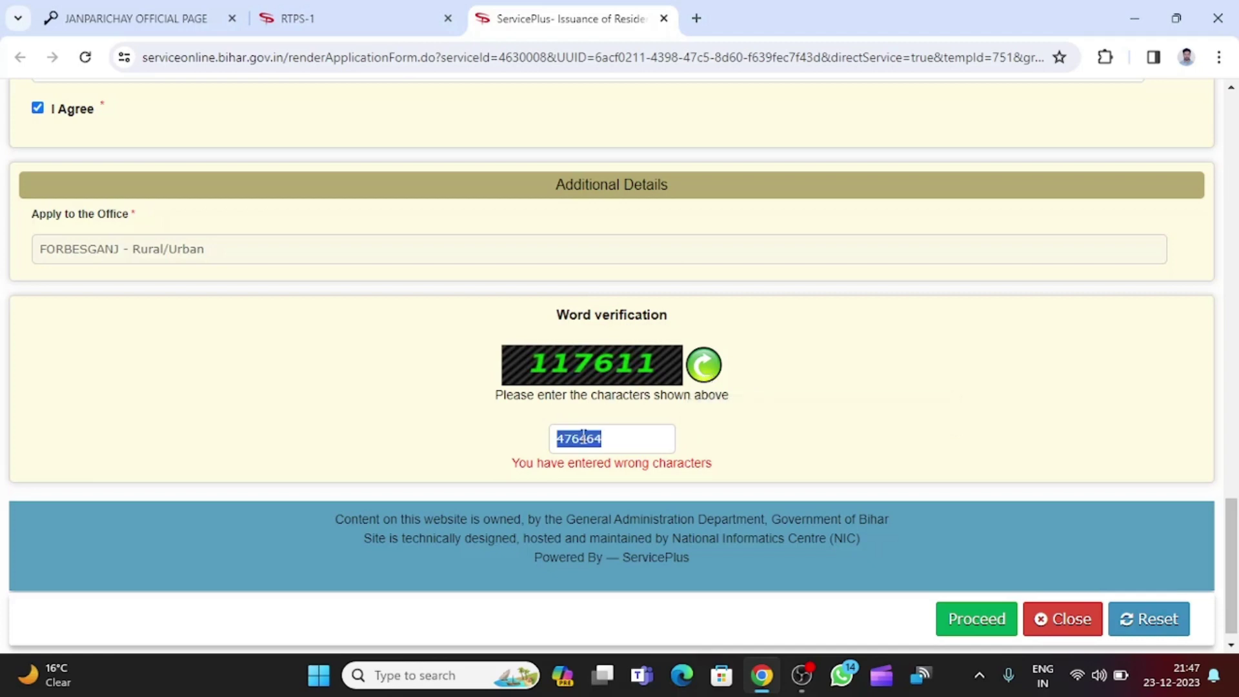
pyautogui.write('117611')
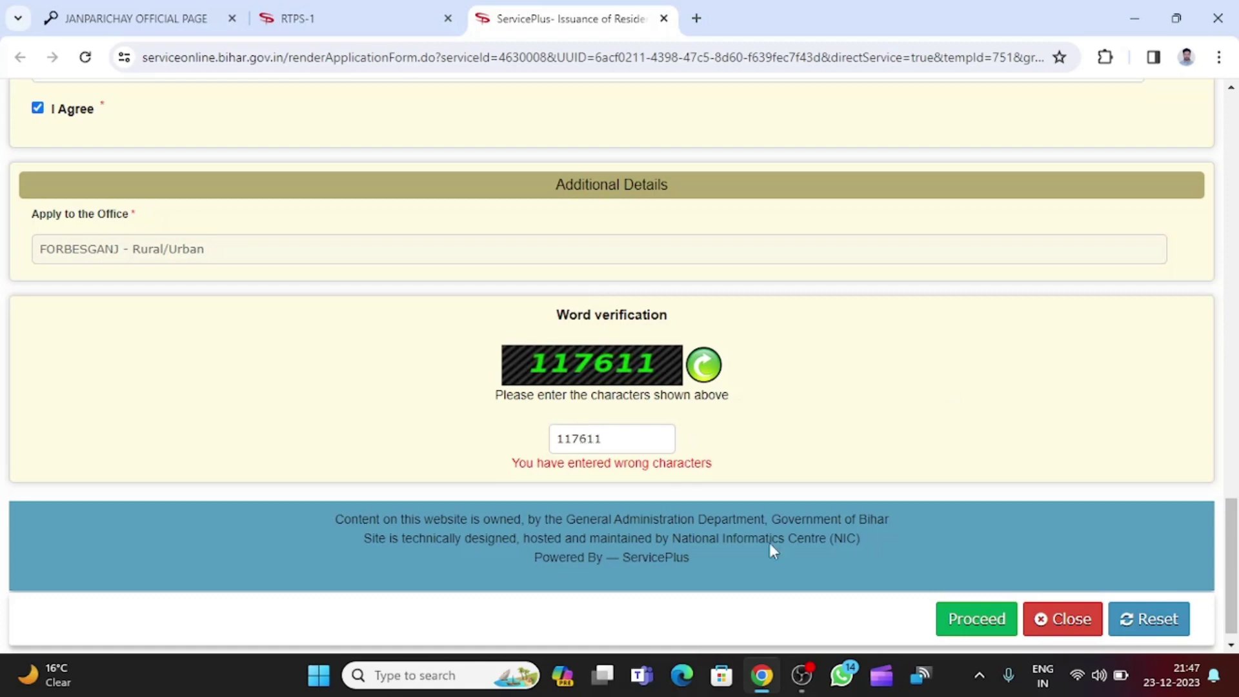
pyautogui.click(994, 621)
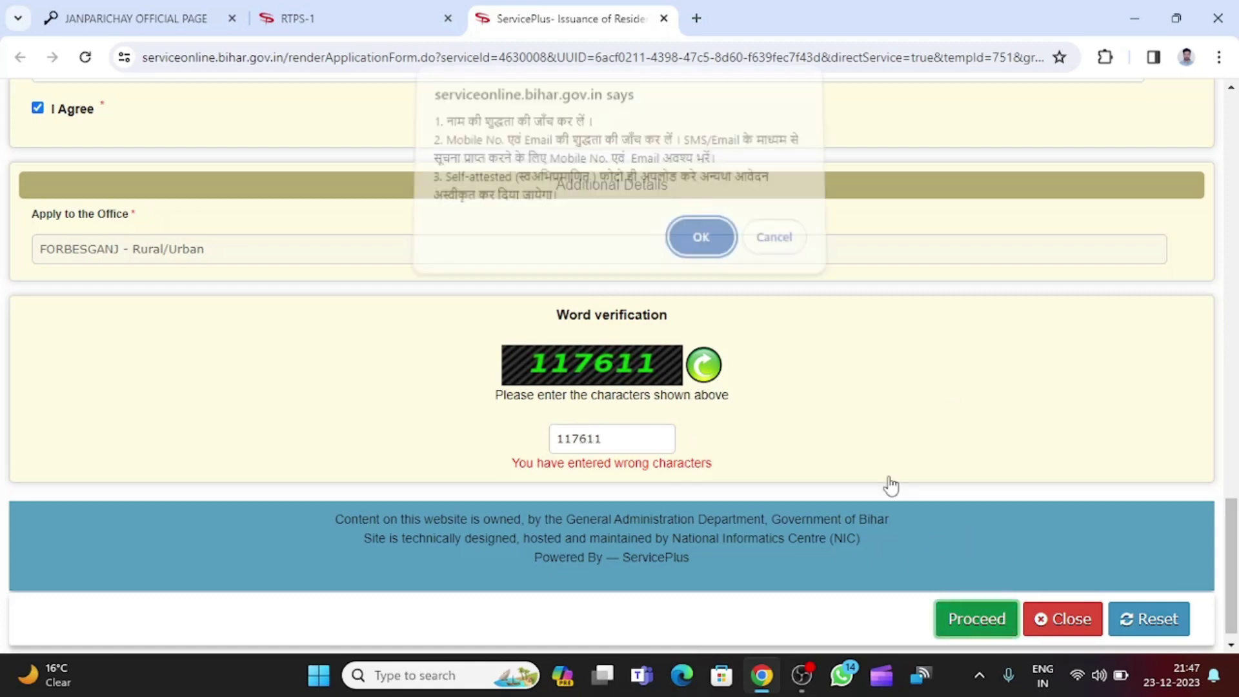
pyautogui.click(699, 240)
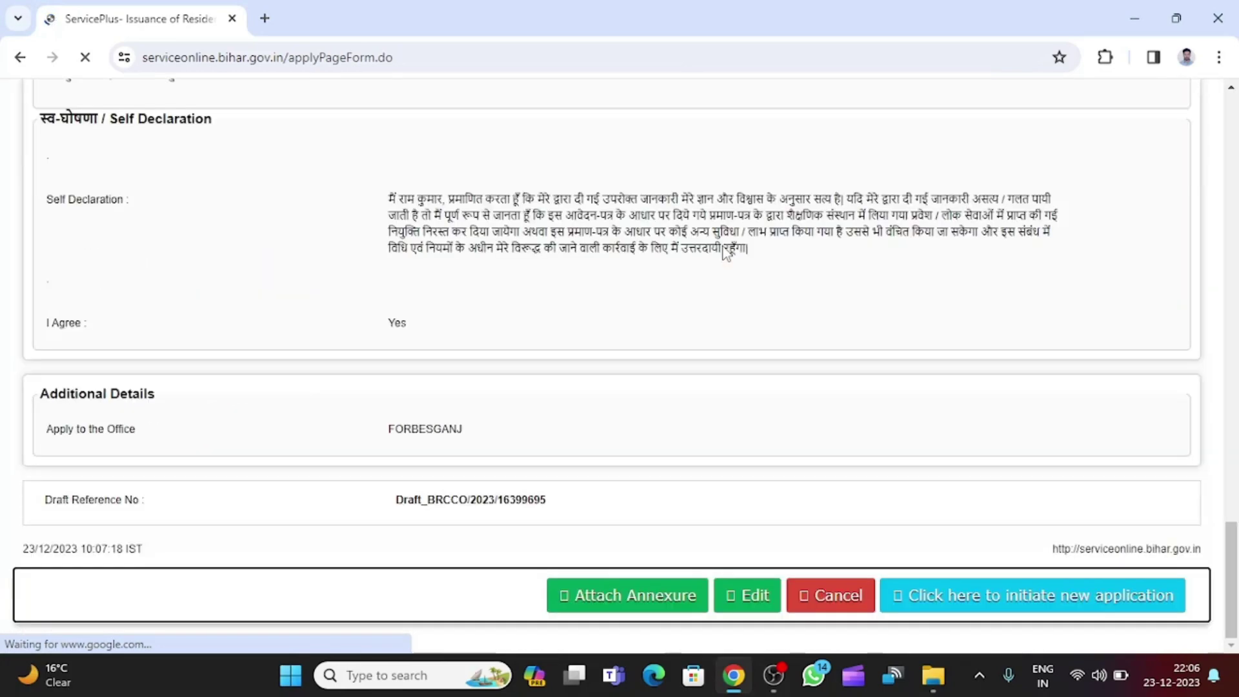
# Scroll through the draft preview to check the entered details and draft reference number.
pyautogui.scroll(15, 797, 436)
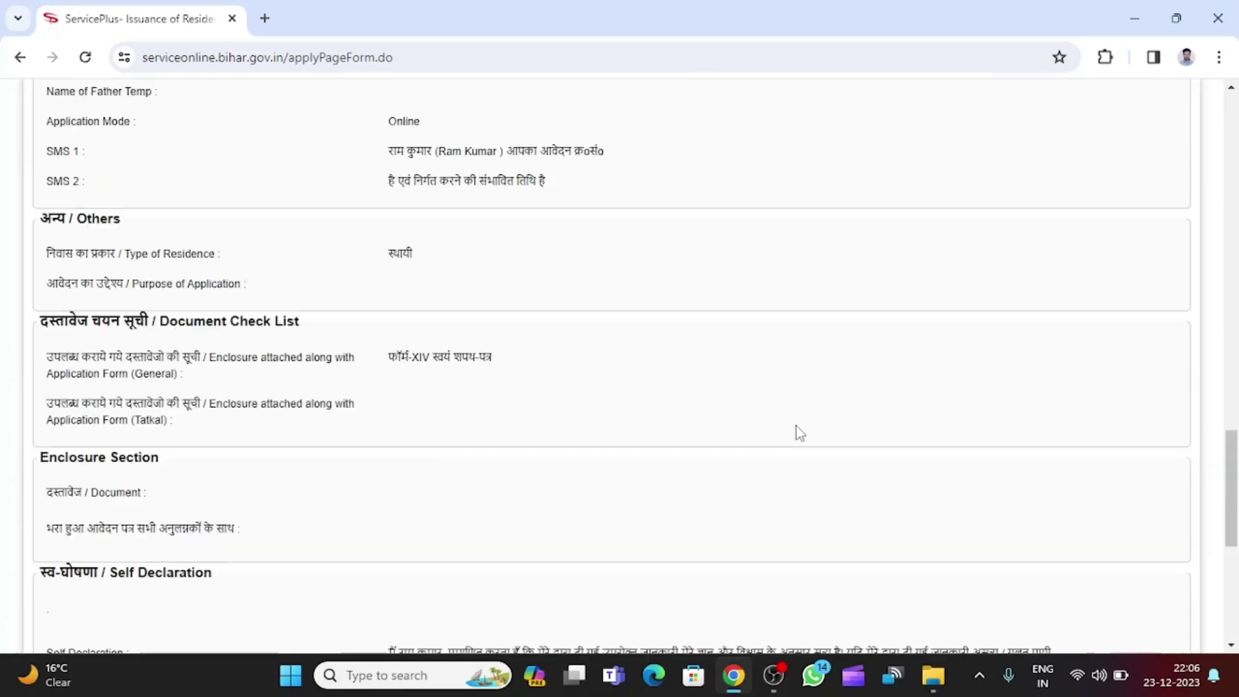
pyautogui.scroll(12, 797, 430)
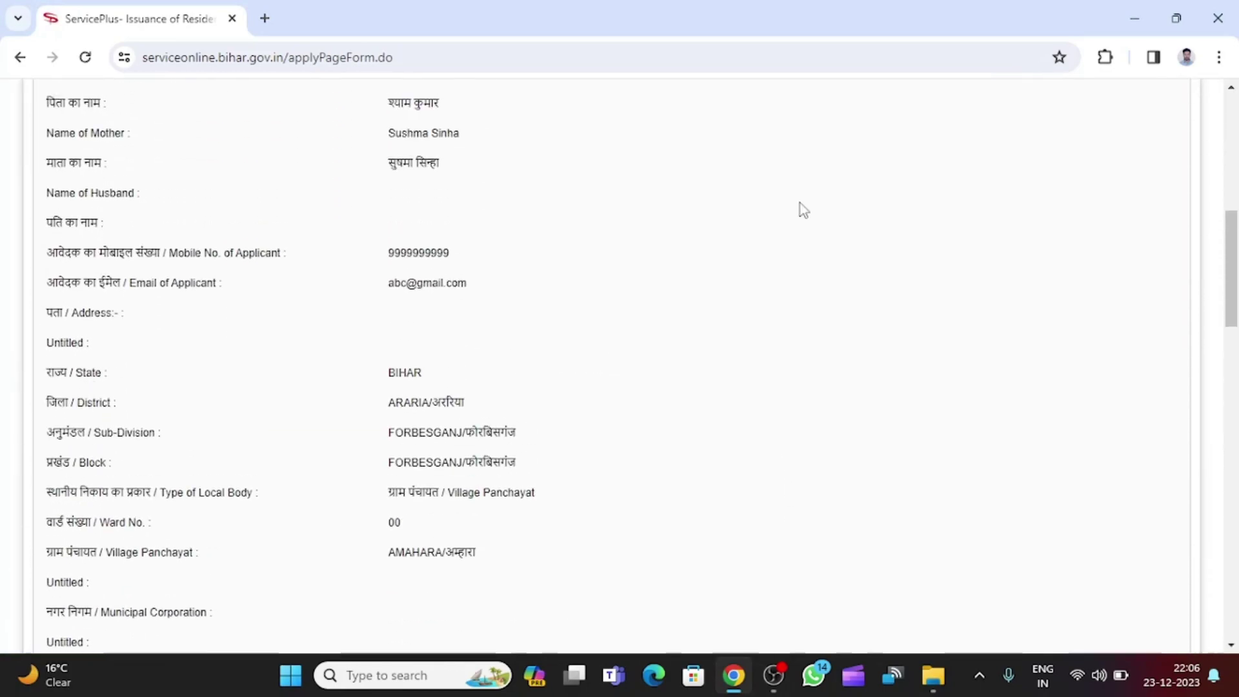
pyautogui.scroll(-1, 760, 266)
pyautogui.scroll(1, 750, 277)
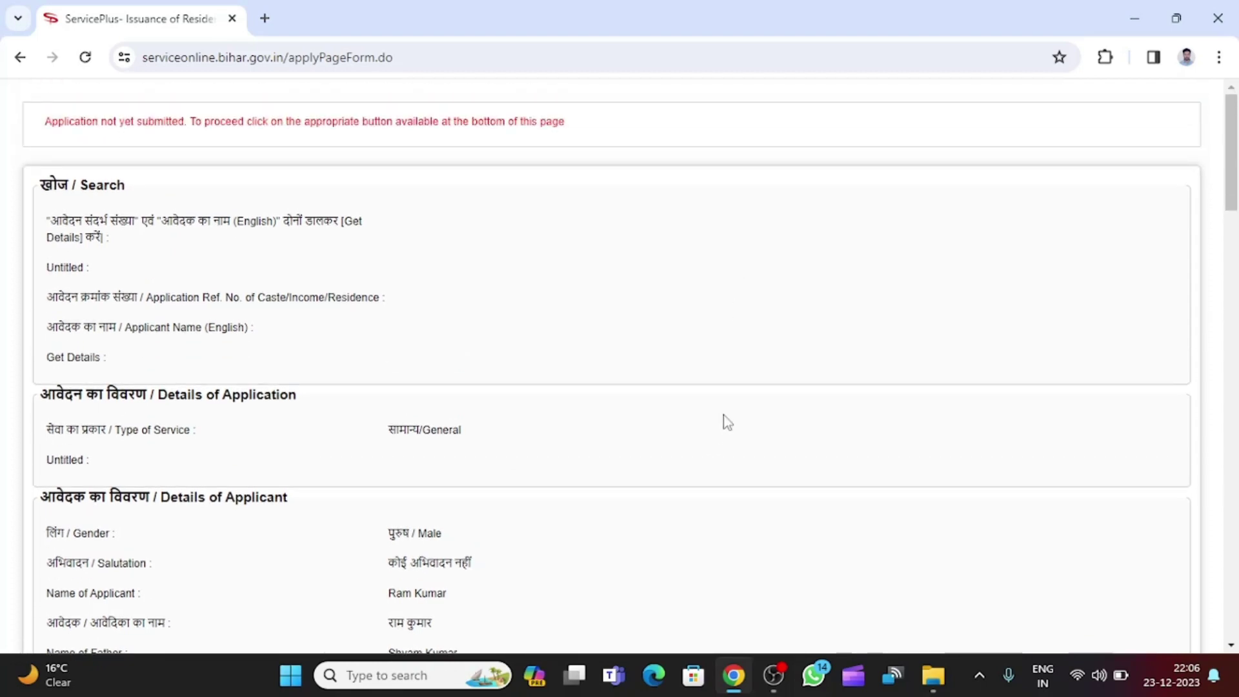
pyautogui.moveTo(1237, 197); pyautogui.dragTo(1238, 269)
pyautogui.scroll(-15, 1214, 316)
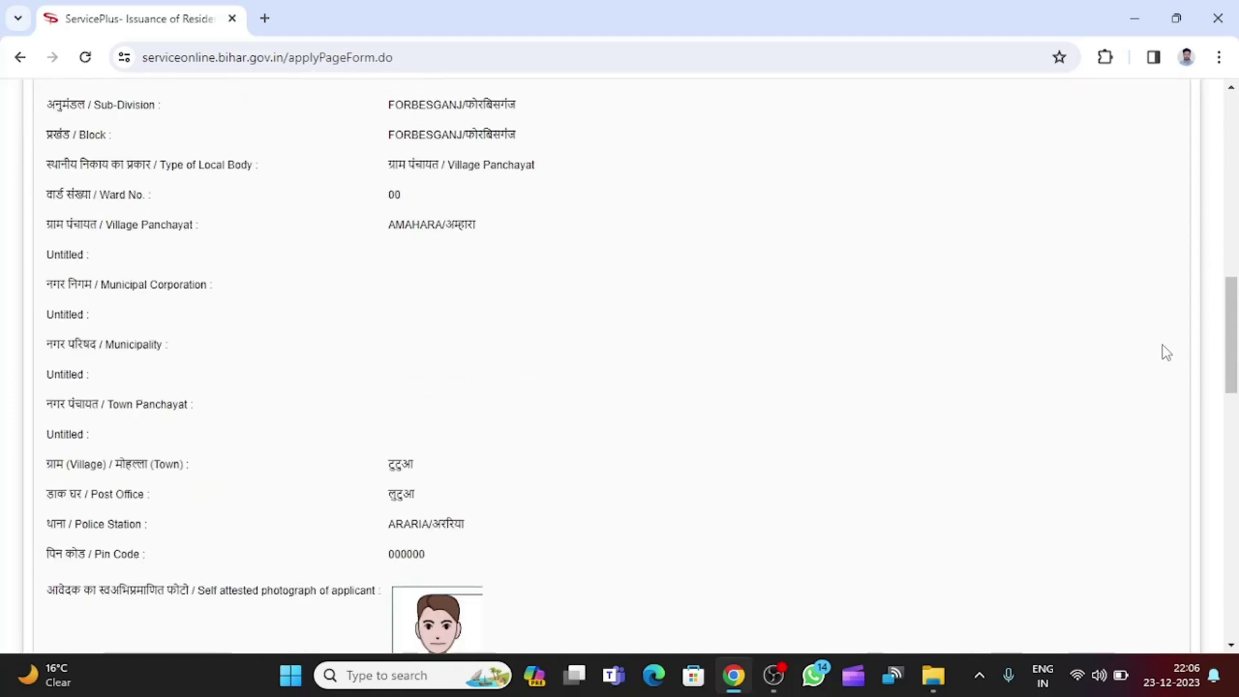
pyautogui.scroll(-13, 812, 385)
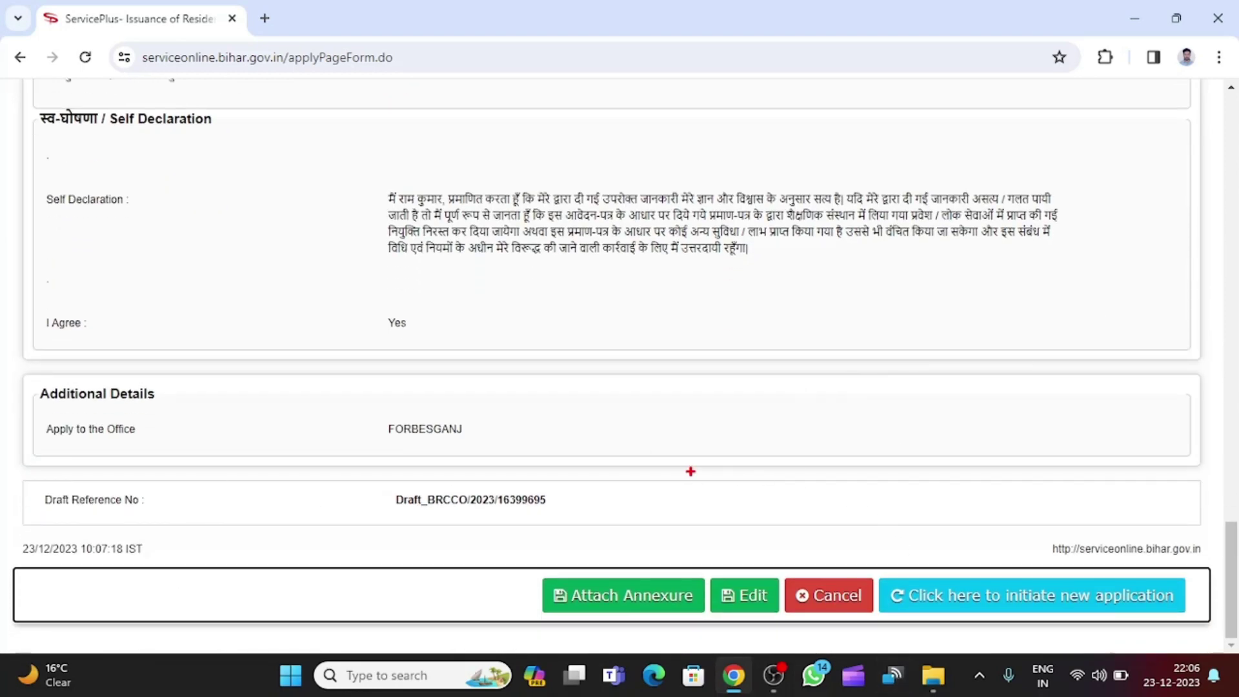
# Review the bottom of the preview and continue to the Attach Enclosure(s) page via Attach Annexure.
pyautogui.moveTo(528, 554)
pyautogui.mouseDown()
pyautogui.moveTo(692, 604)
pyautogui.moveTo(708, 633)
pyautogui.mouseUp()
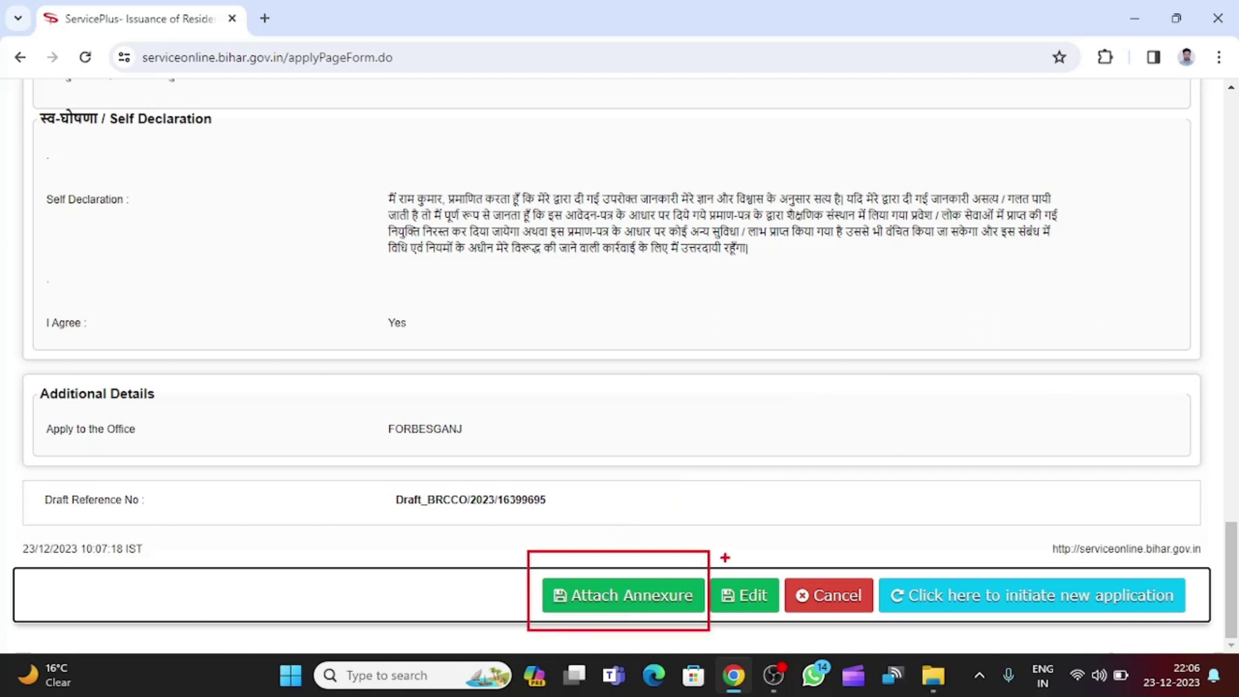
pyautogui.moveTo(709, 560)
pyautogui.mouseDown()
pyautogui.moveTo(776, 602)
pyautogui.moveTo(783, 631)
pyautogui.mouseUp()
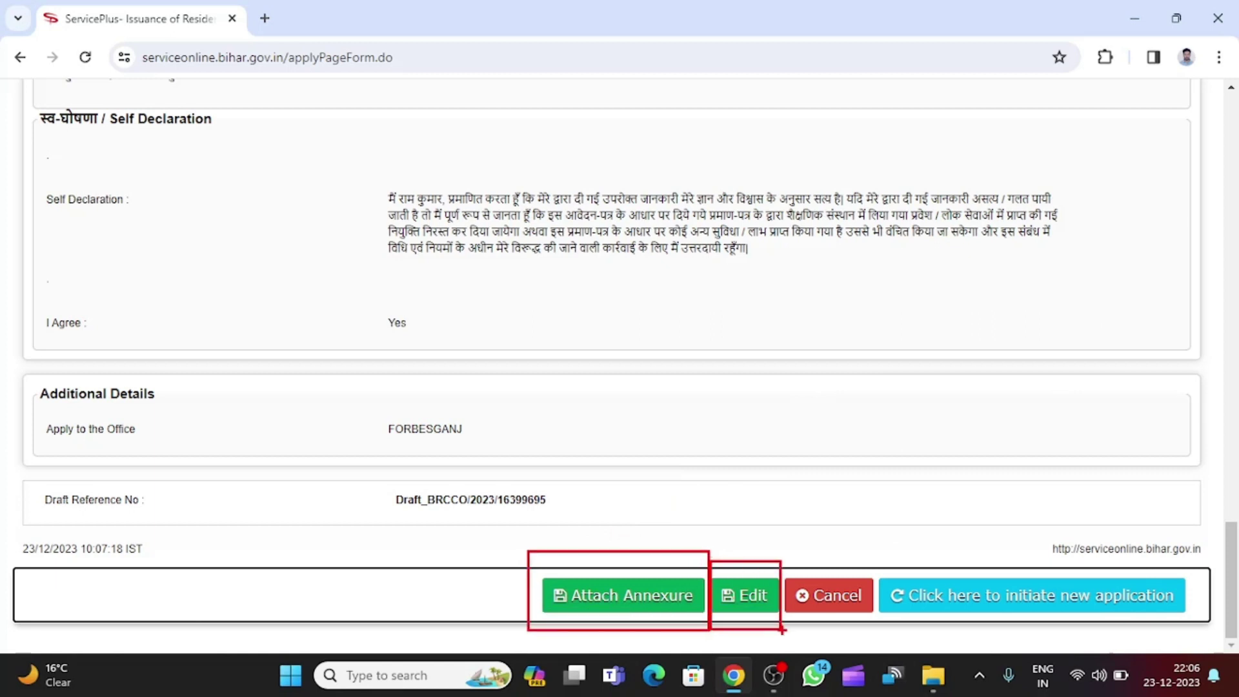
pyautogui.moveTo(785, 560)
pyautogui.mouseDown()
pyautogui.moveTo(867, 643)
pyautogui.moveTo(872, 620)
pyautogui.mouseUp()
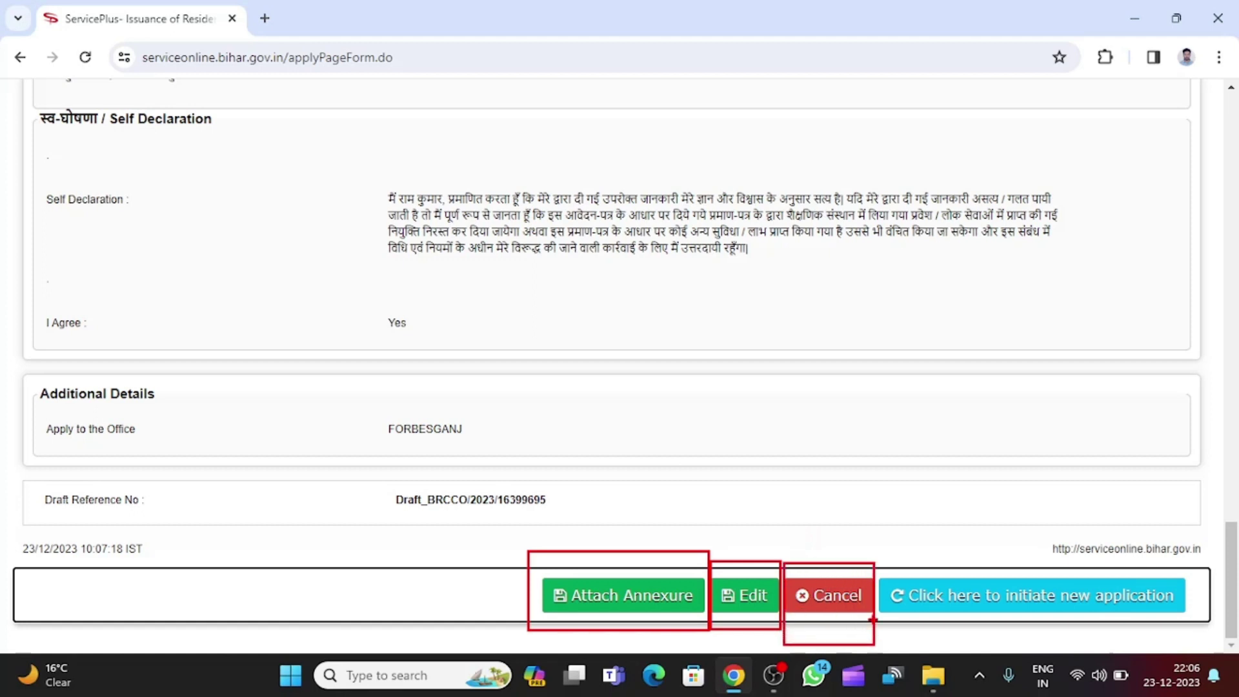
pyautogui.moveTo(886, 563)
pyautogui.mouseDown()
pyautogui.moveTo(1108, 625)
pyautogui.moveTo(1202, 625)
pyautogui.mouseUp()
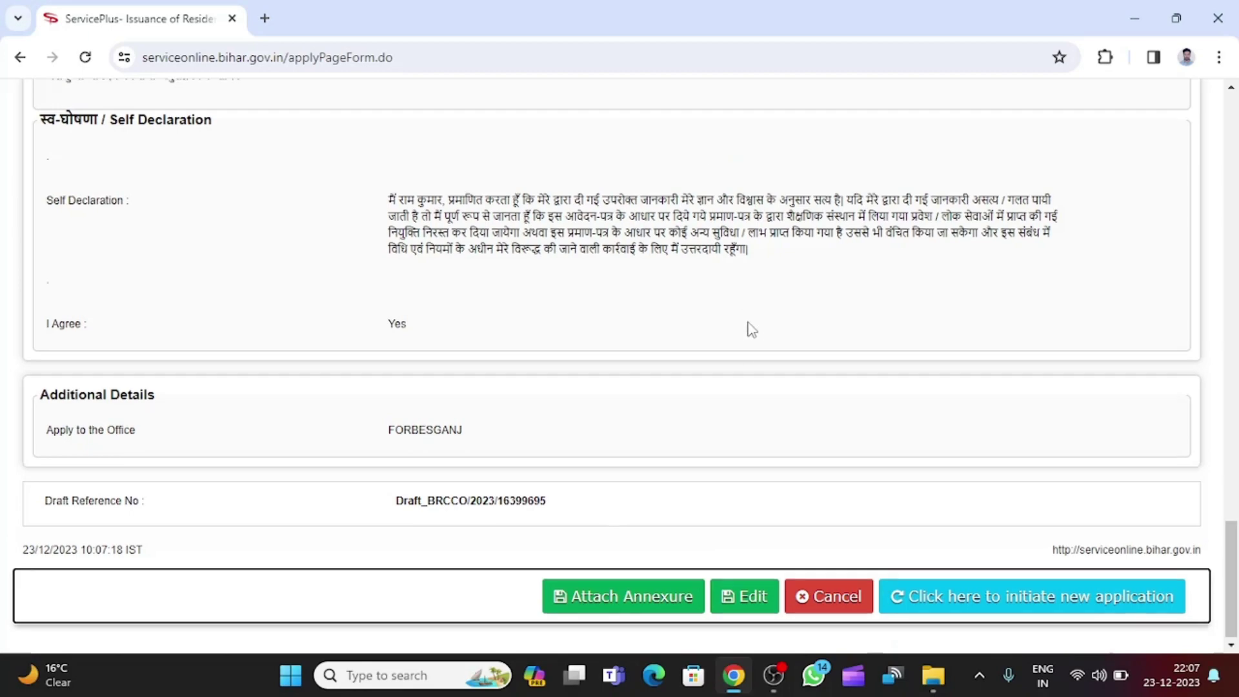
pyautogui.scroll(10, 742, 316)
pyautogui.scroll(15, 818, 305)
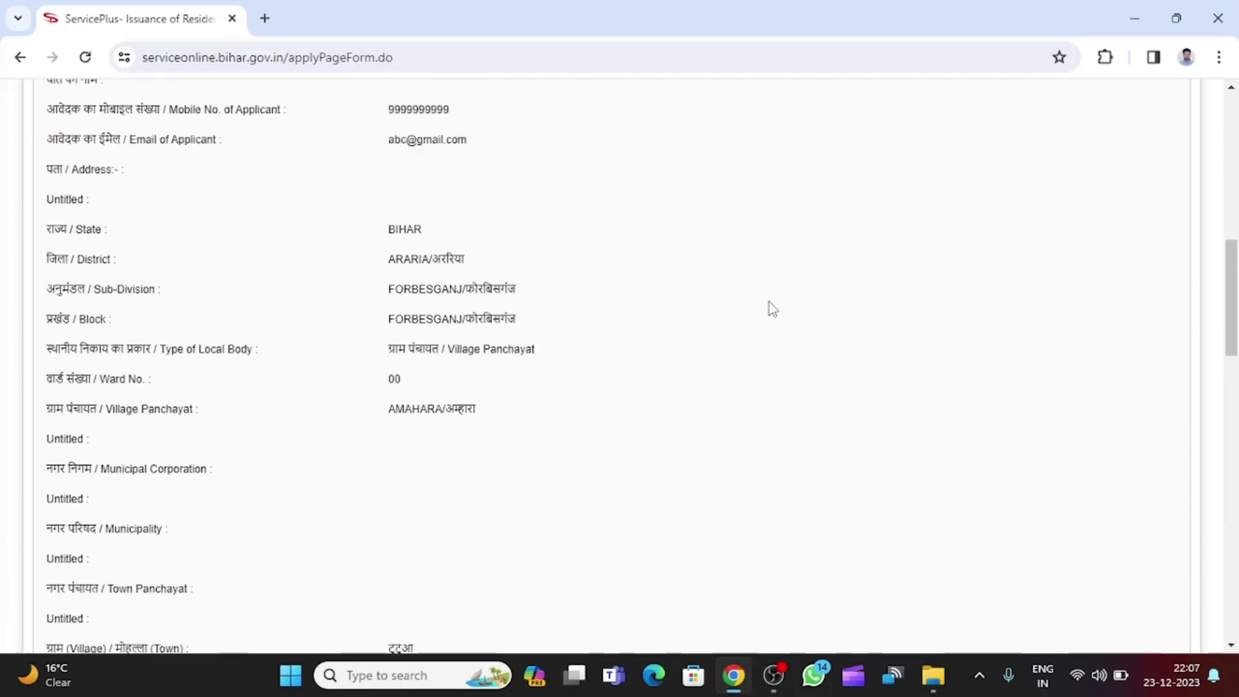
pyautogui.scroll(-20, 768, 304)
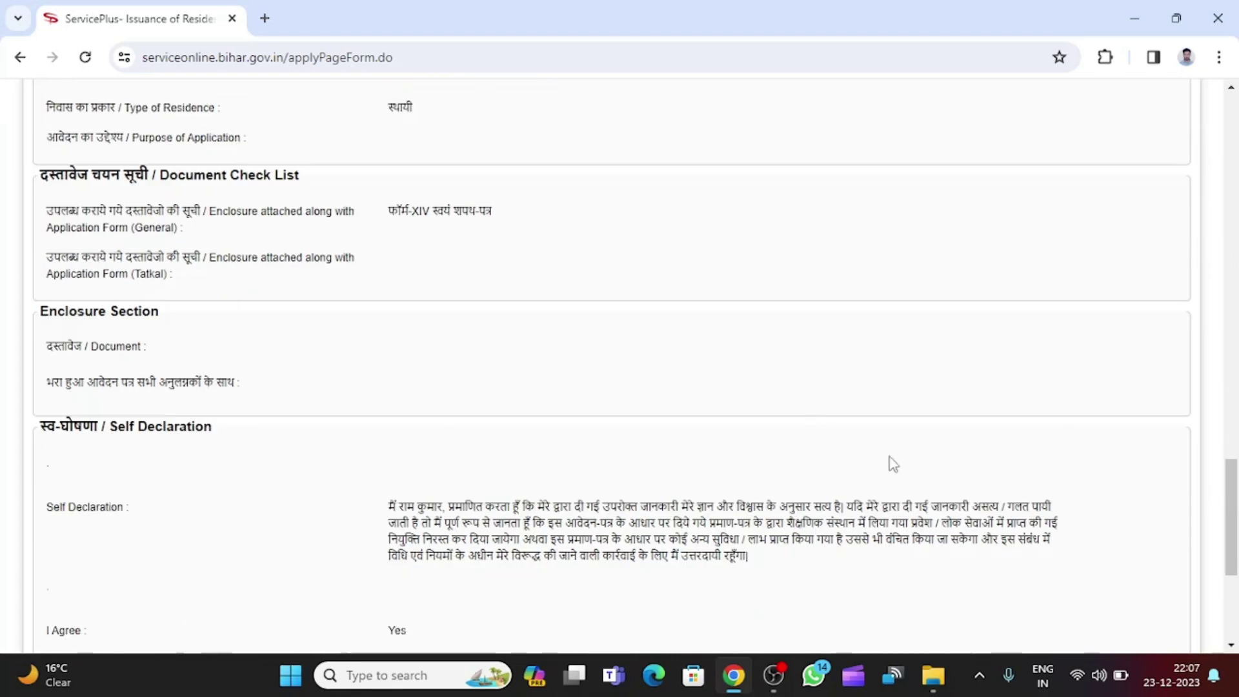
pyautogui.scroll(-5, 893, 463)
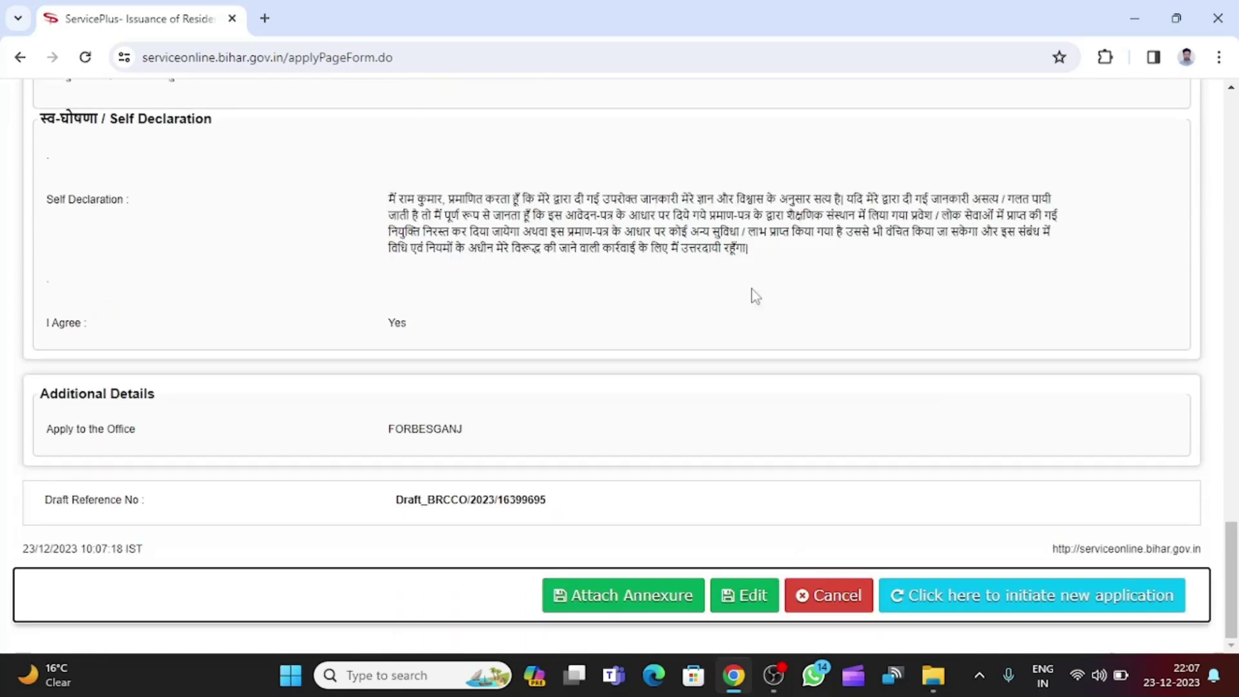
pyautogui.click(606, 596)
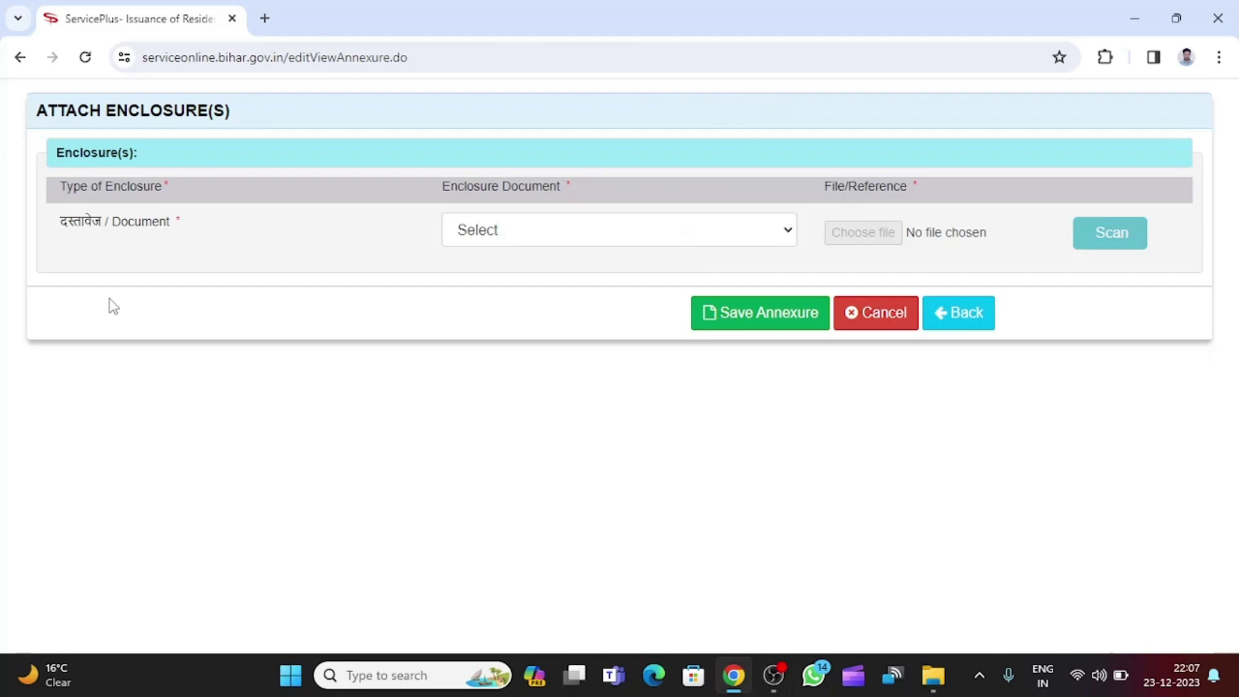
# Choose आधार कार्ड for the Document enclosure row, after briefly picking निर्वाचन पहचान पत्र.
pyautogui.moveTo(68, 227); pyautogui.dragTo(171, 227)
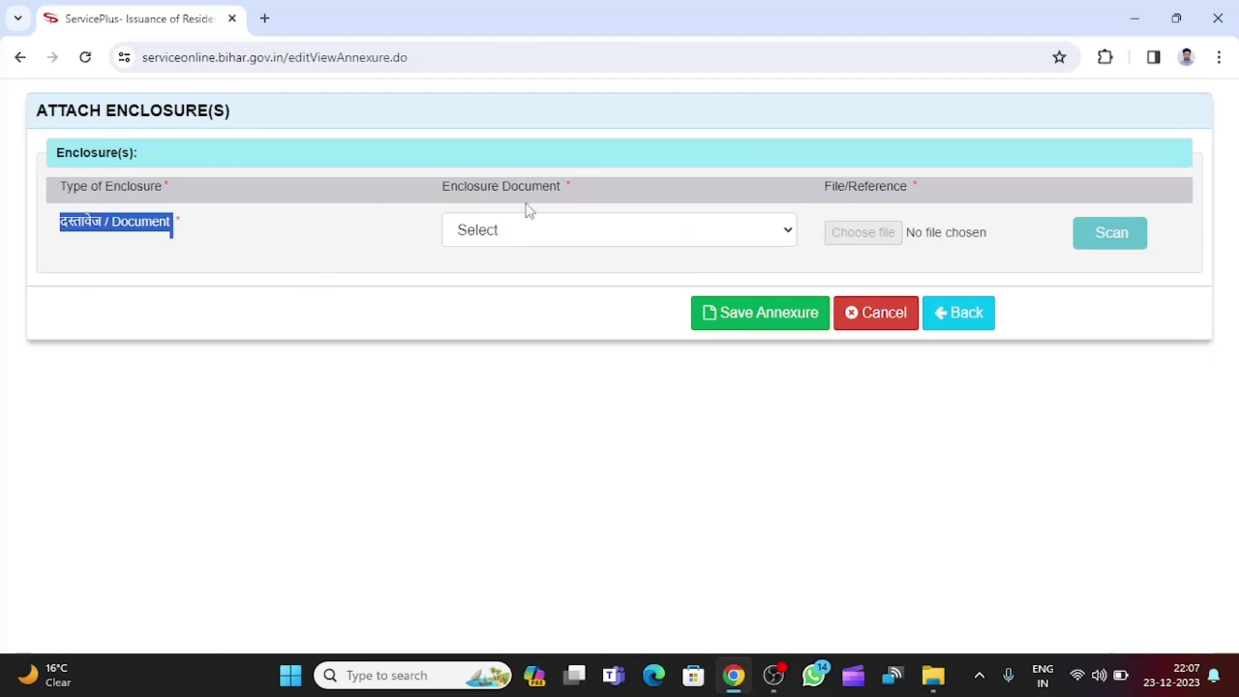
pyautogui.click(607, 238)
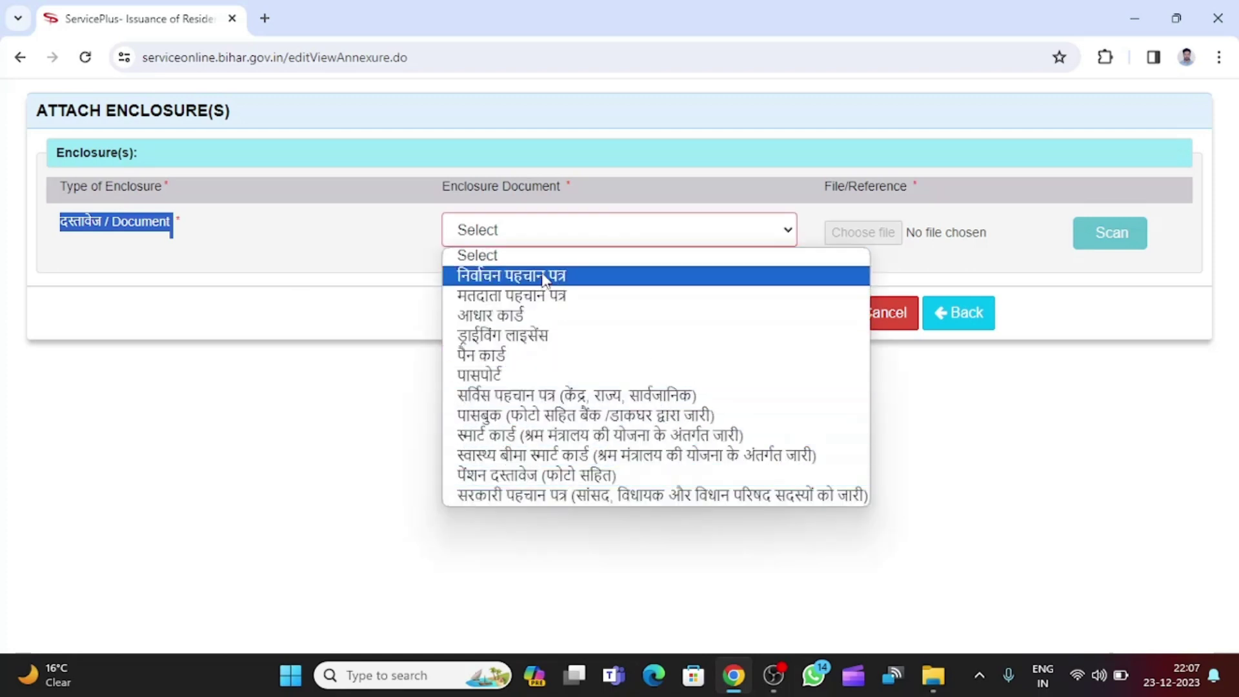
pyautogui.click(242, 222)
pyautogui.click(555, 231)
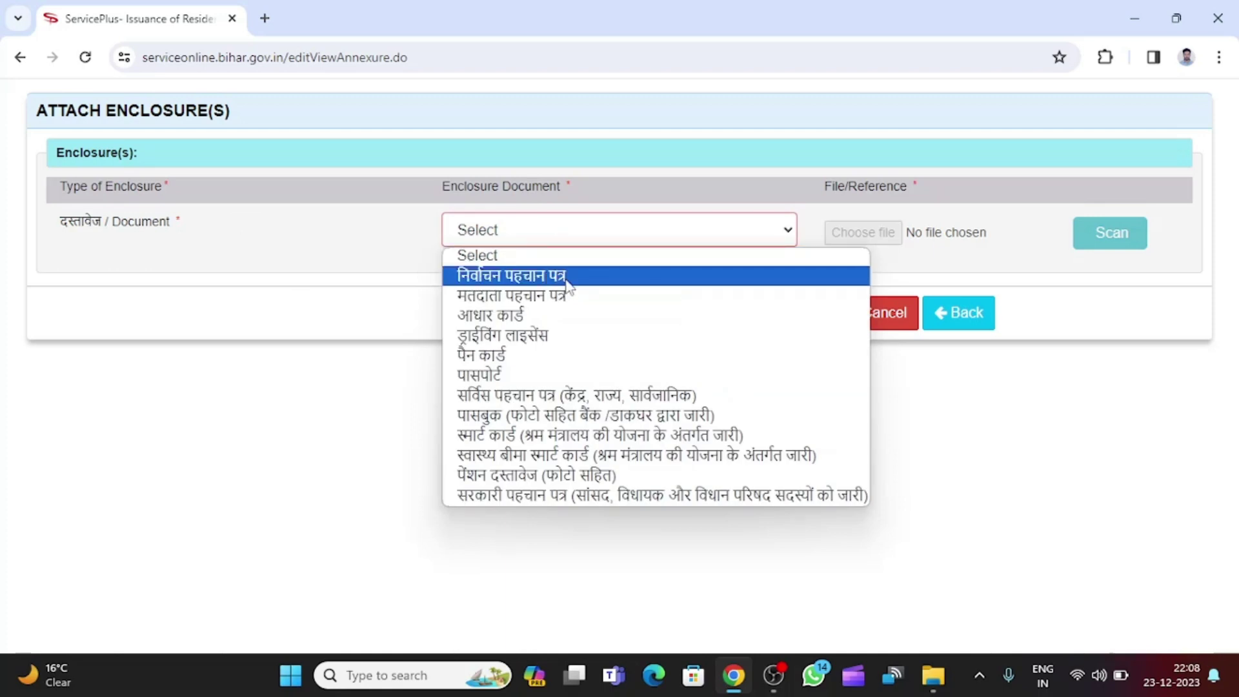
pyautogui.click(567, 281)
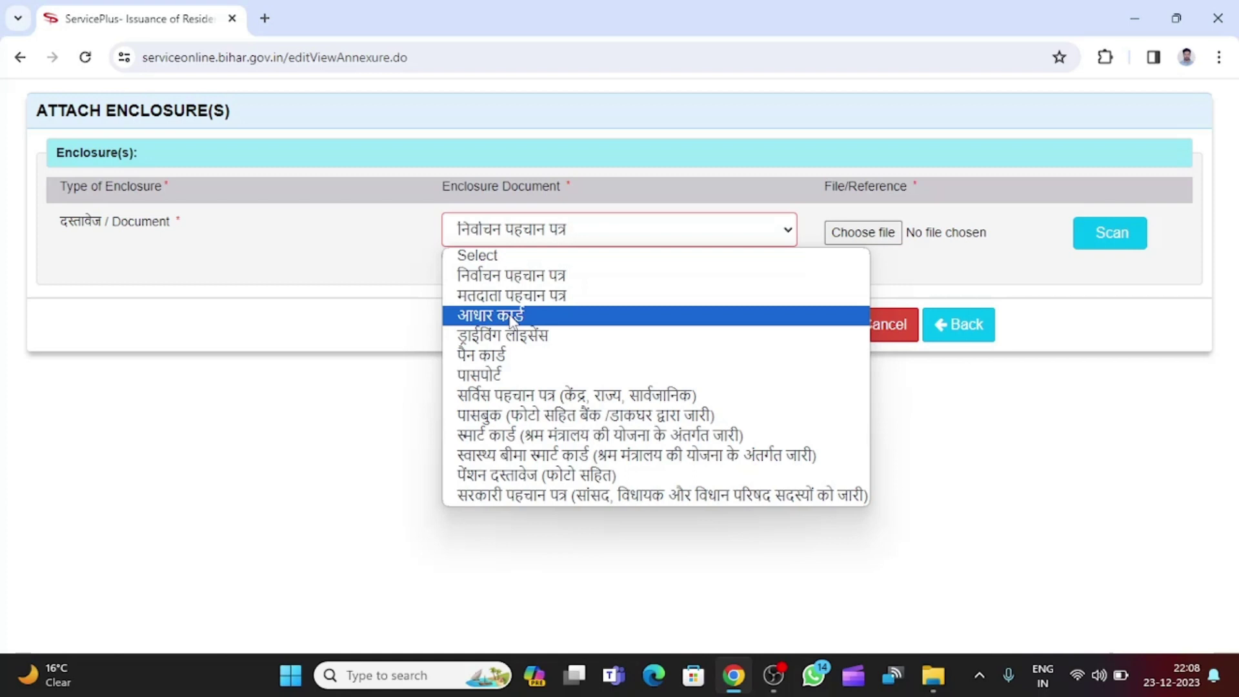
pyautogui.click(510, 318)
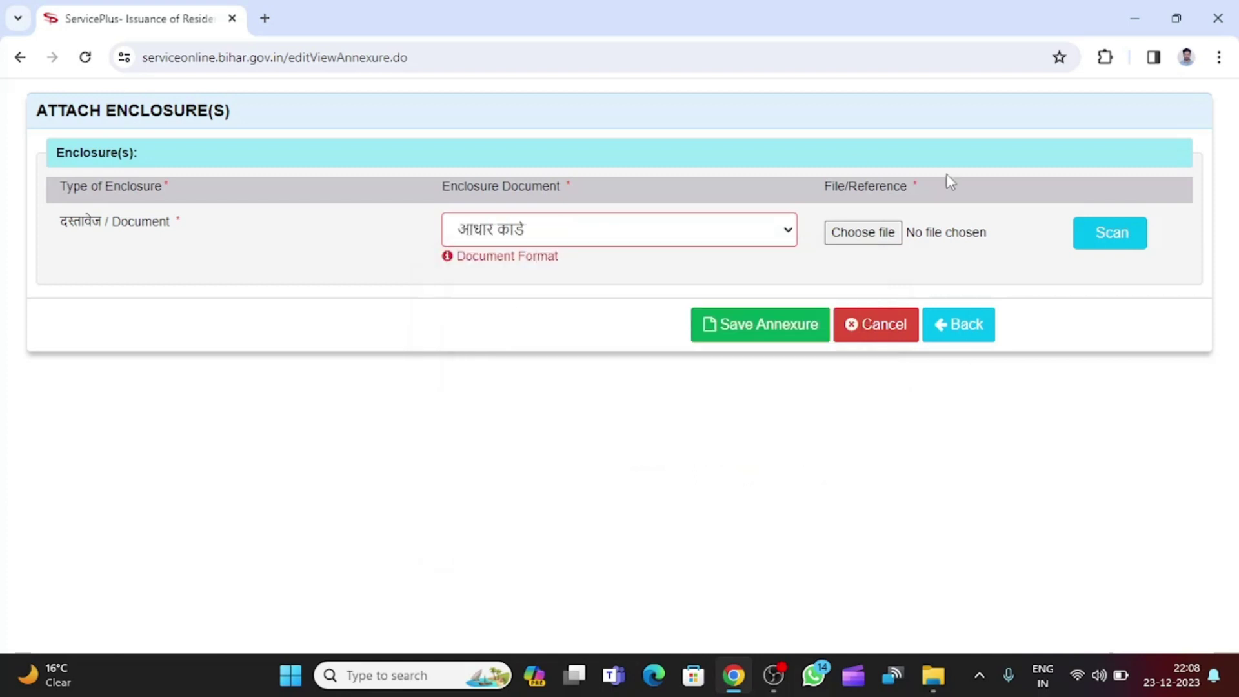
pyautogui.click(721, 243)
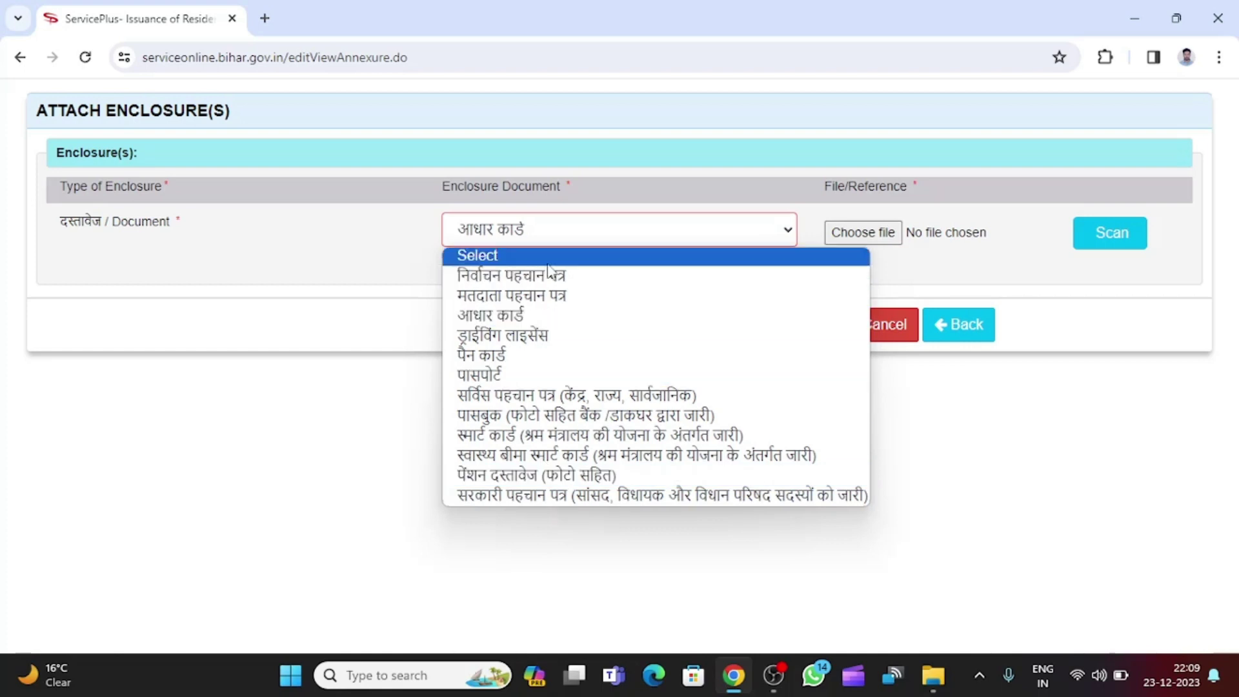
pyautogui.click(529, 319)
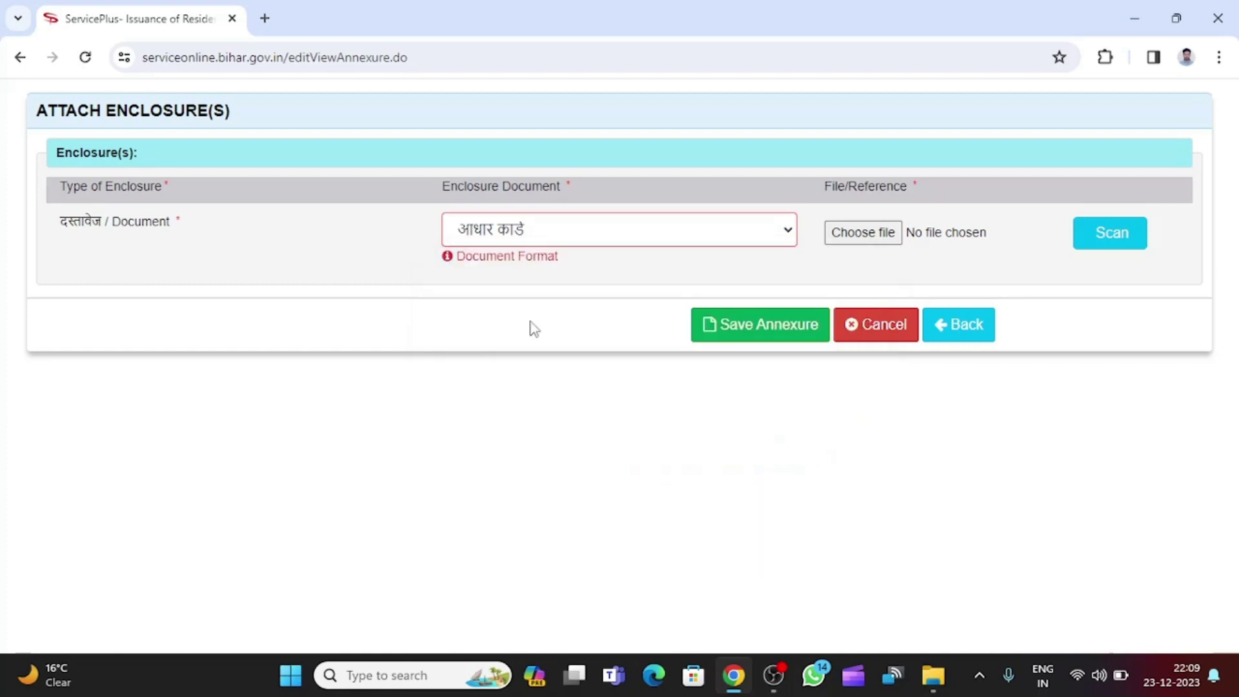
# Attach Aadhaar-sample.png from the Desktop and save it as the आधार कार्ड annexure.
pyautogui.click(876, 235)
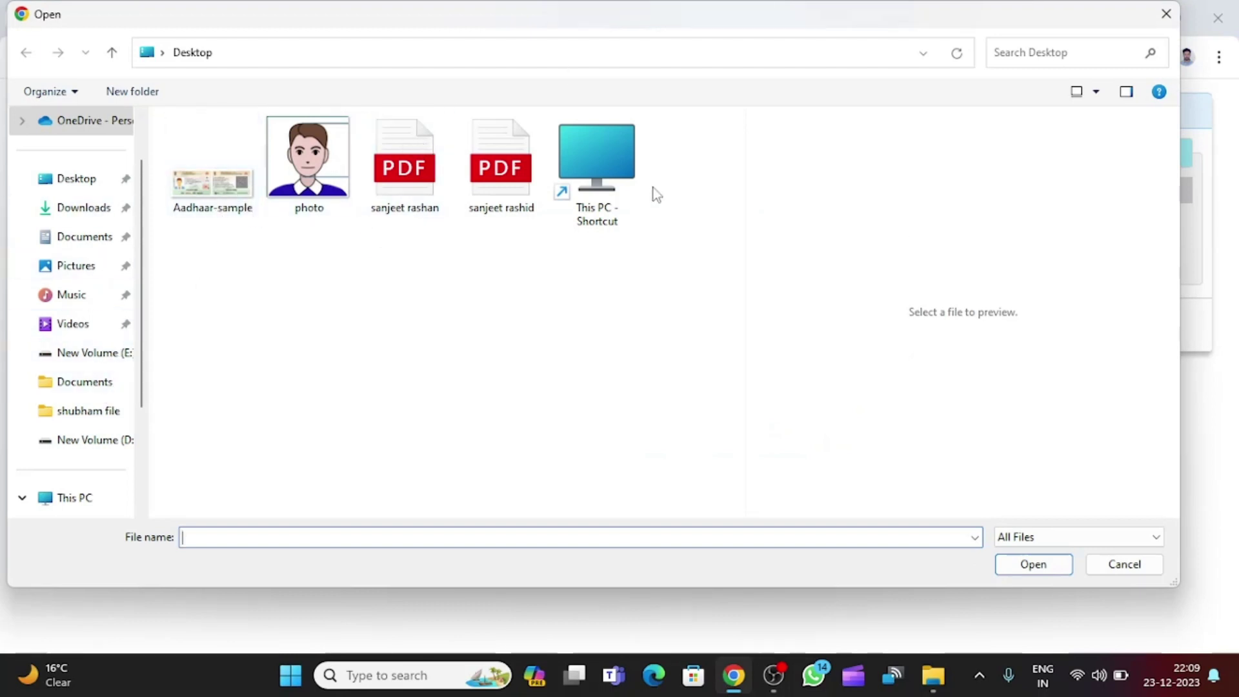
pyautogui.click(208, 186)
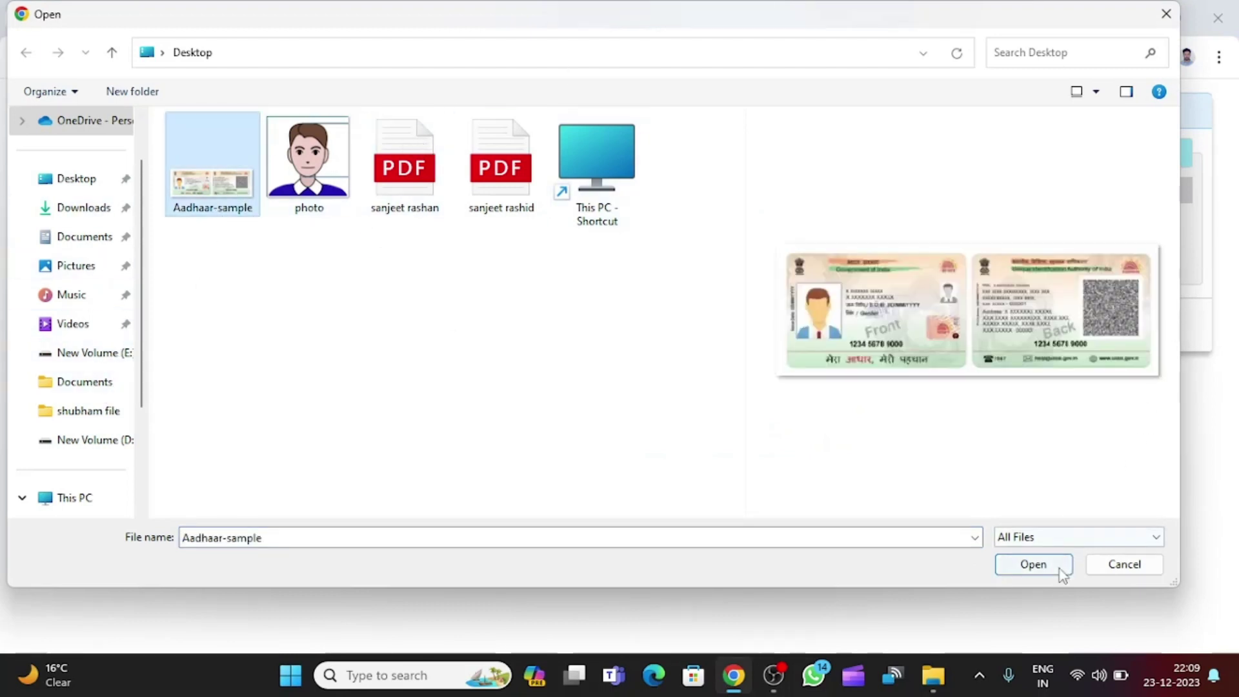
pyautogui.click(1060, 568)
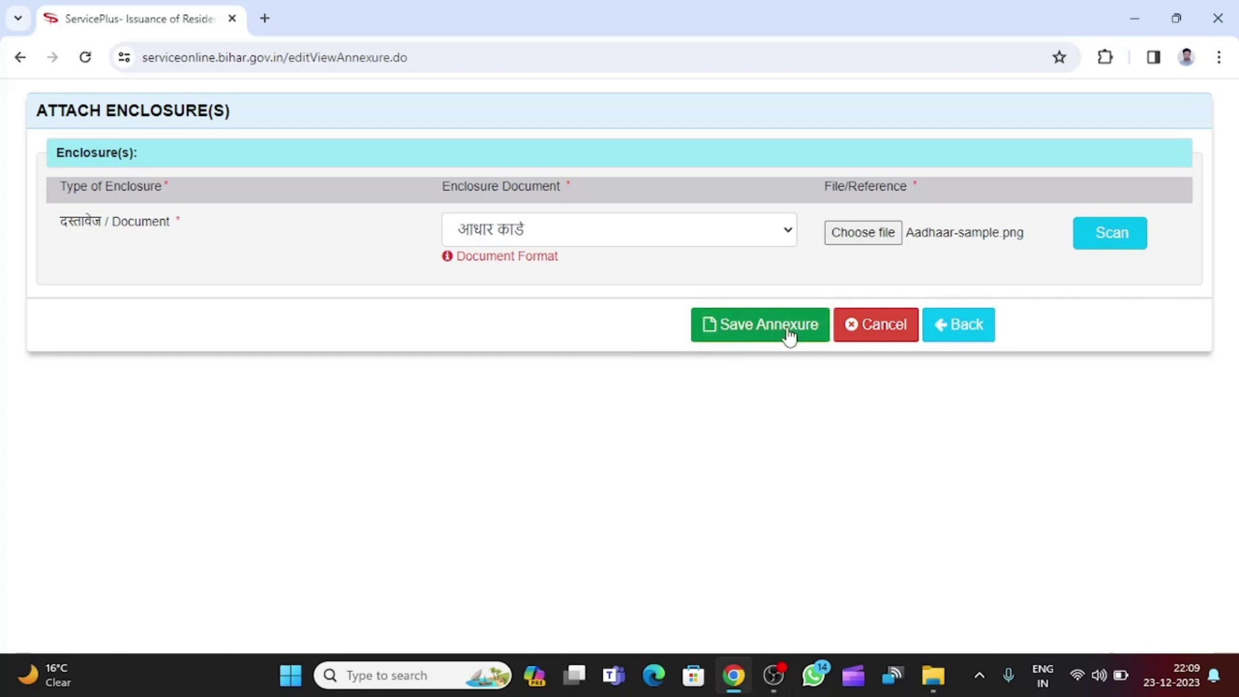
pyautogui.click(762, 329)
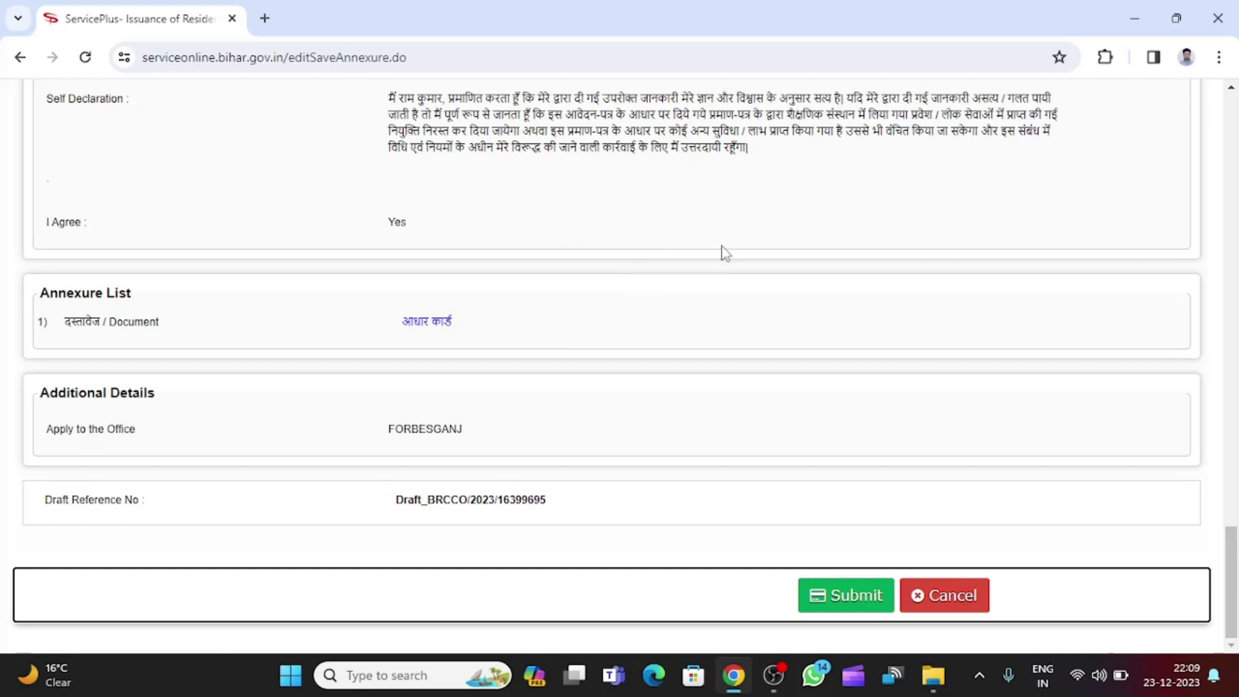
# View the attached आधार कार्ड annexure document, close its preview, and submit the application.
pyautogui.scroll(4, 723, 252)
pyautogui.scroll(-4, 722, 253)
pyautogui.moveTo(67, 325); pyautogui.dragTo(478, 337)
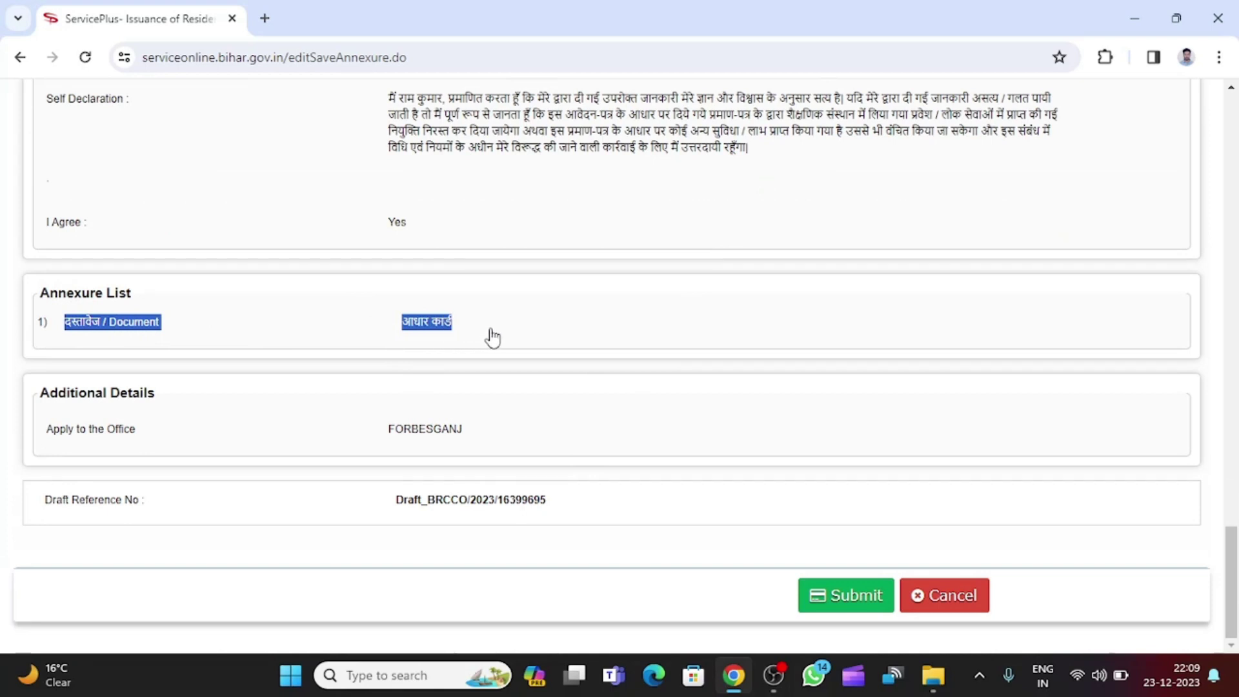
pyautogui.click(492, 338)
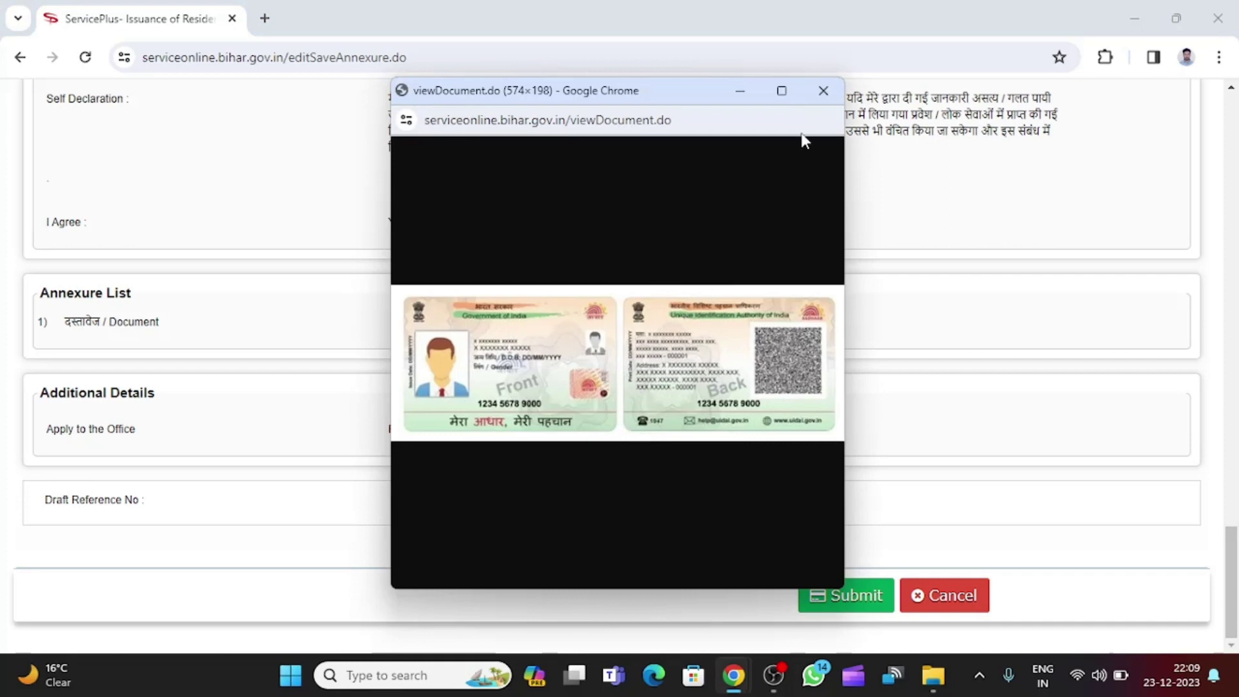
pyautogui.click(823, 91)
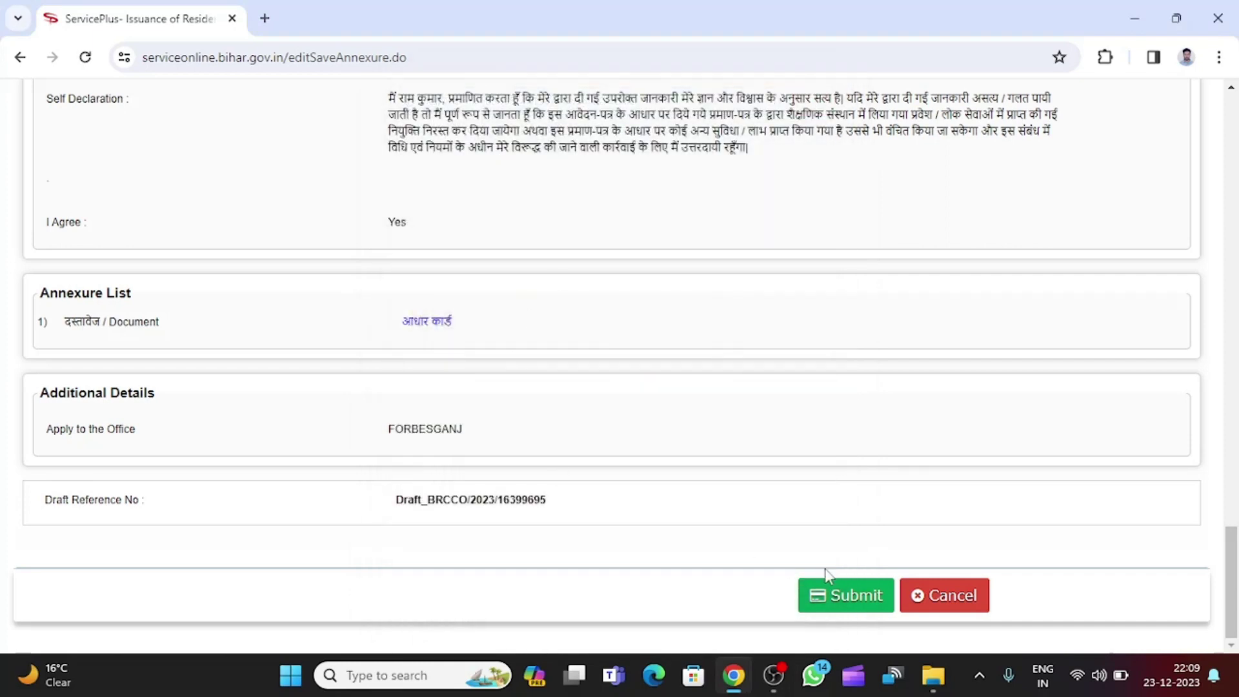
pyautogui.click(854, 597)
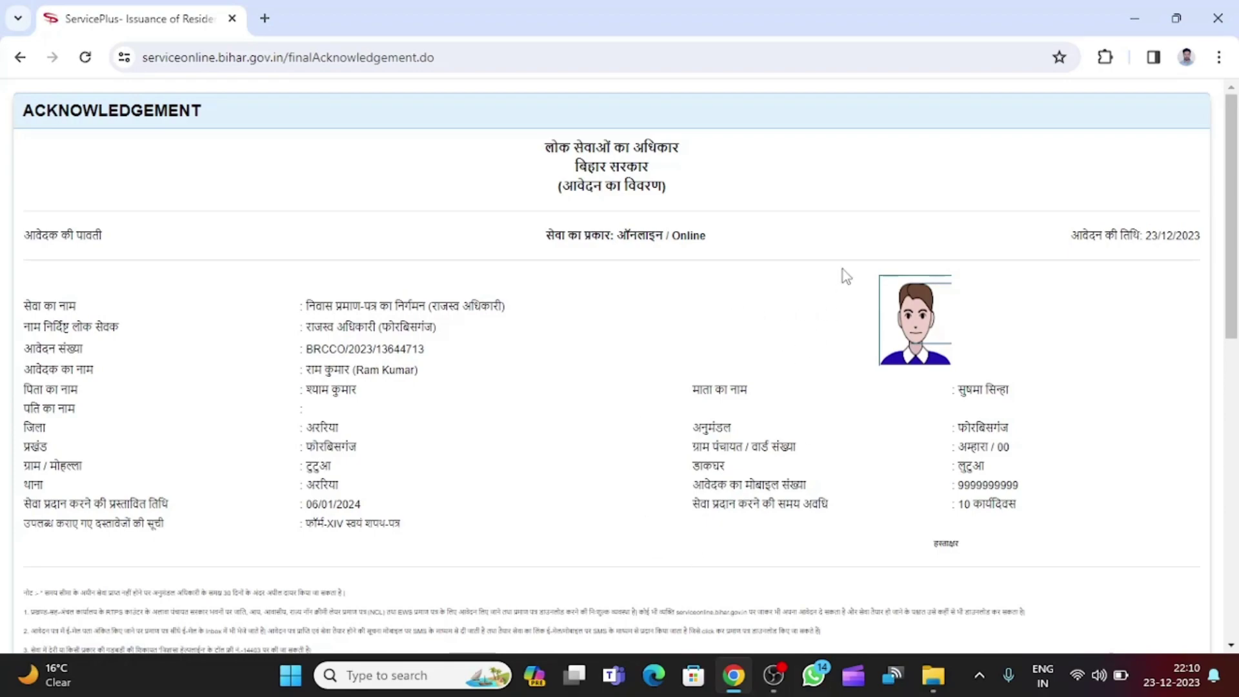
# Export the acknowledgement to PDF and start its download in IDM.
pyautogui.scroll(-10, 843, 269)
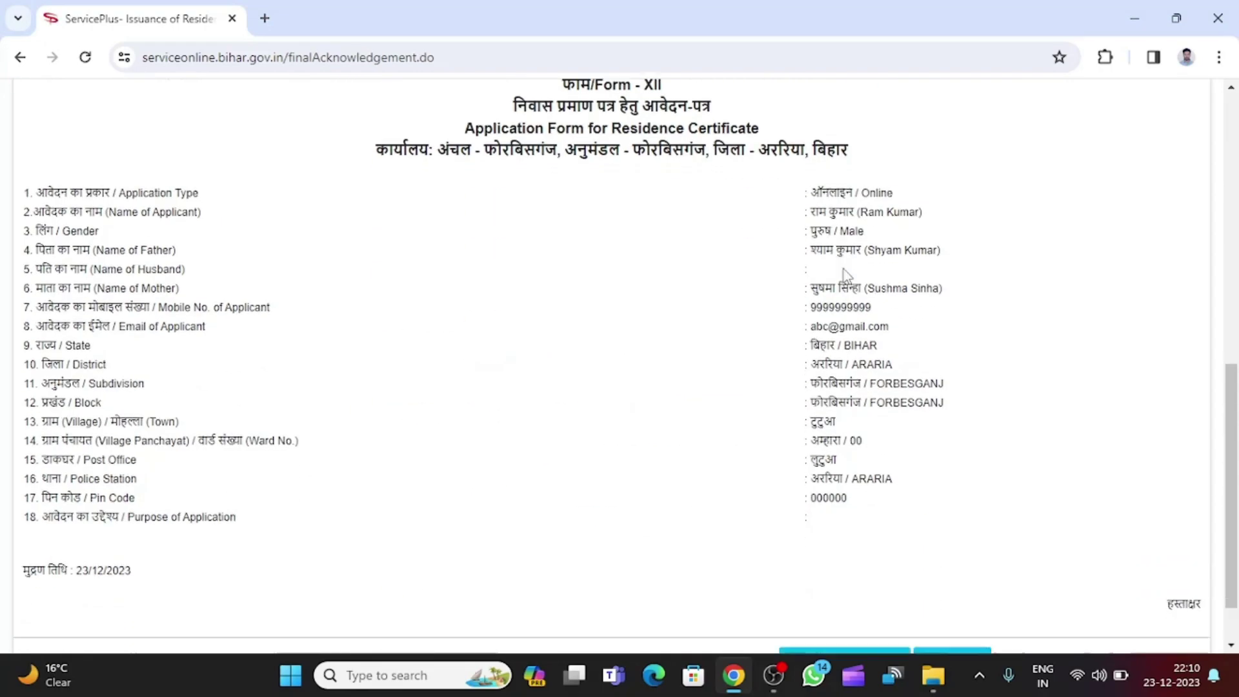
pyautogui.scroll(-2, 846, 274)
pyautogui.scroll(12, 903, 452)
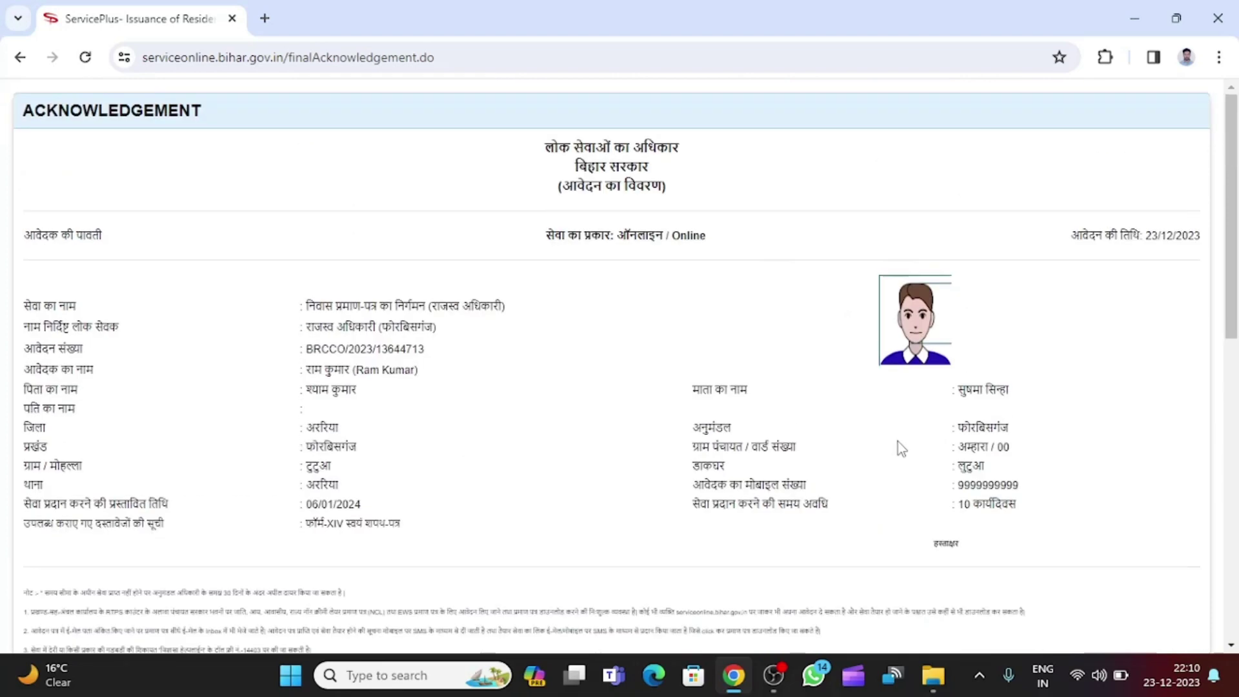
pyautogui.scroll(-12, 893, 381)
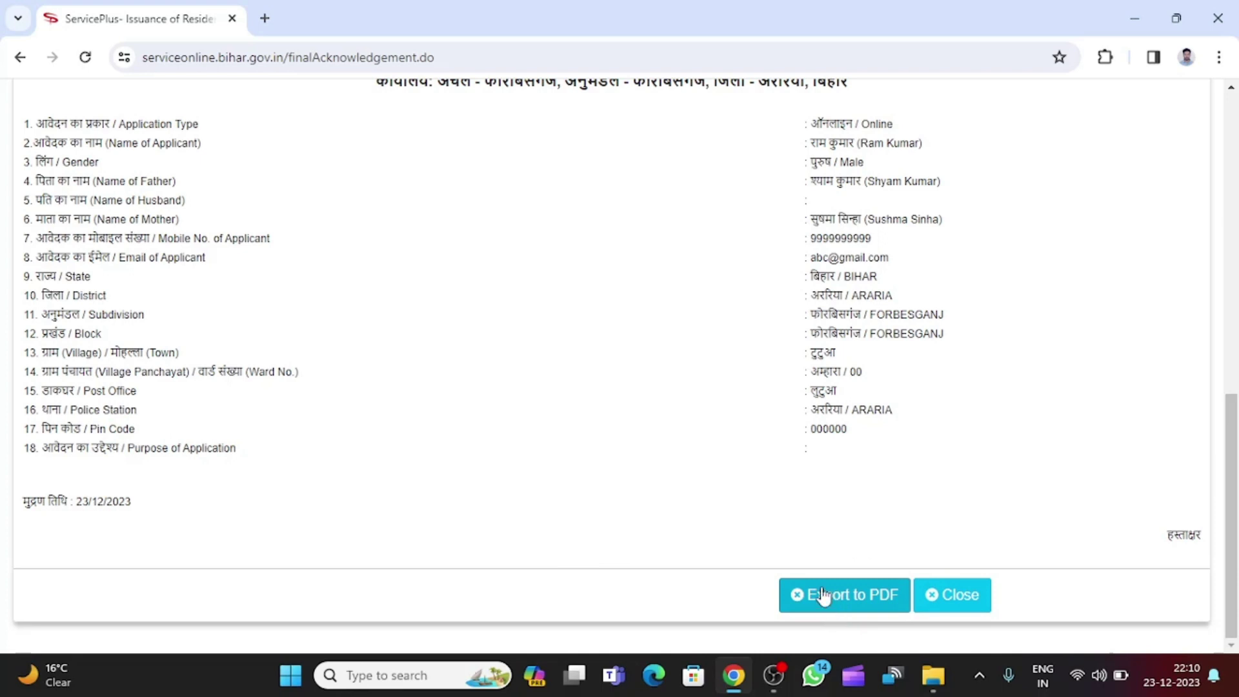
pyautogui.click(852, 604)
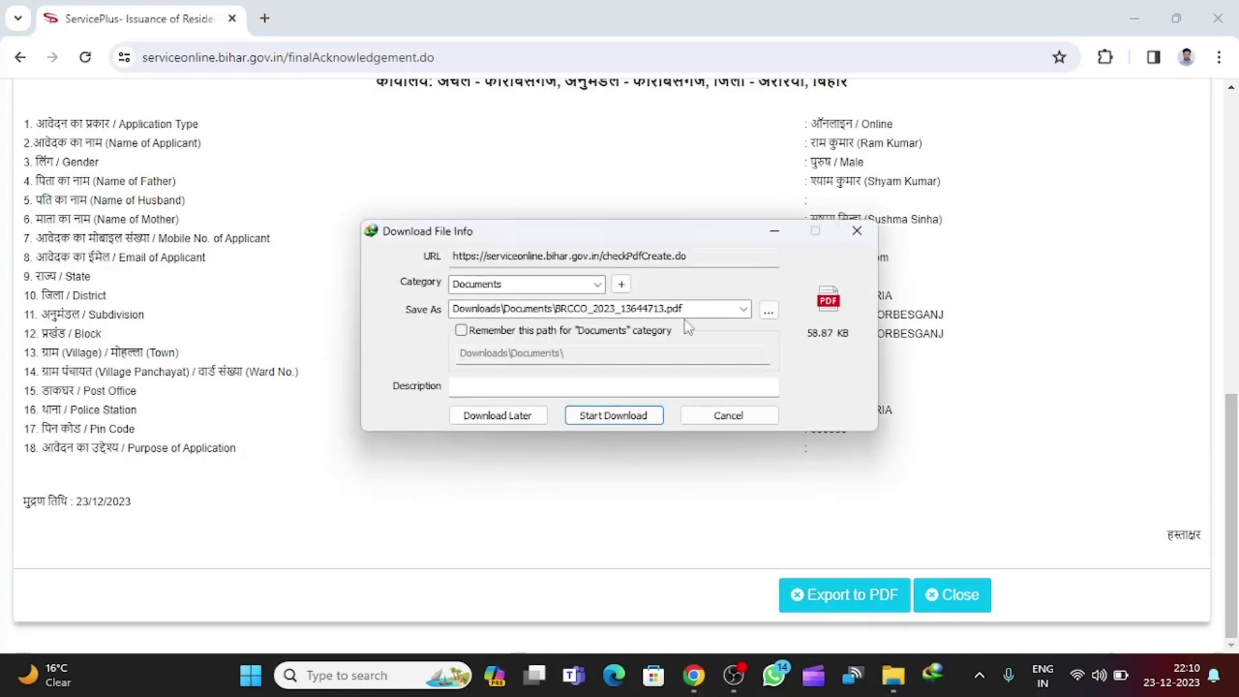
pyautogui.click(617, 411)
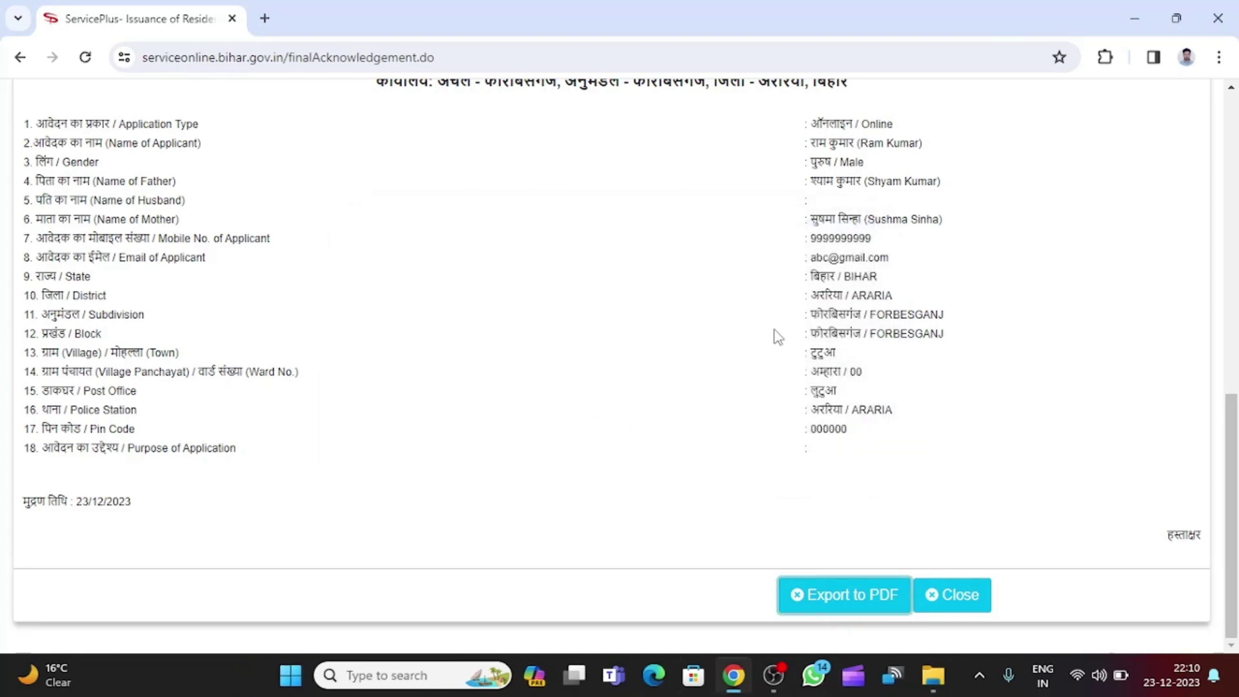
# Preview the two-page acknowledgement in the Ctrl+P print dialog, then cancel it.
pyautogui.scroll(15, 774, 334)
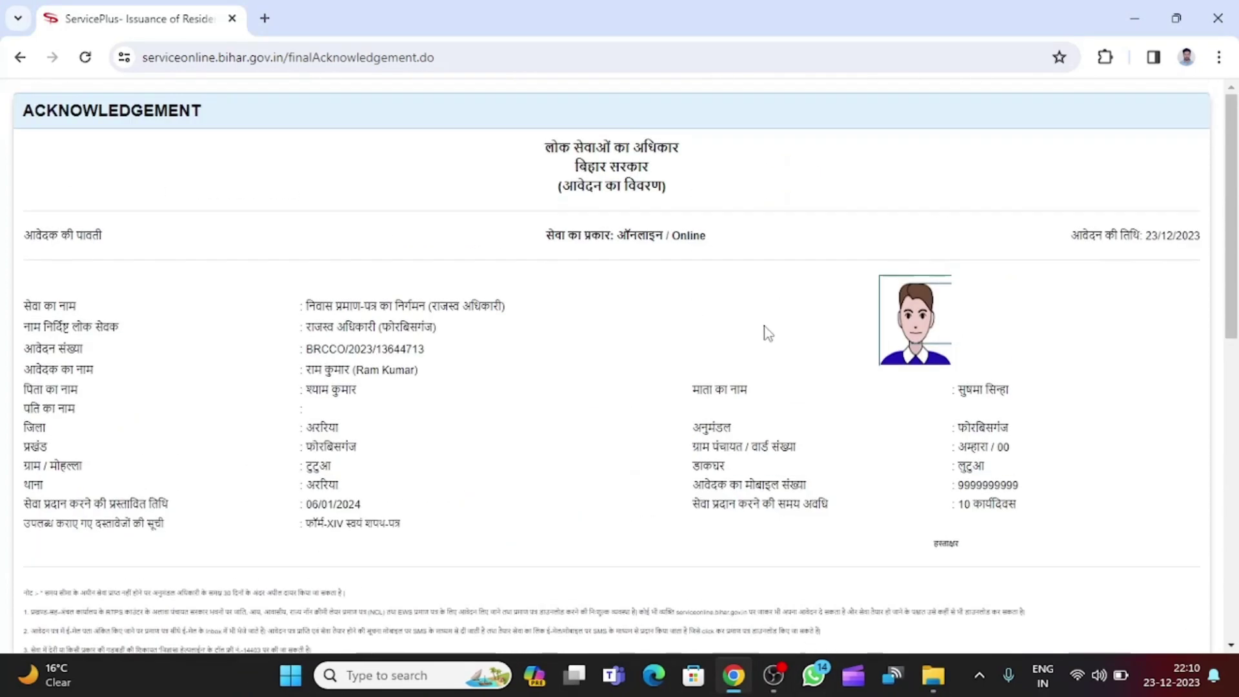
pyautogui.scroll(-7, 822, 316)
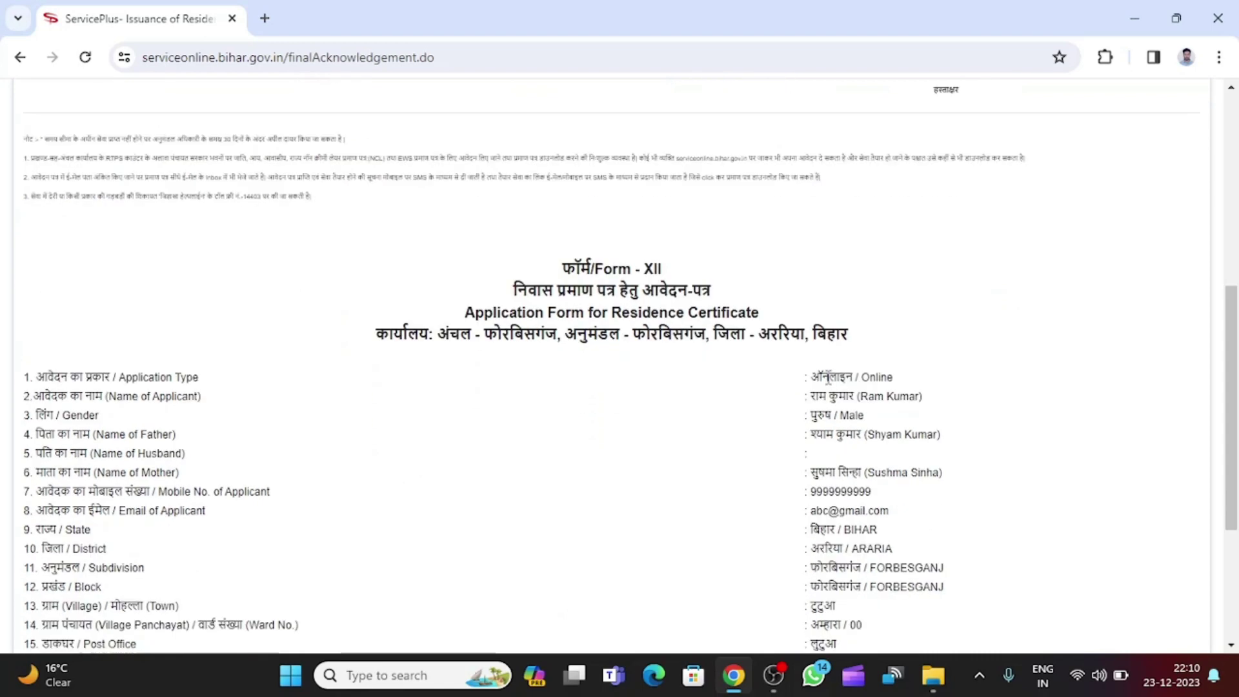
pyautogui.scroll(-4, 919, 399)
pyautogui.scroll(11, 927, 401)
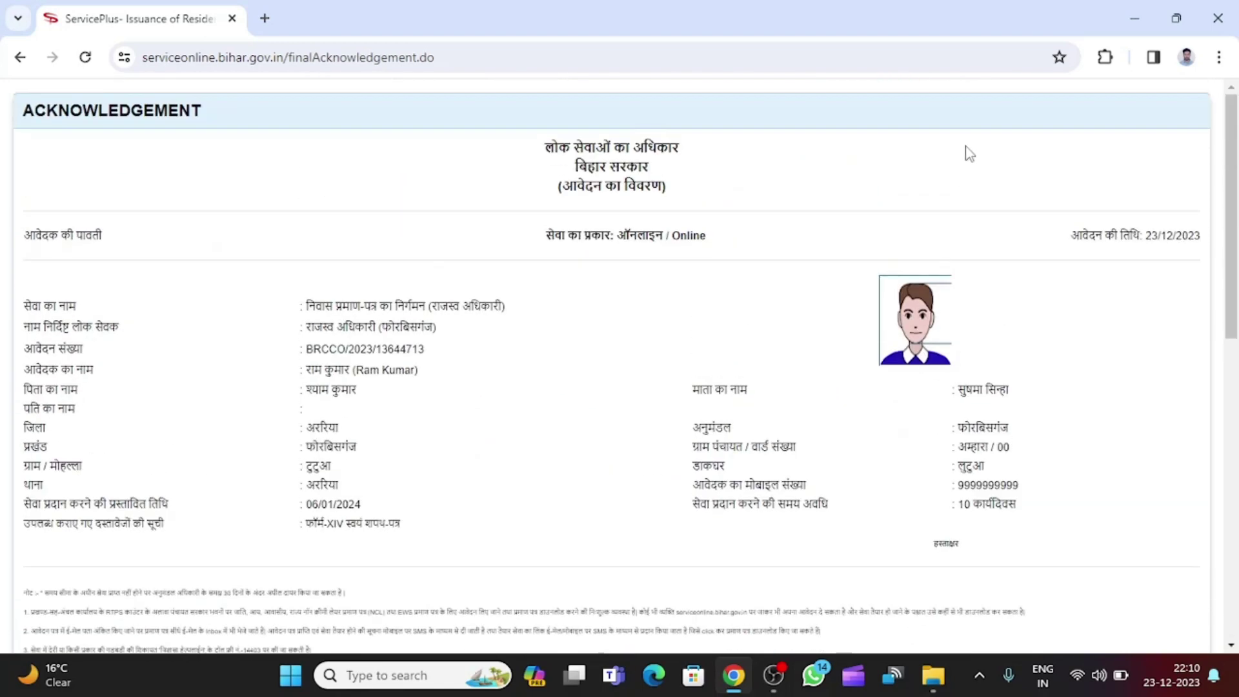
pyautogui.hotkey('ctrl', 'p')
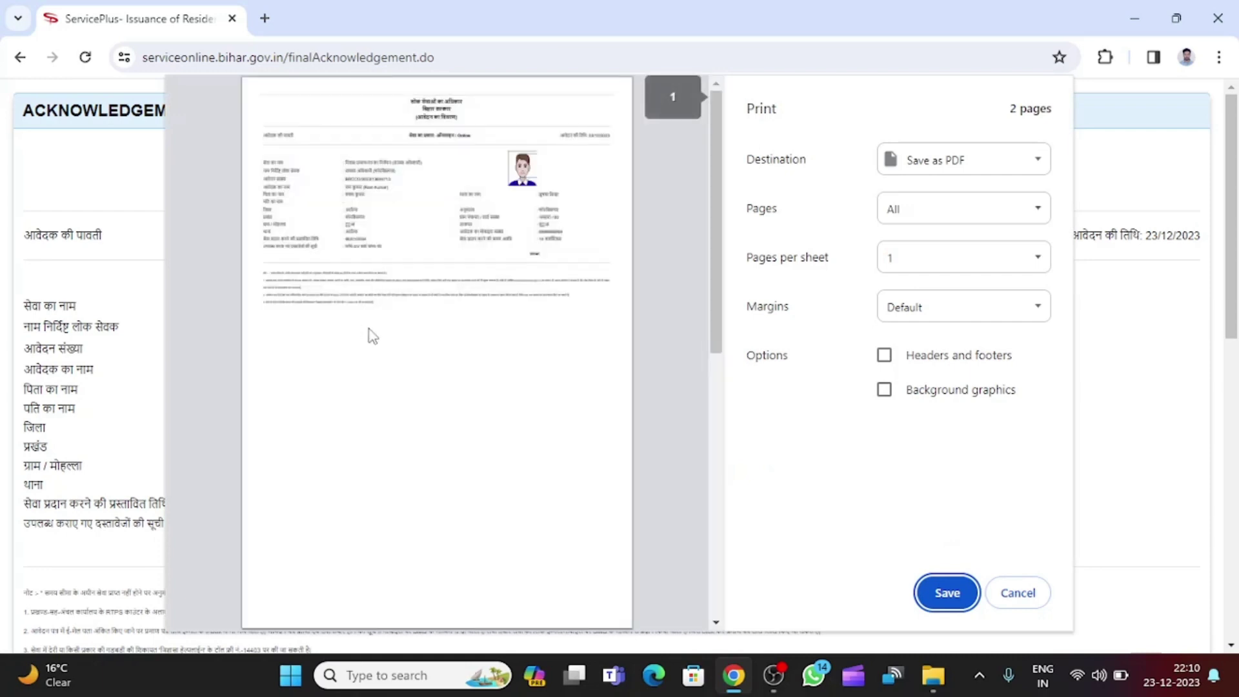
pyautogui.scroll(-7, 570, 351)
pyautogui.scroll(-2, 550, 393)
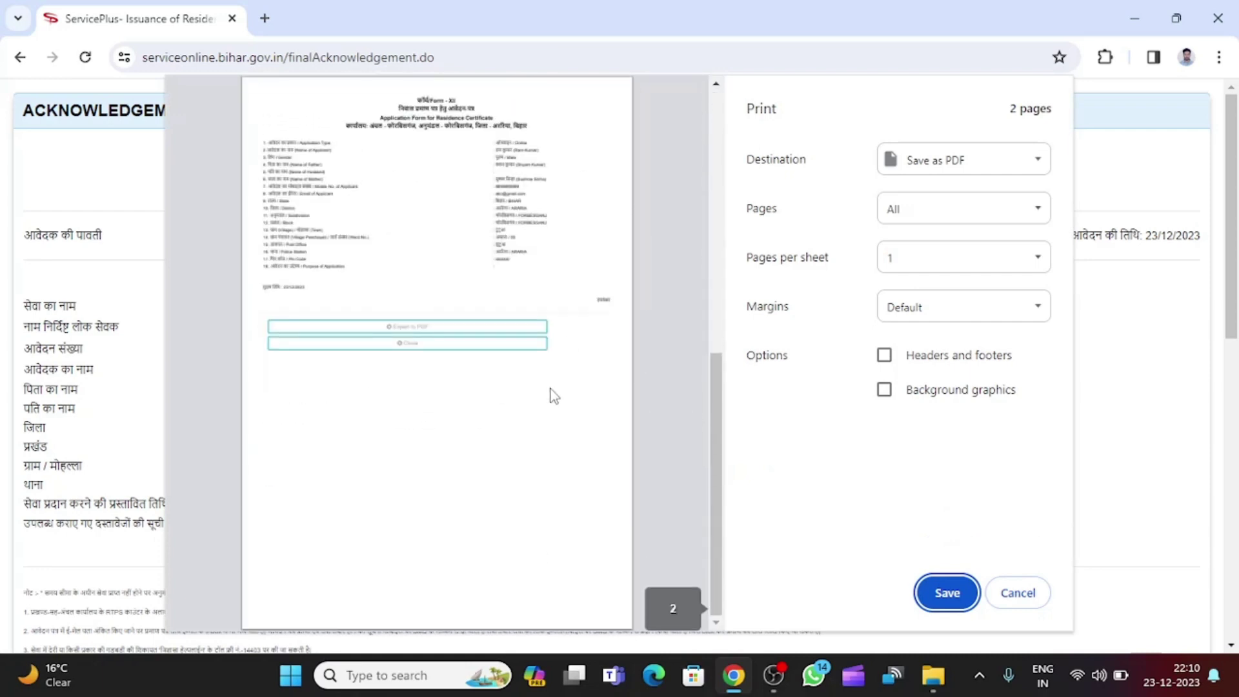
pyautogui.scroll(10, 543, 374)
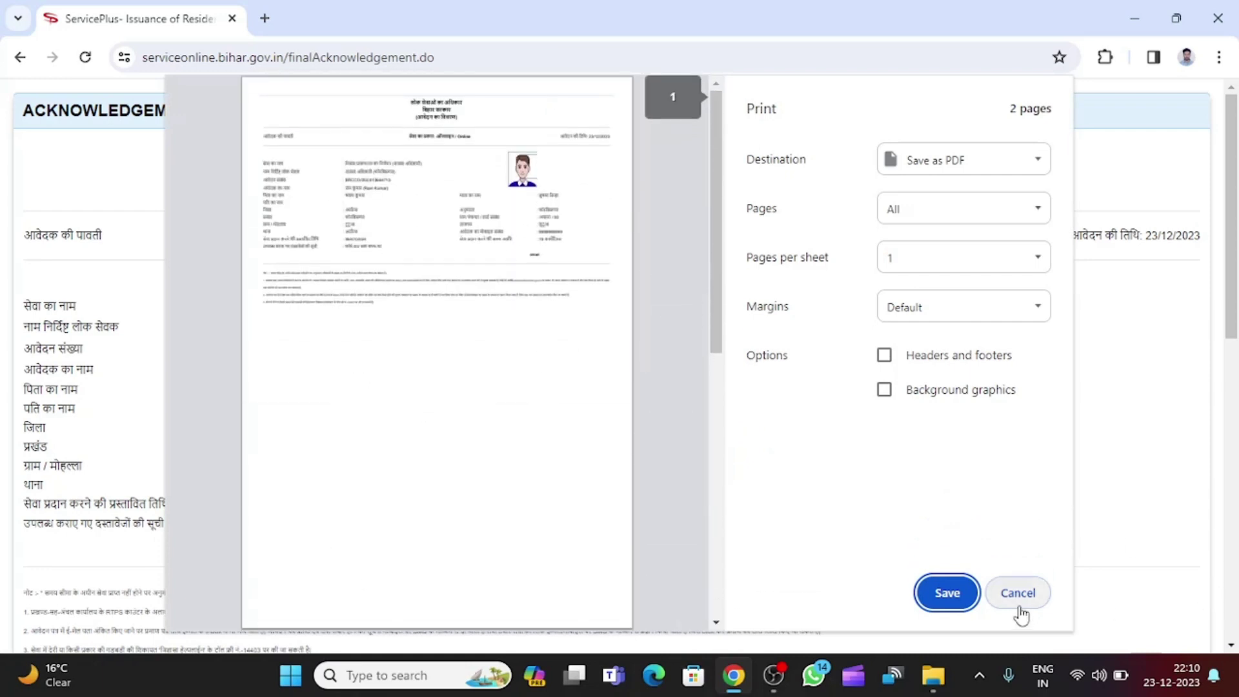
pyautogui.click(1017, 601)
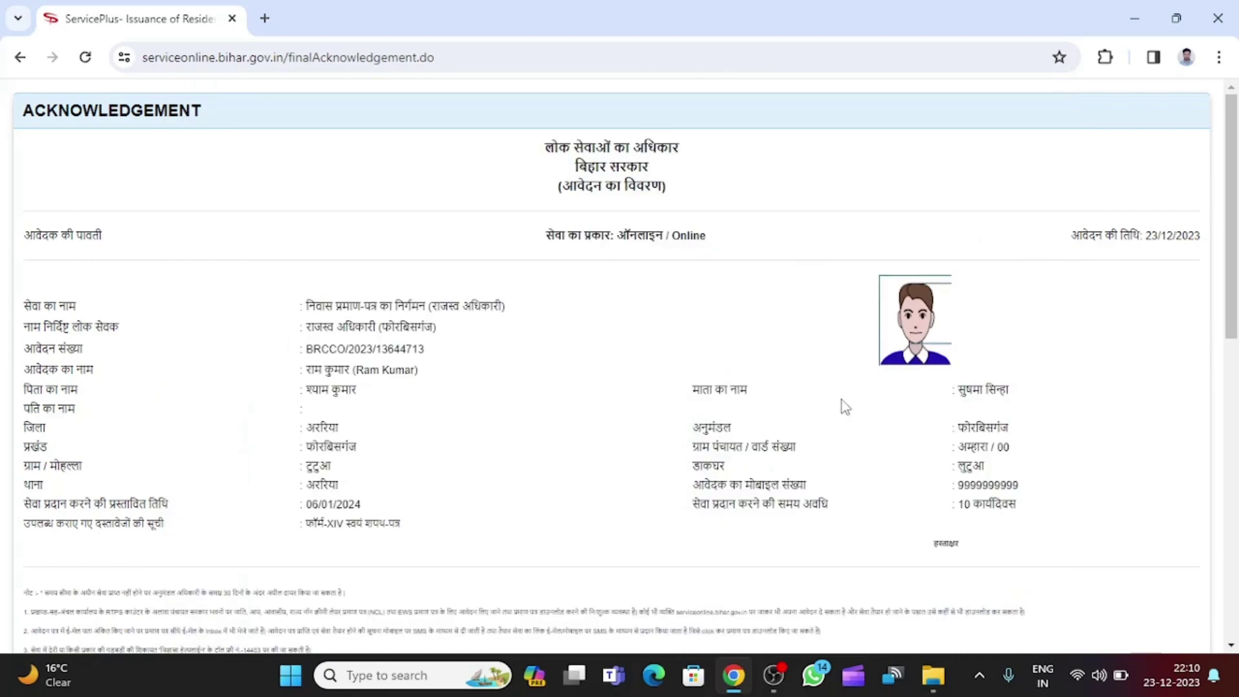
pyautogui.scroll(-3, 811, 403)
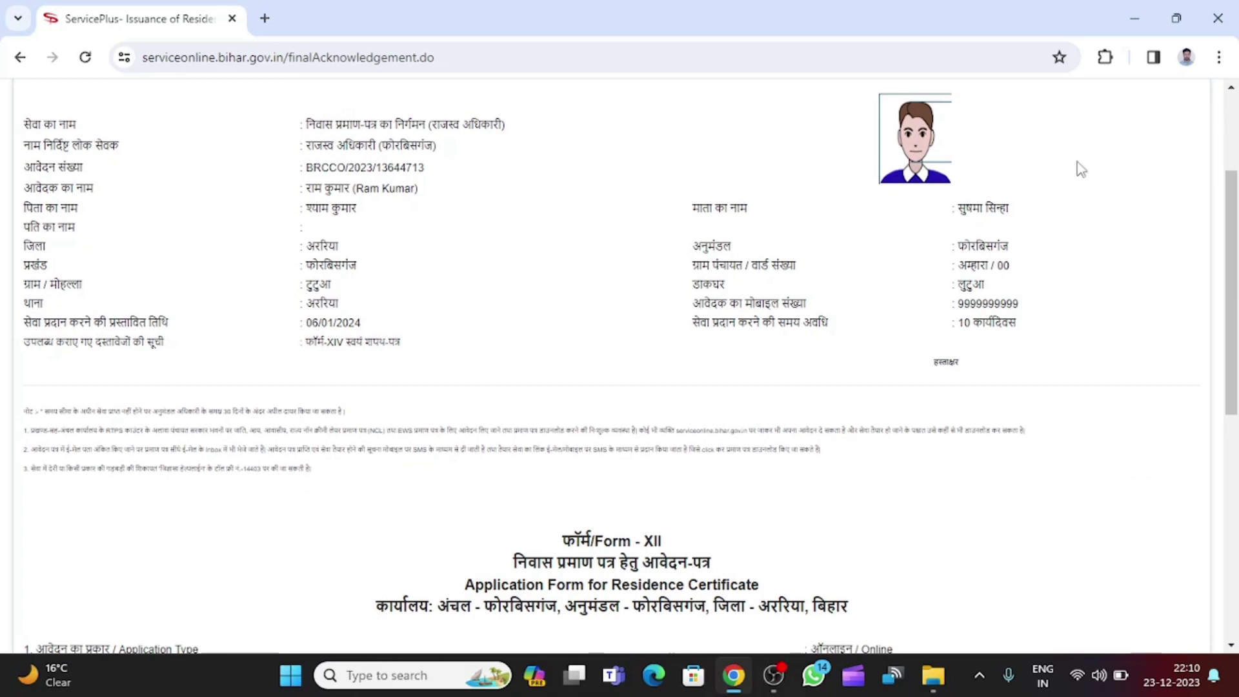
pyautogui.scroll(1, 687, 296)
pyautogui.scroll(3, 688, 295)
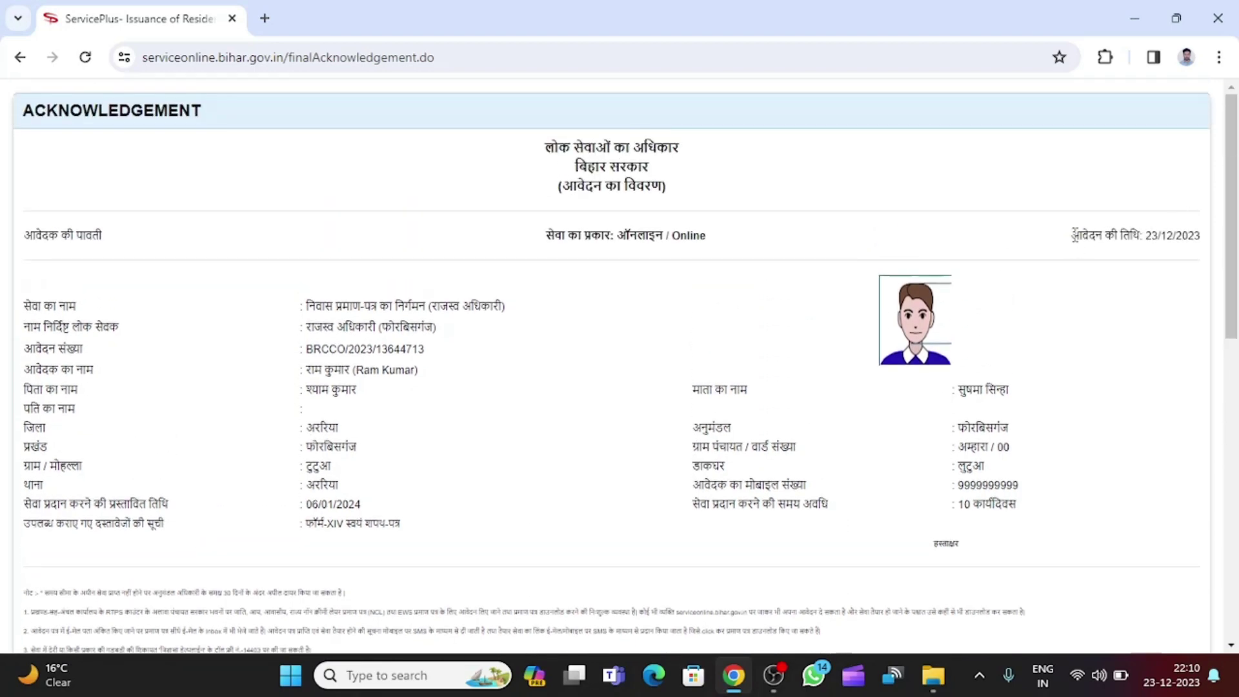
pyautogui.moveTo(1071, 237)
pyautogui.mouseDown()
pyautogui.moveTo(1204, 242)
pyautogui.moveTo(1074, 240)
pyautogui.mouseUp()
pyautogui.click(1203, 236)
pyautogui.click(1091, 241)
pyautogui.scroll(-1, 746, 326)
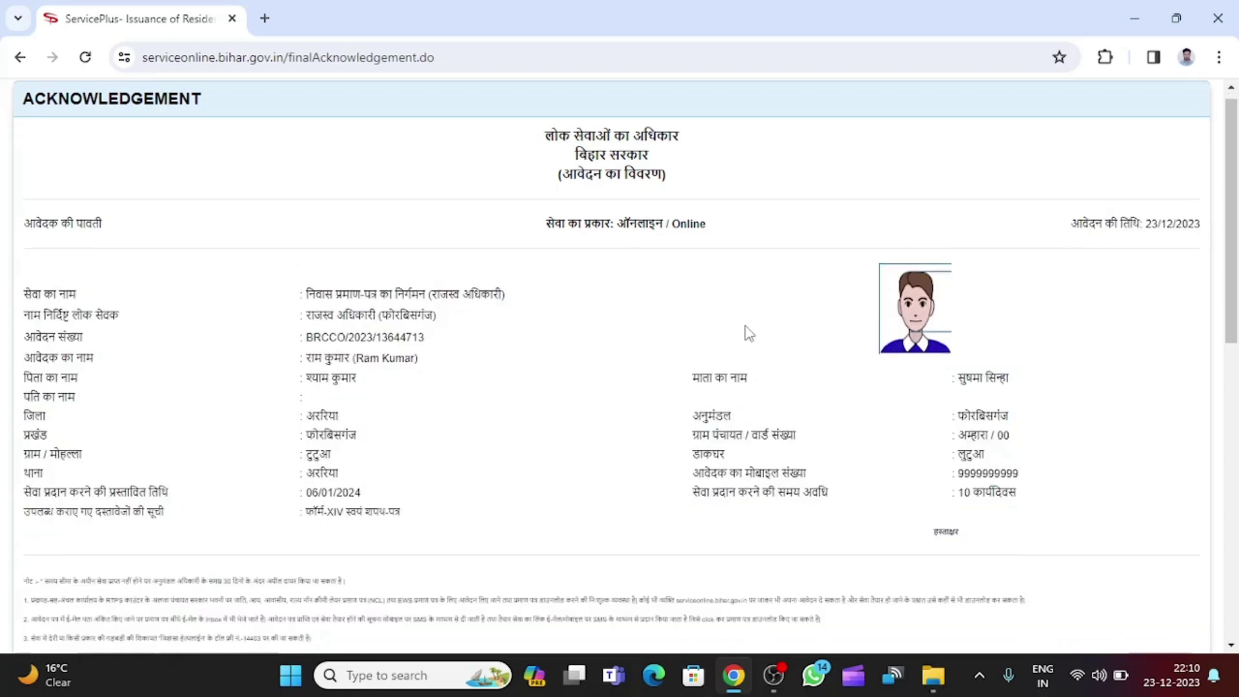
pyautogui.scroll(-2, 749, 333)
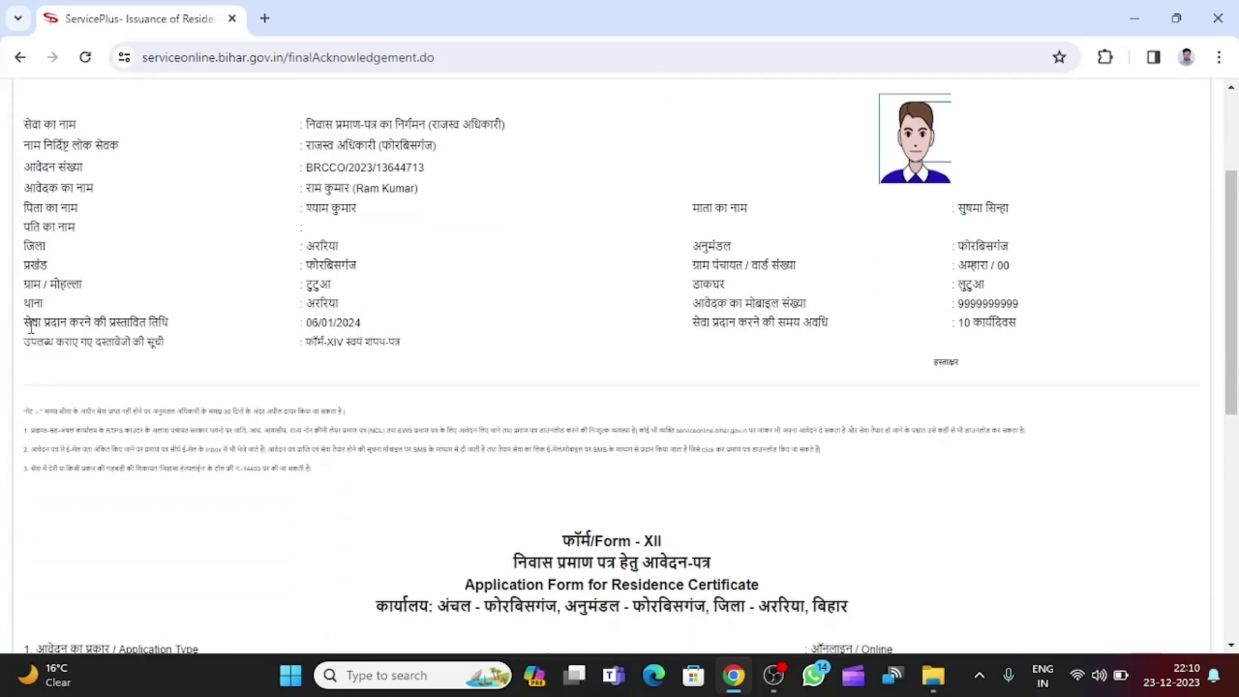
pyautogui.moveTo(31, 318); pyautogui.dragTo(169, 326)
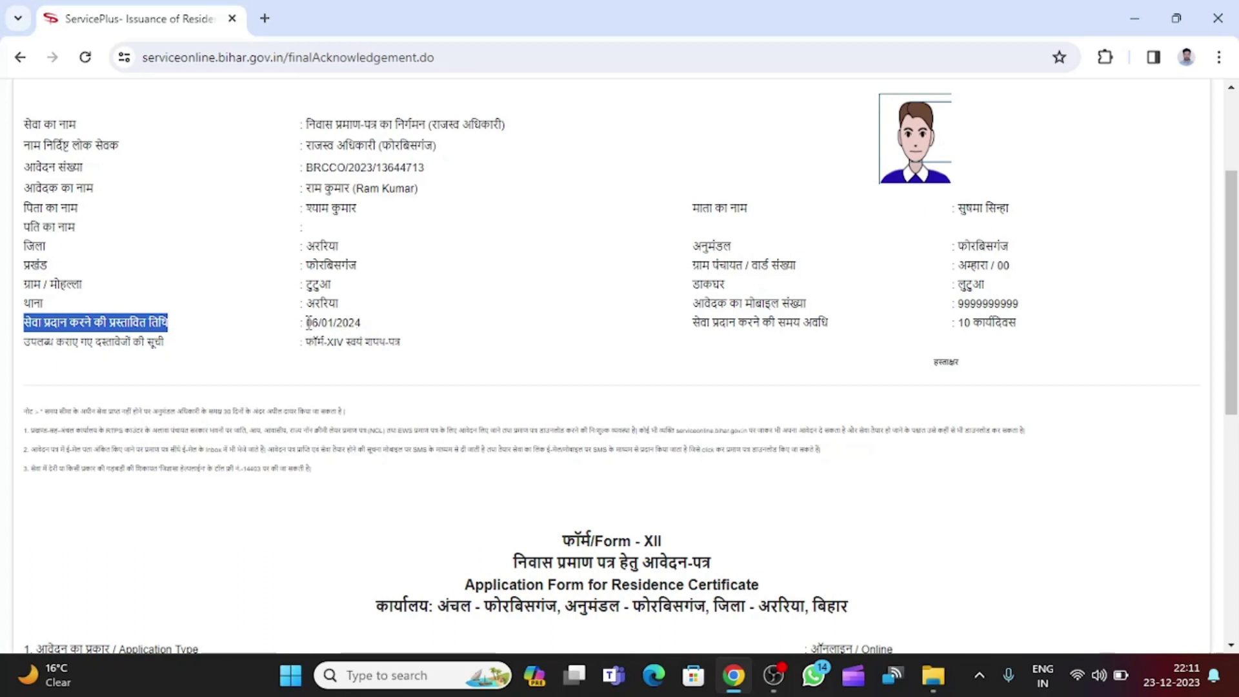
pyautogui.moveTo(308, 322); pyautogui.dragTo(368, 324)
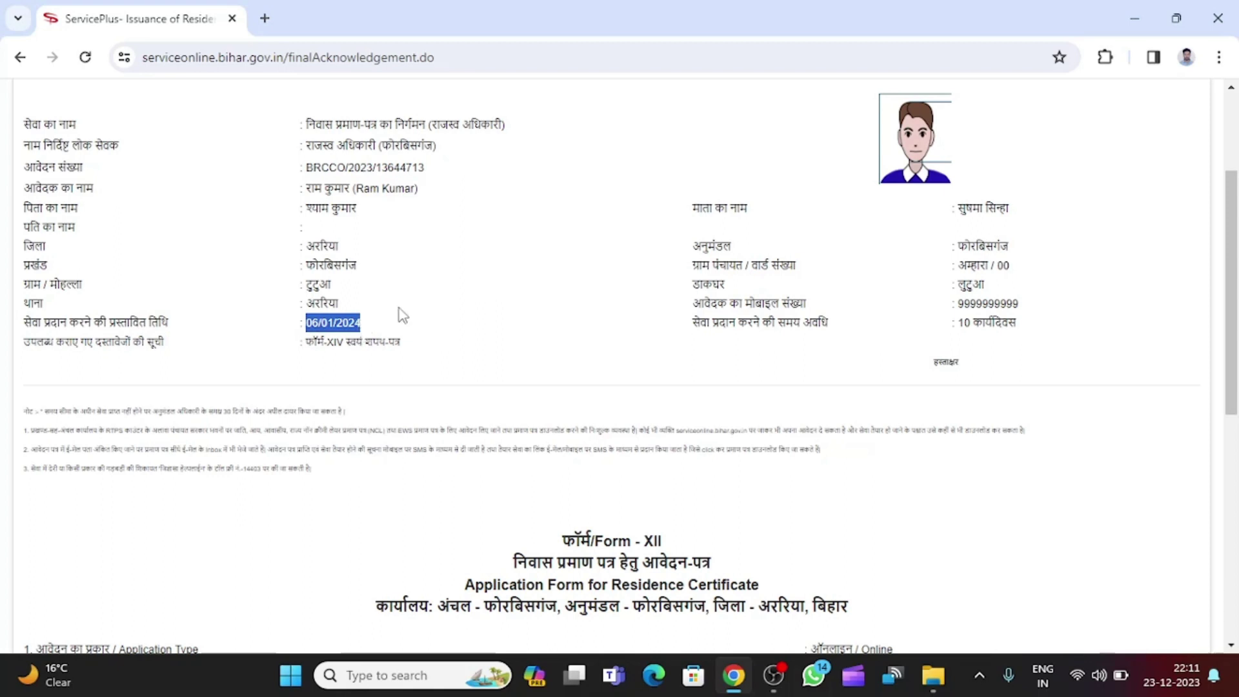
pyautogui.click(369, 330)
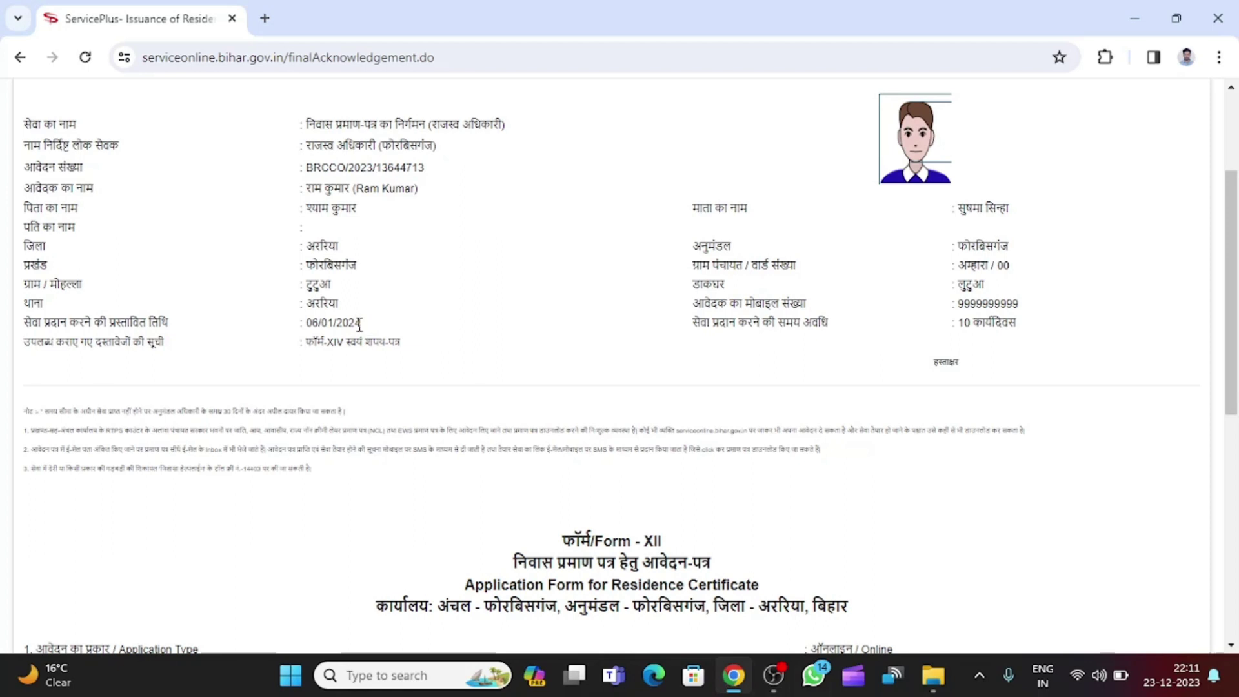
pyautogui.moveTo(359, 324); pyautogui.dragTo(309, 329)
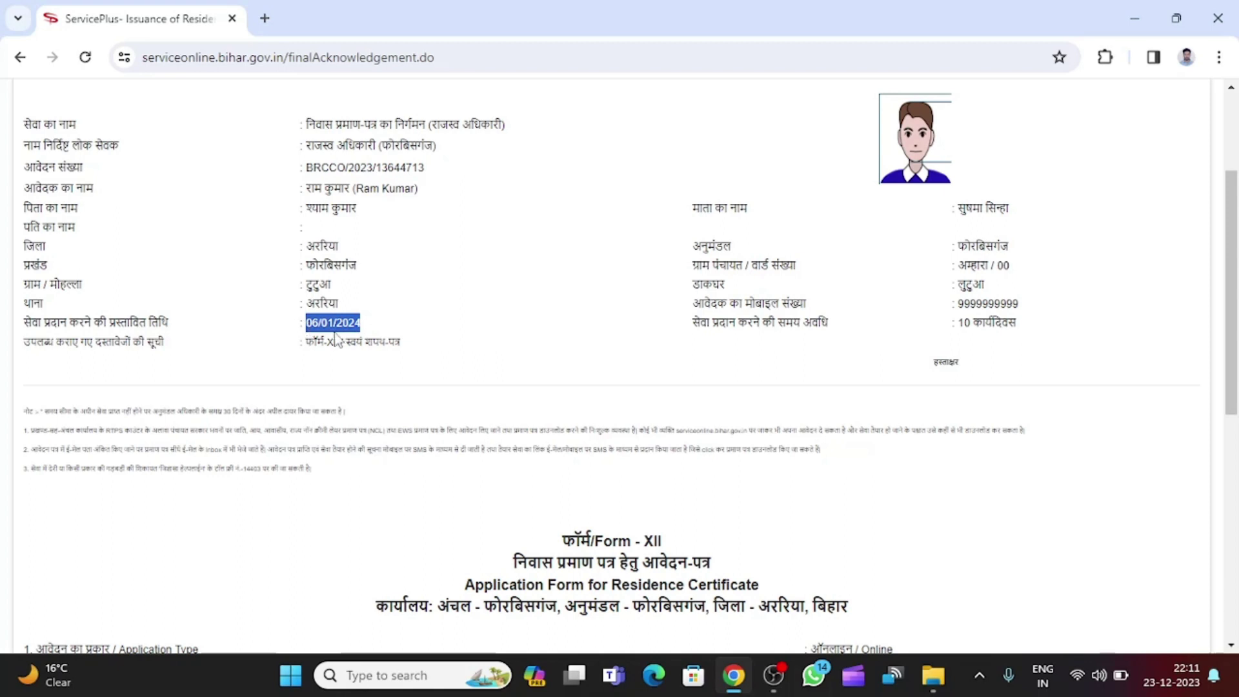
pyautogui.click(362, 324)
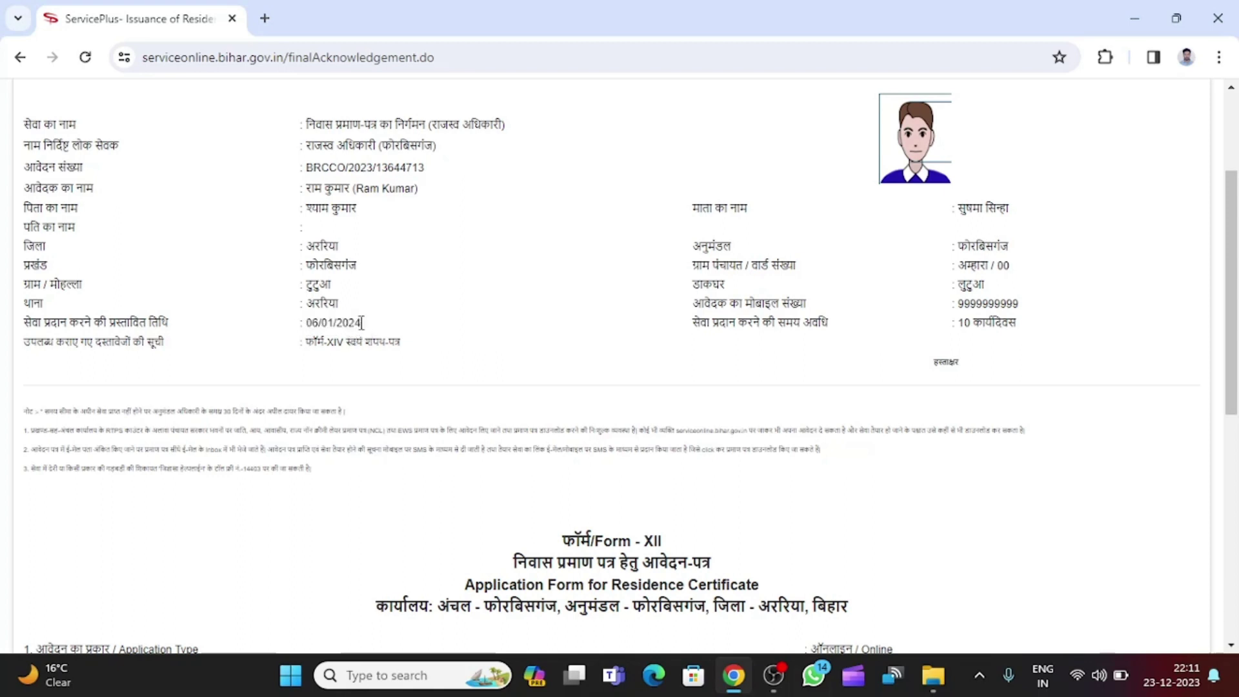
pyautogui.moveTo(362, 325); pyautogui.dragTo(309, 345)
pyautogui.click(710, 359)
pyautogui.scroll(-4, 681, 388)
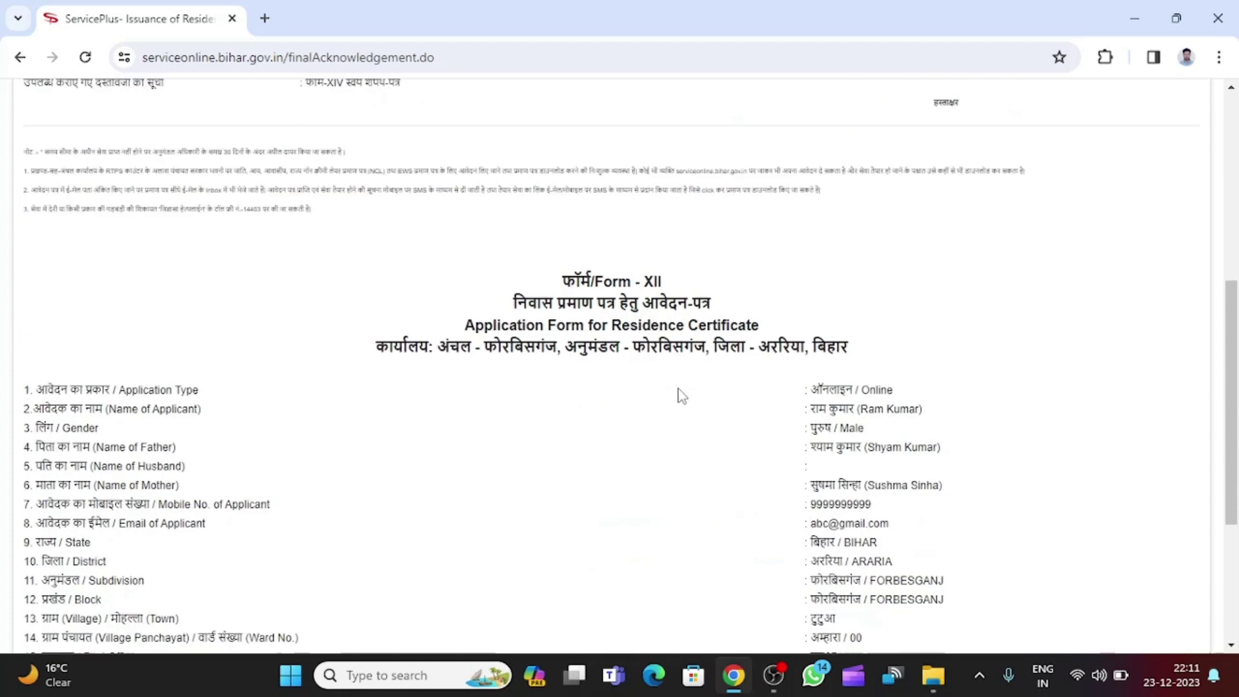
pyautogui.scroll(-4, 683, 395)
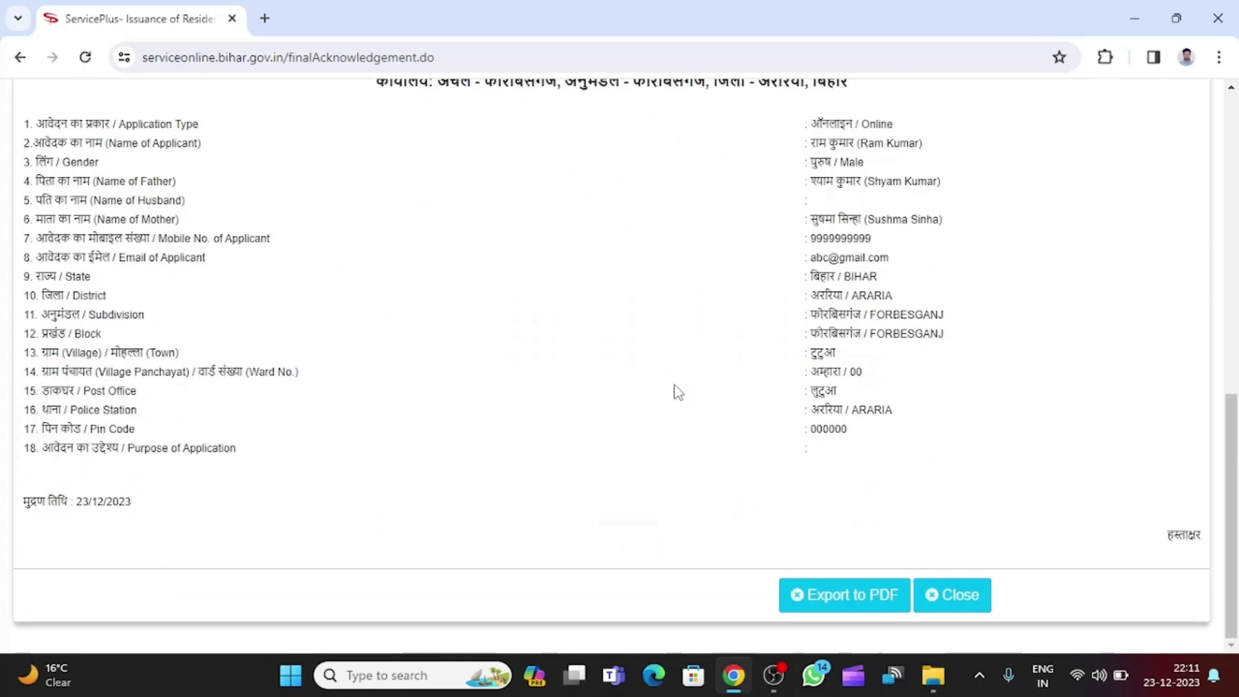
pyautogui.scroll(5, 677, 392)
pyautogui.scroll(-1, 676, 396)
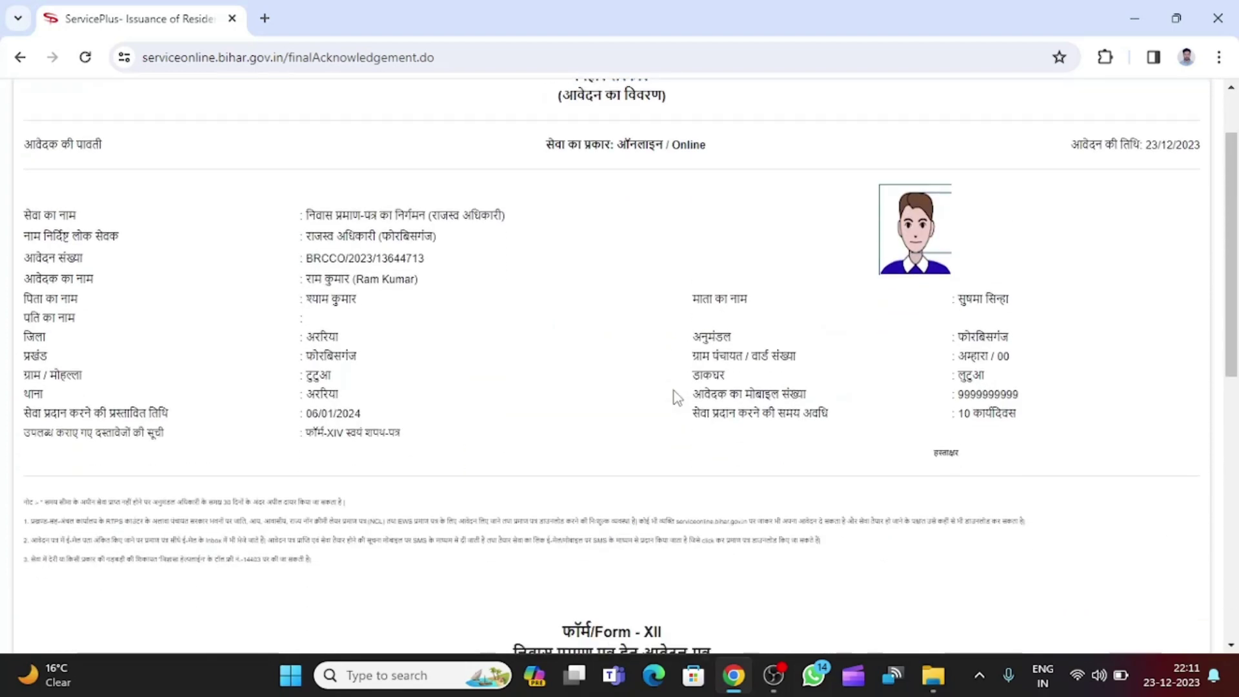
pyautogui.scroll(1, 676, 397)
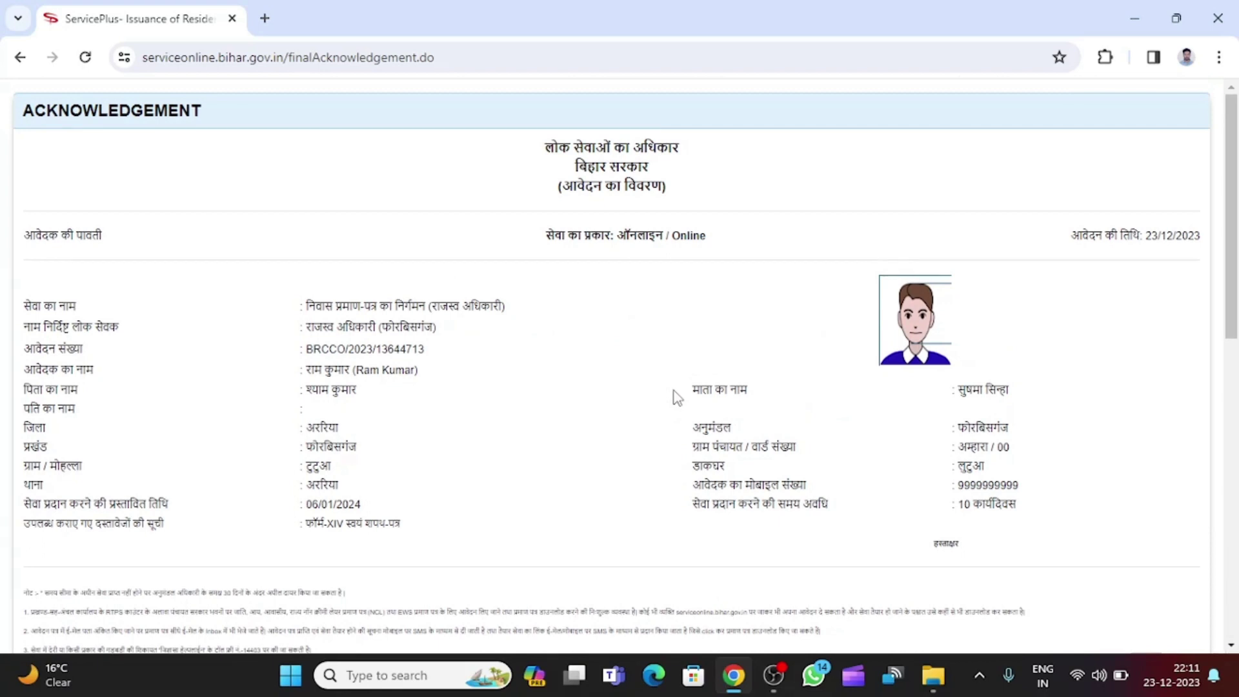